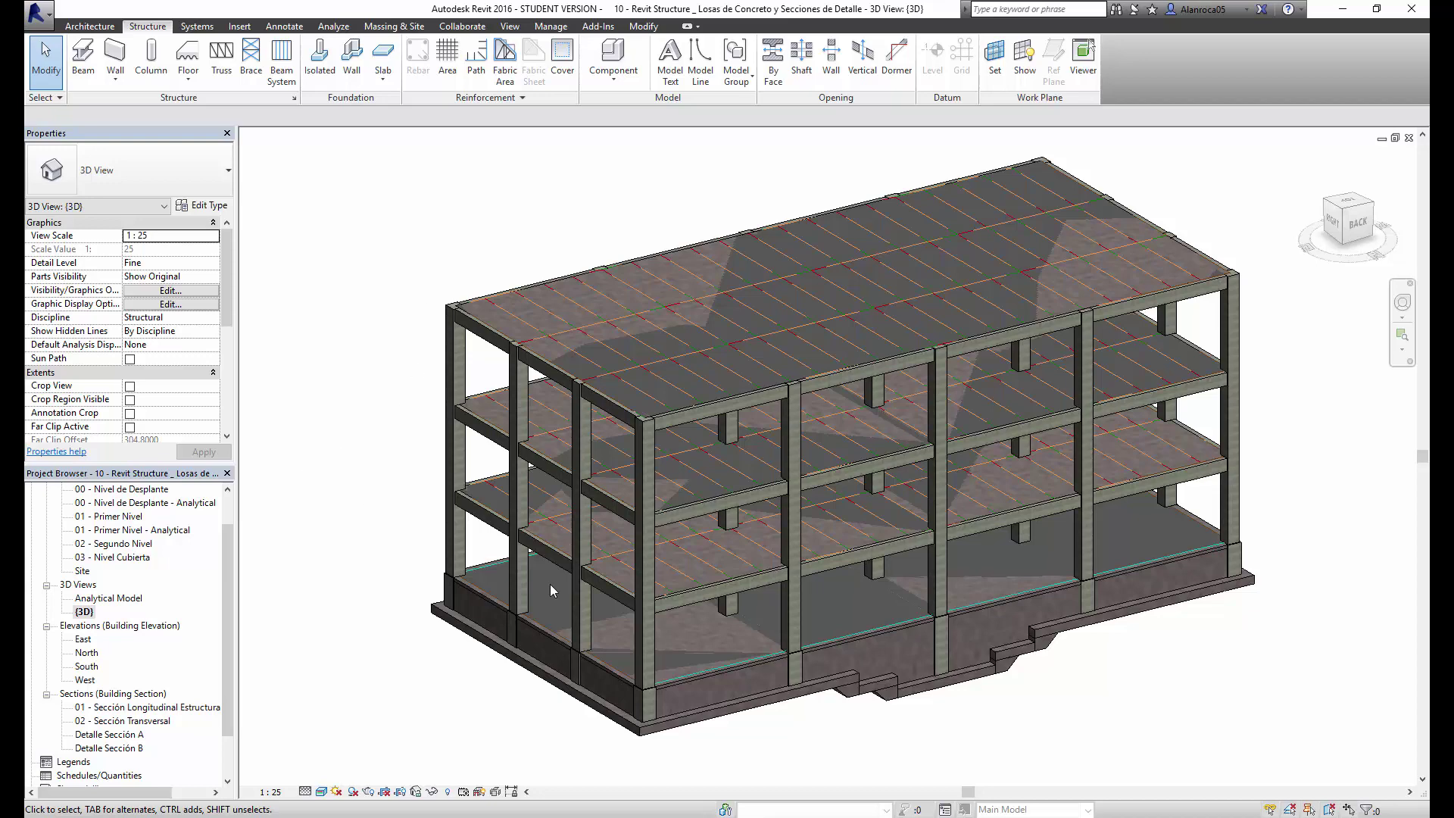
Orbit and zoom the 3D model to inspect the foundation underside.
scroll(497, 682, up, 3)
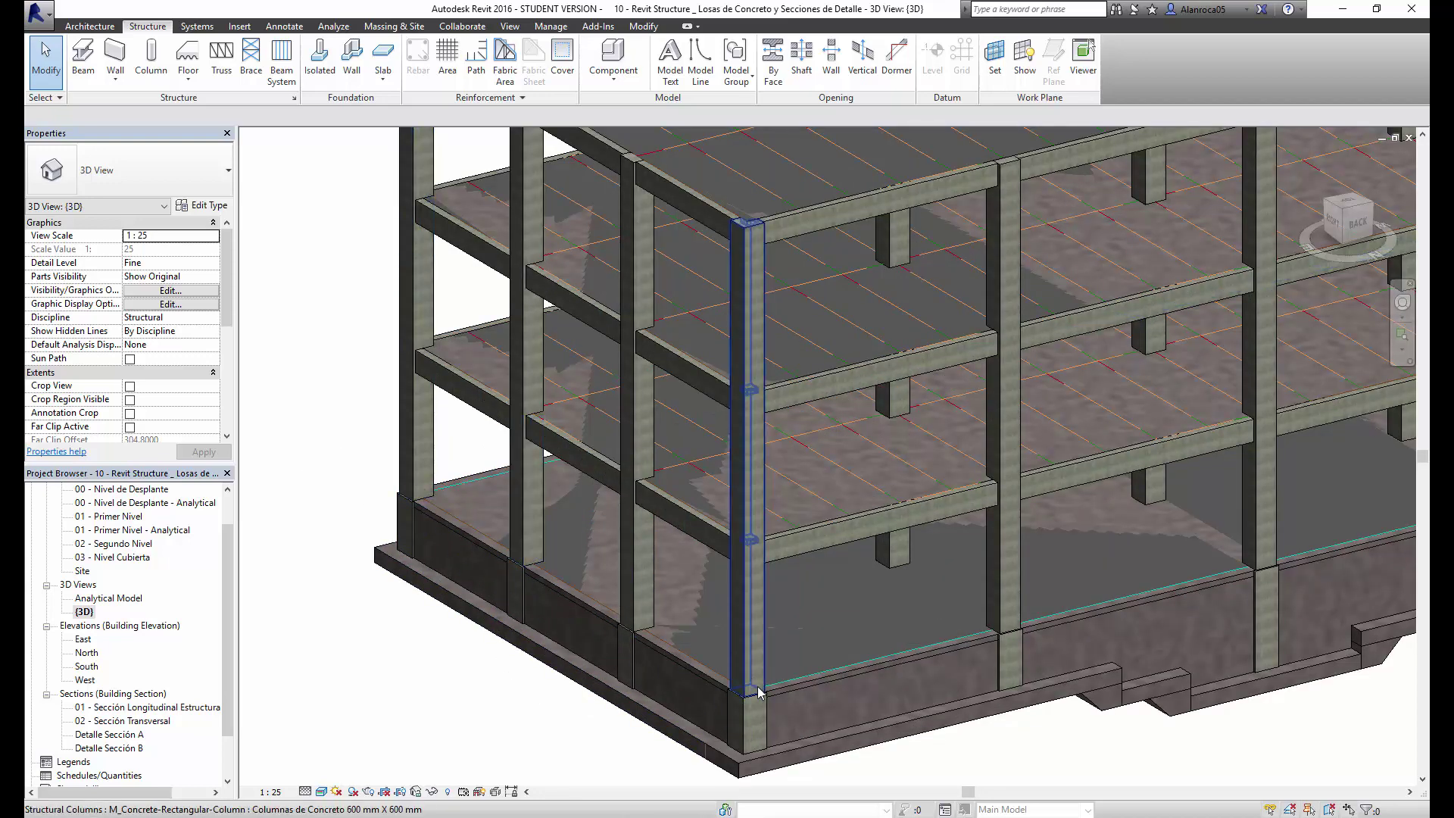
scroll(587, 568, up, 3)
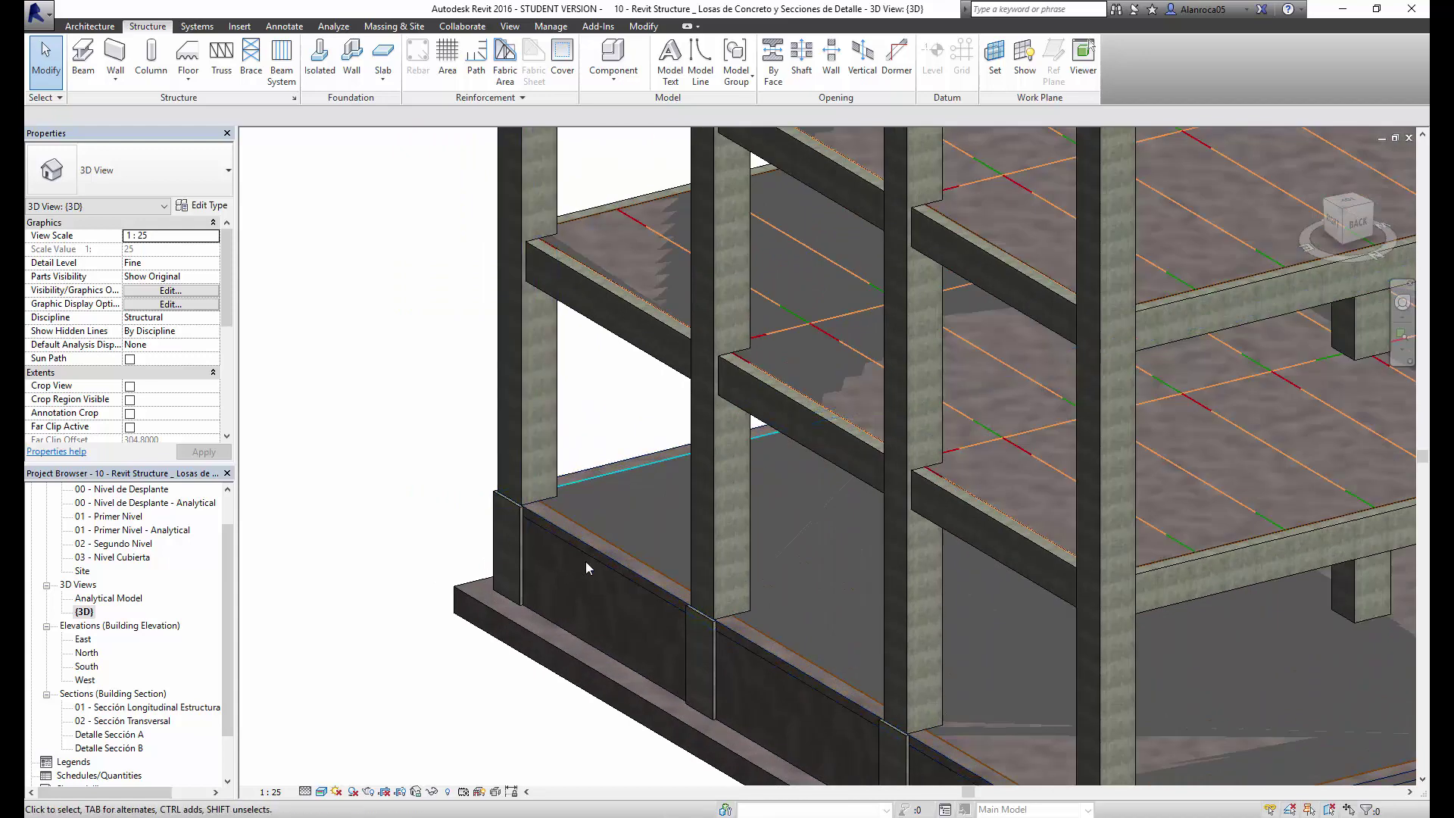
scroll(580, 493, down, 3)
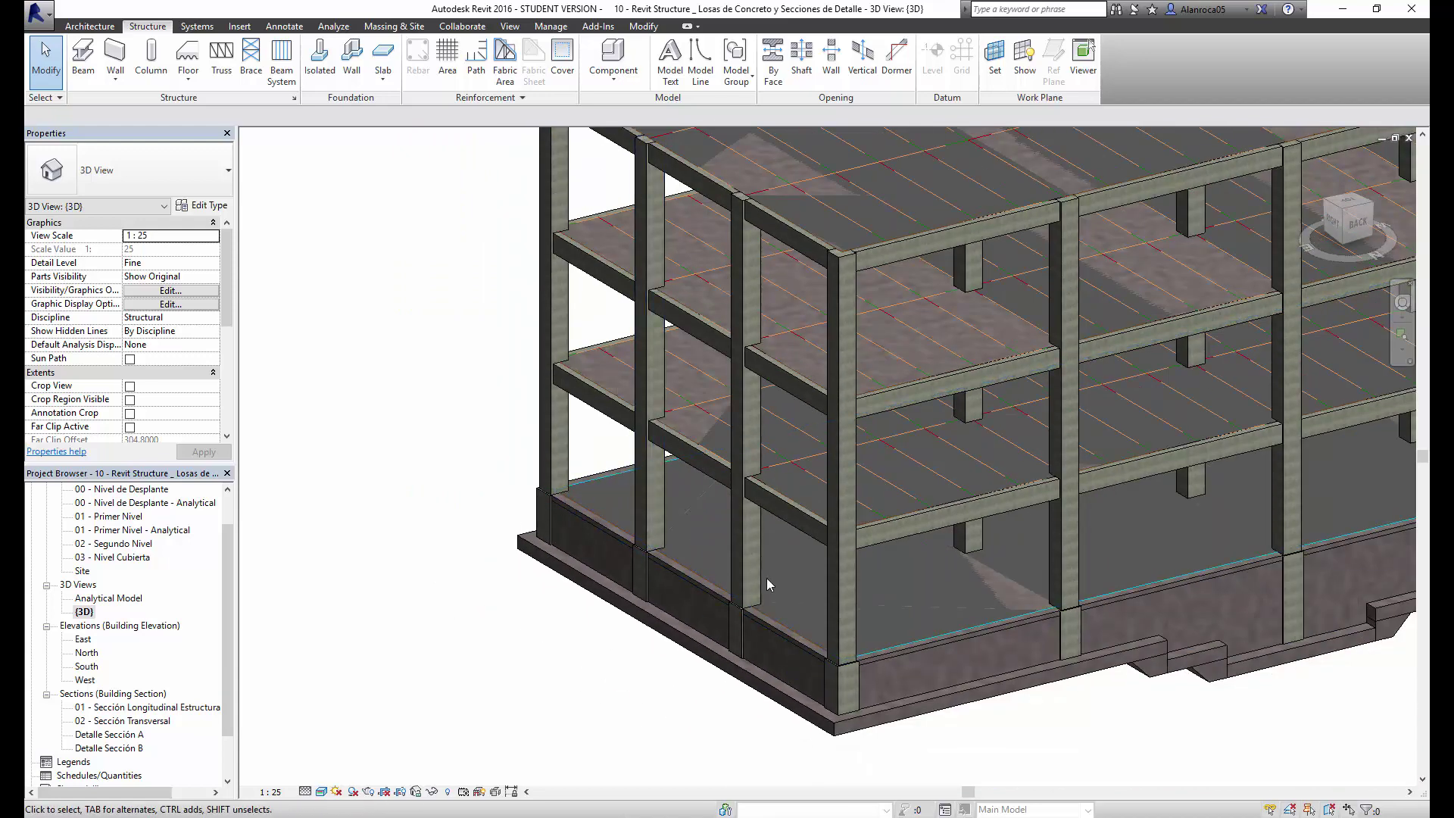
shift+middle_drag(792, 691, 757, 591)
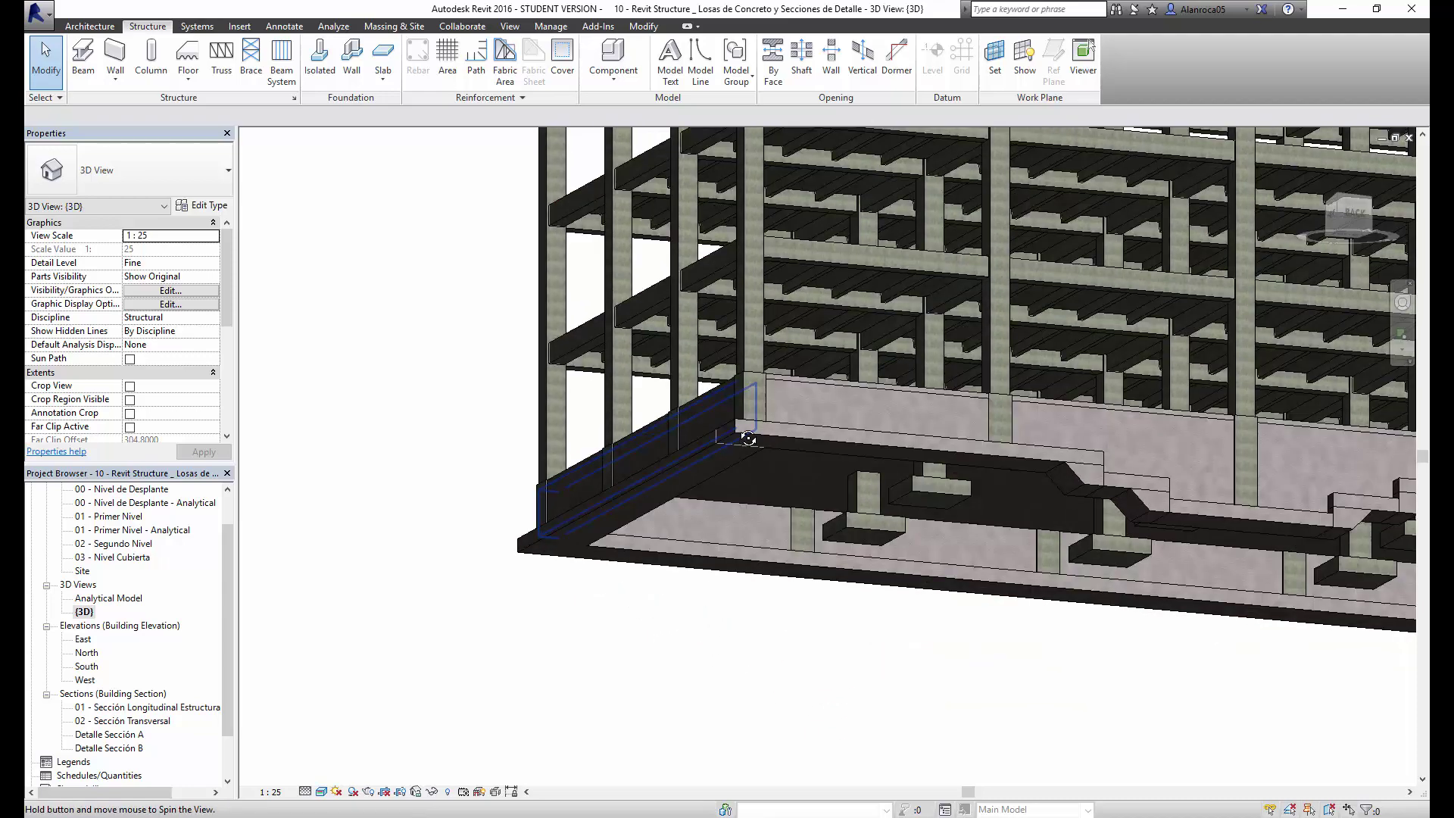
scroll(634, 520, up, 2)
scroll(657, 606, up, 2)
scroll(657, 606, up, 2)
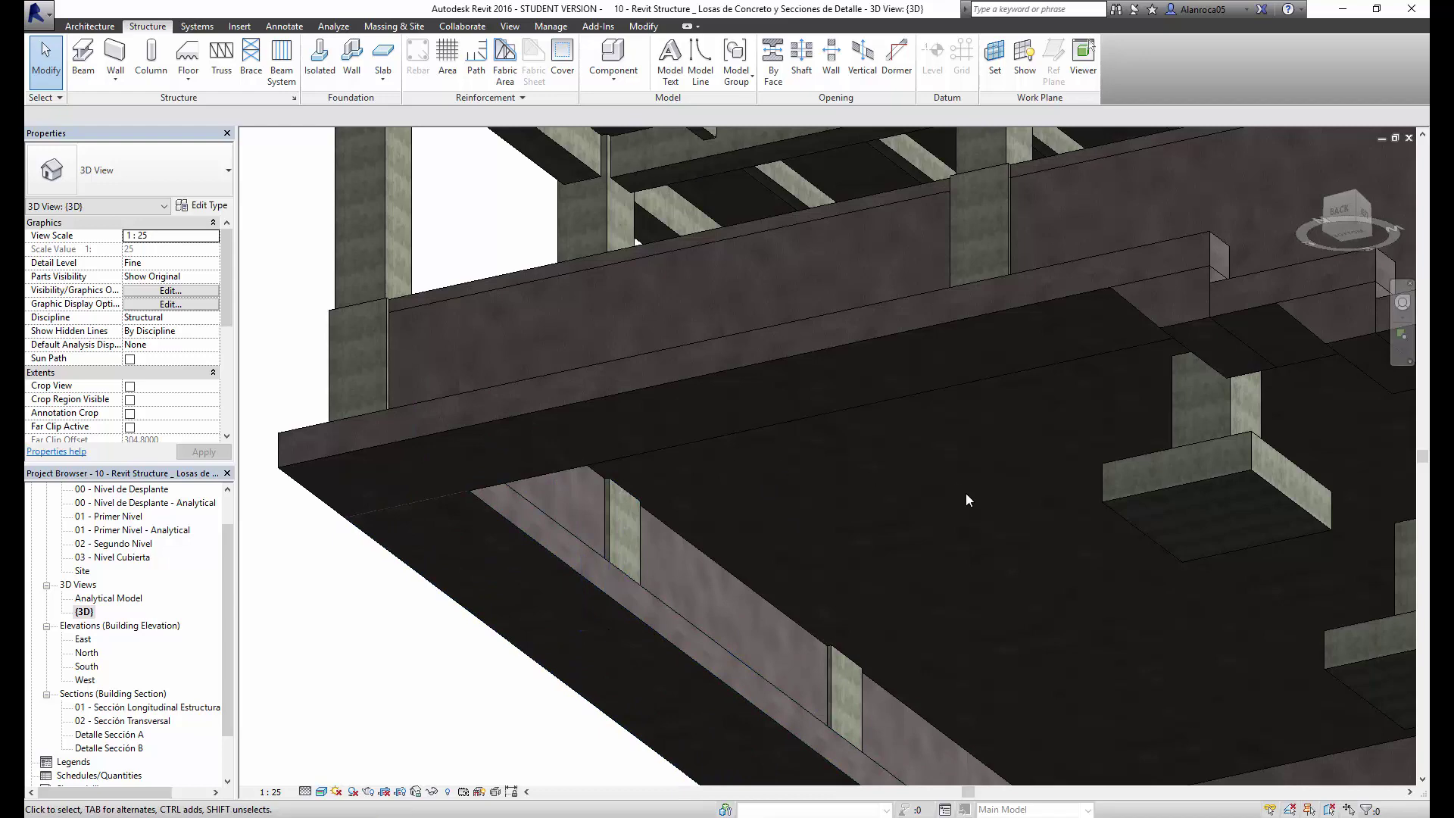
scroll(893, 509, down, 3)
scroll(798, 497, up, 3)
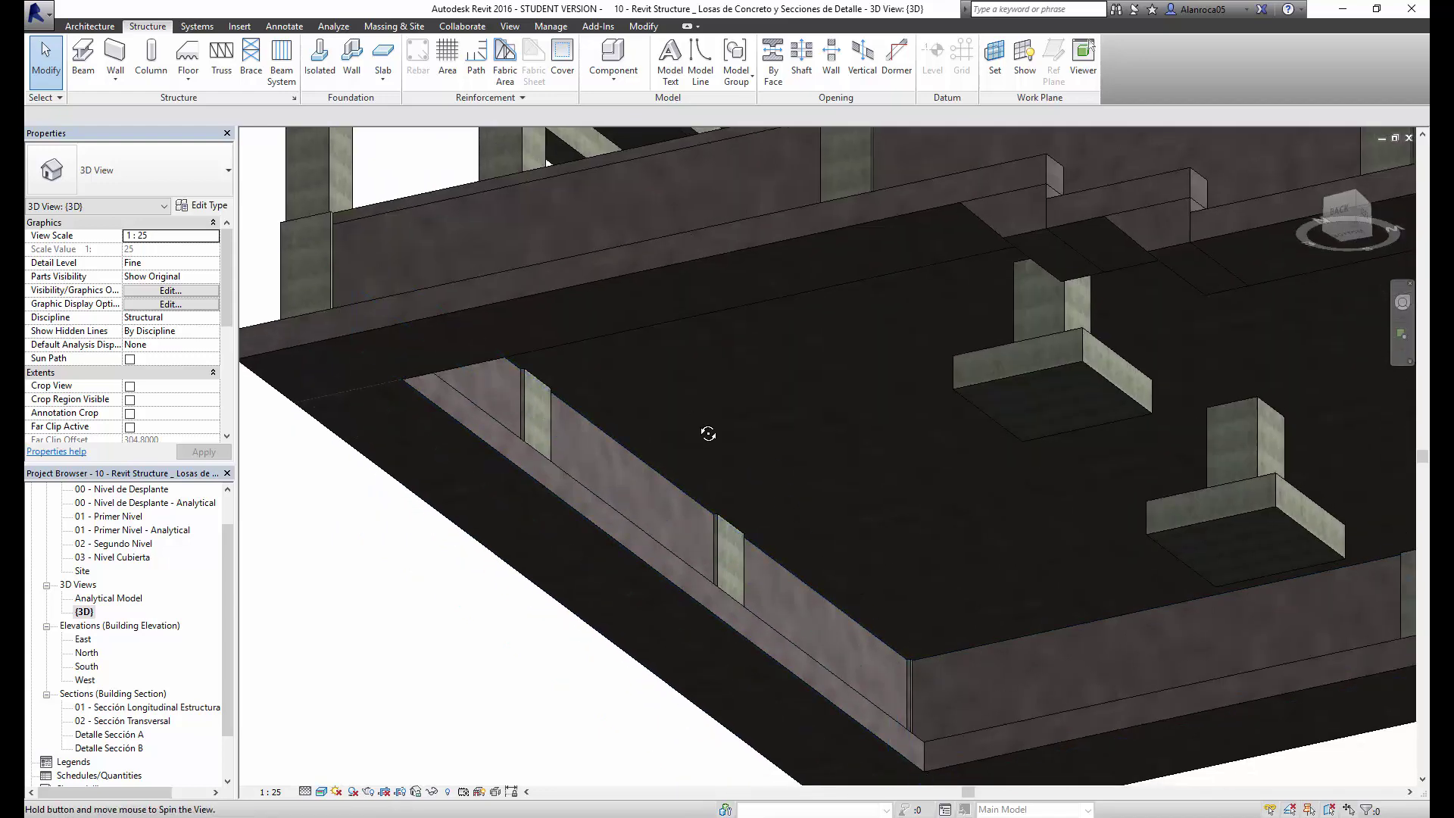
Orbit to a low side angle along the slab edge and reframe the building.
mouse_move(707, 428)
shift+middle_down()
mouse_move(906, 617)
mouse_move(908, 500)
shift+middle_up()
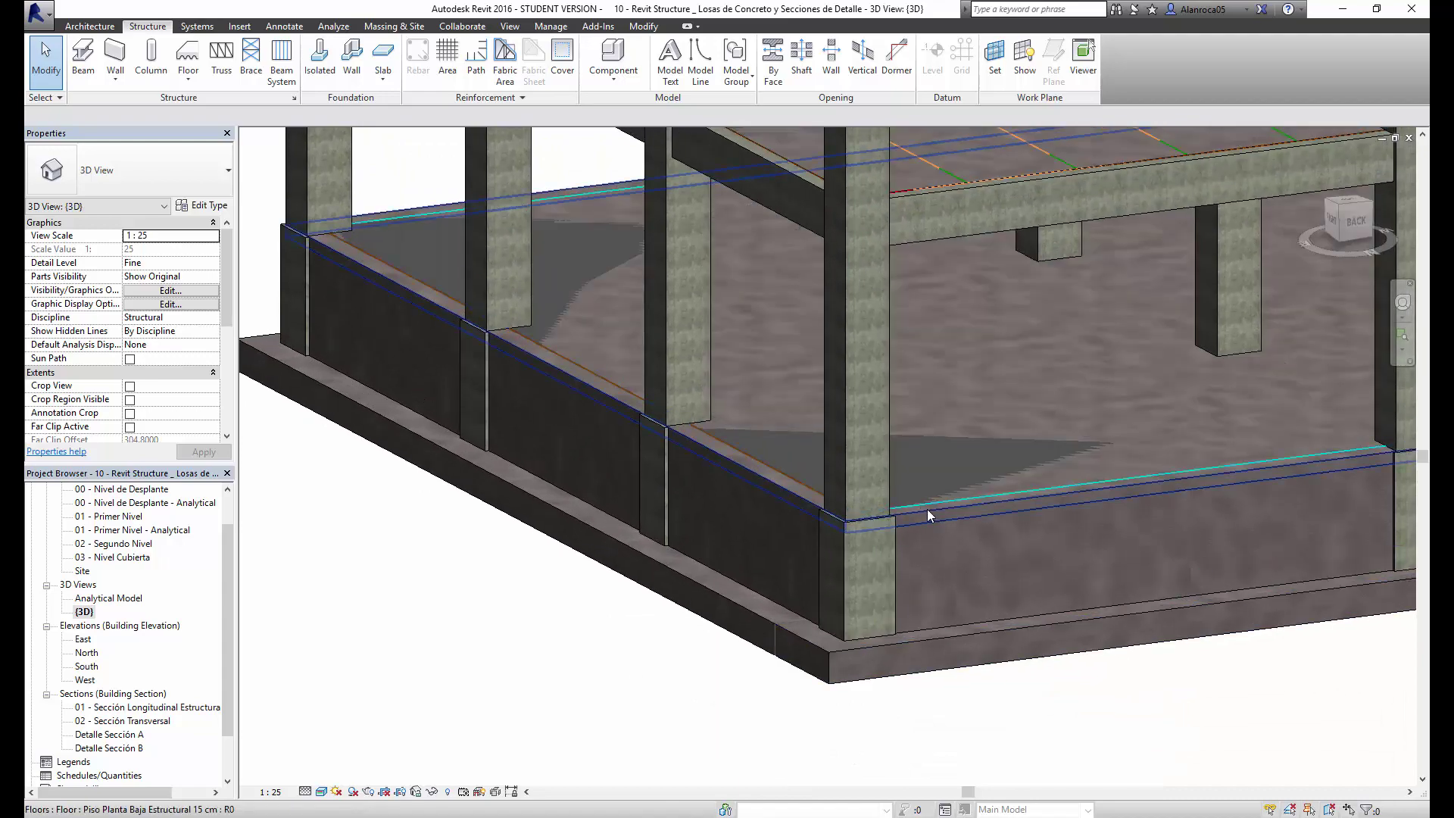
scroll(882, 564, down, 3)
scroll(833, 530, down, 2)
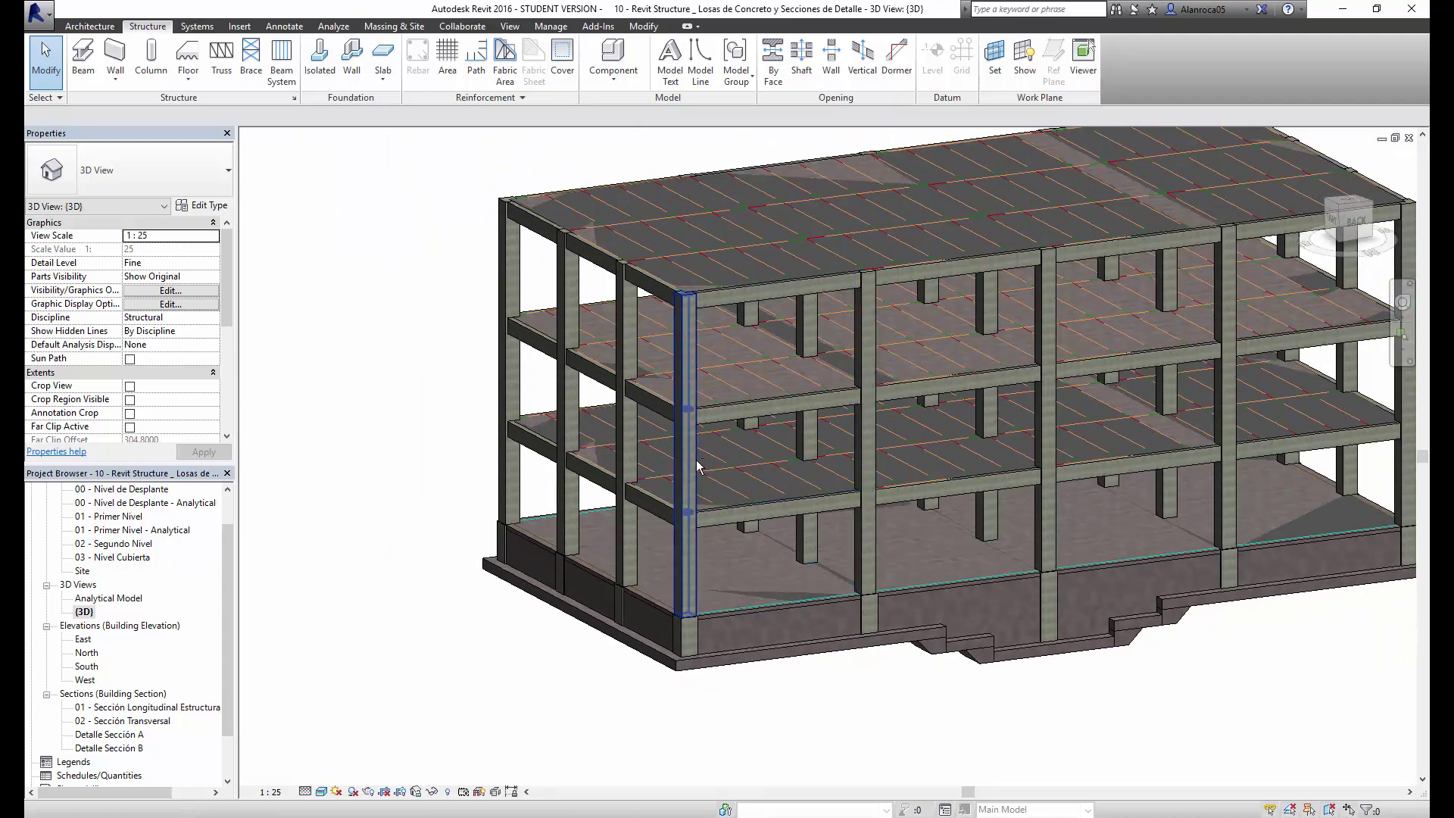
scroll(734, 496, down, 2)
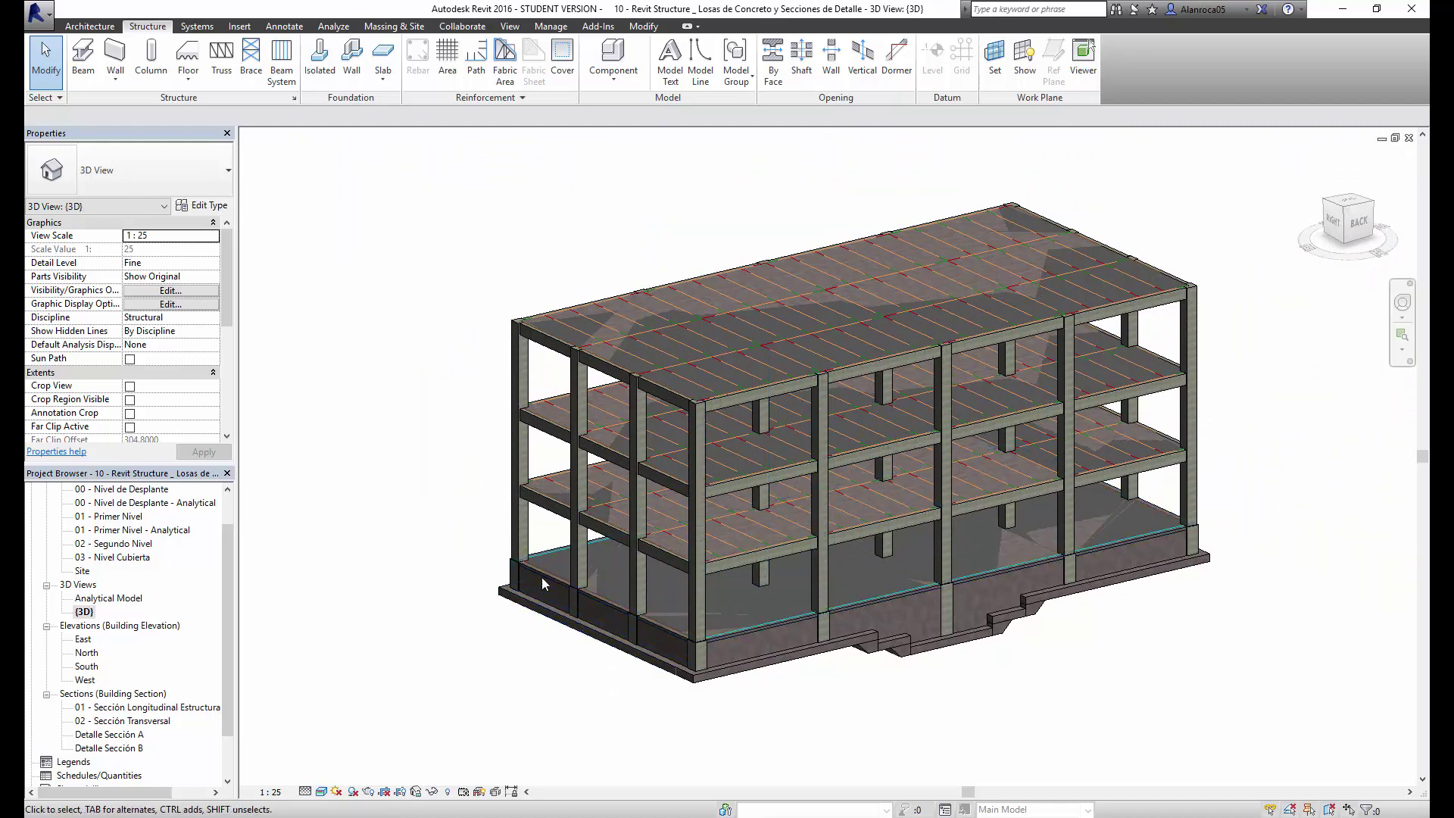
scroll(742, 606, up, 1)
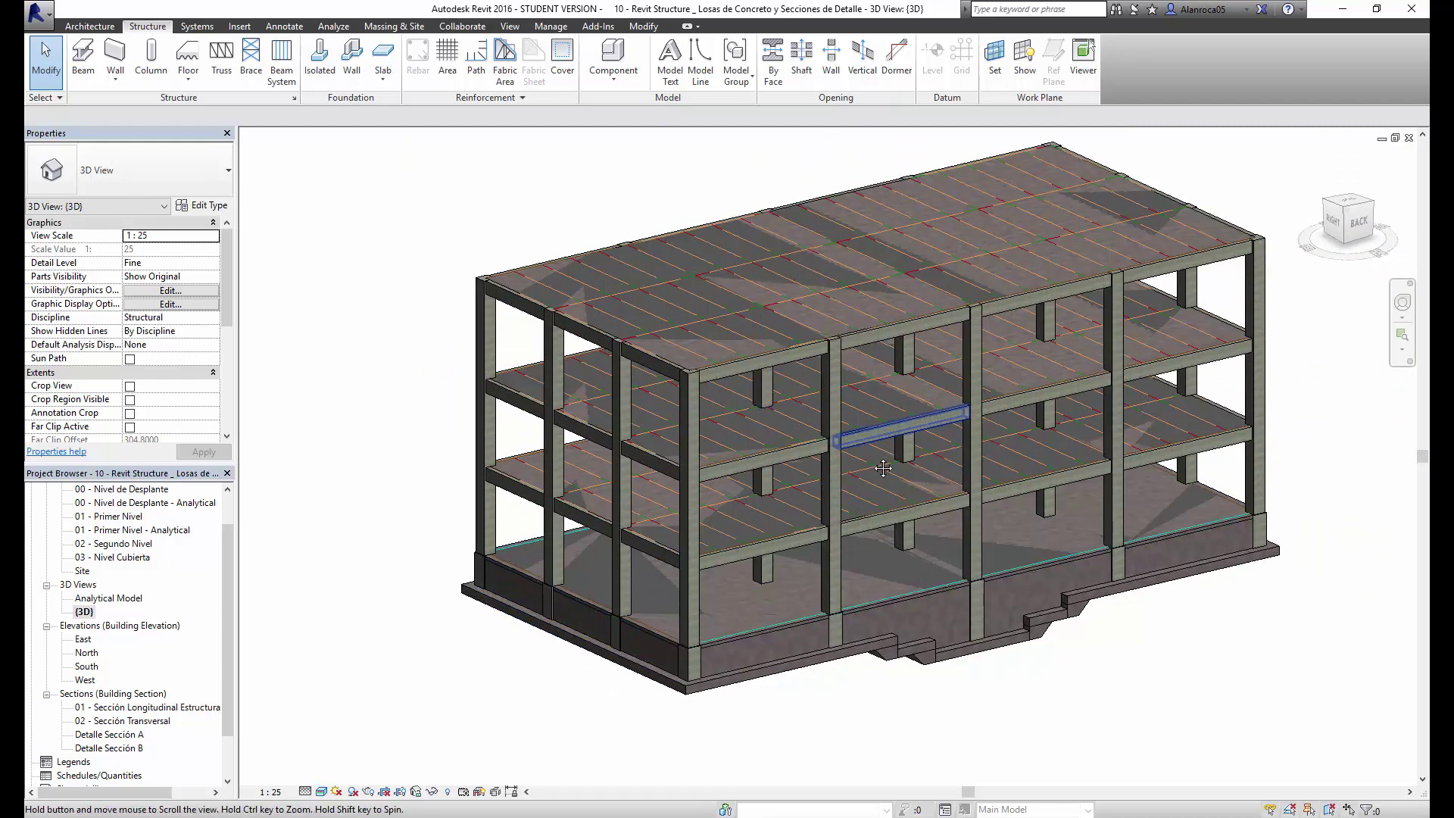
scroll(588, 317, up, 1)
middle_drag(736, 404, 733, 390)
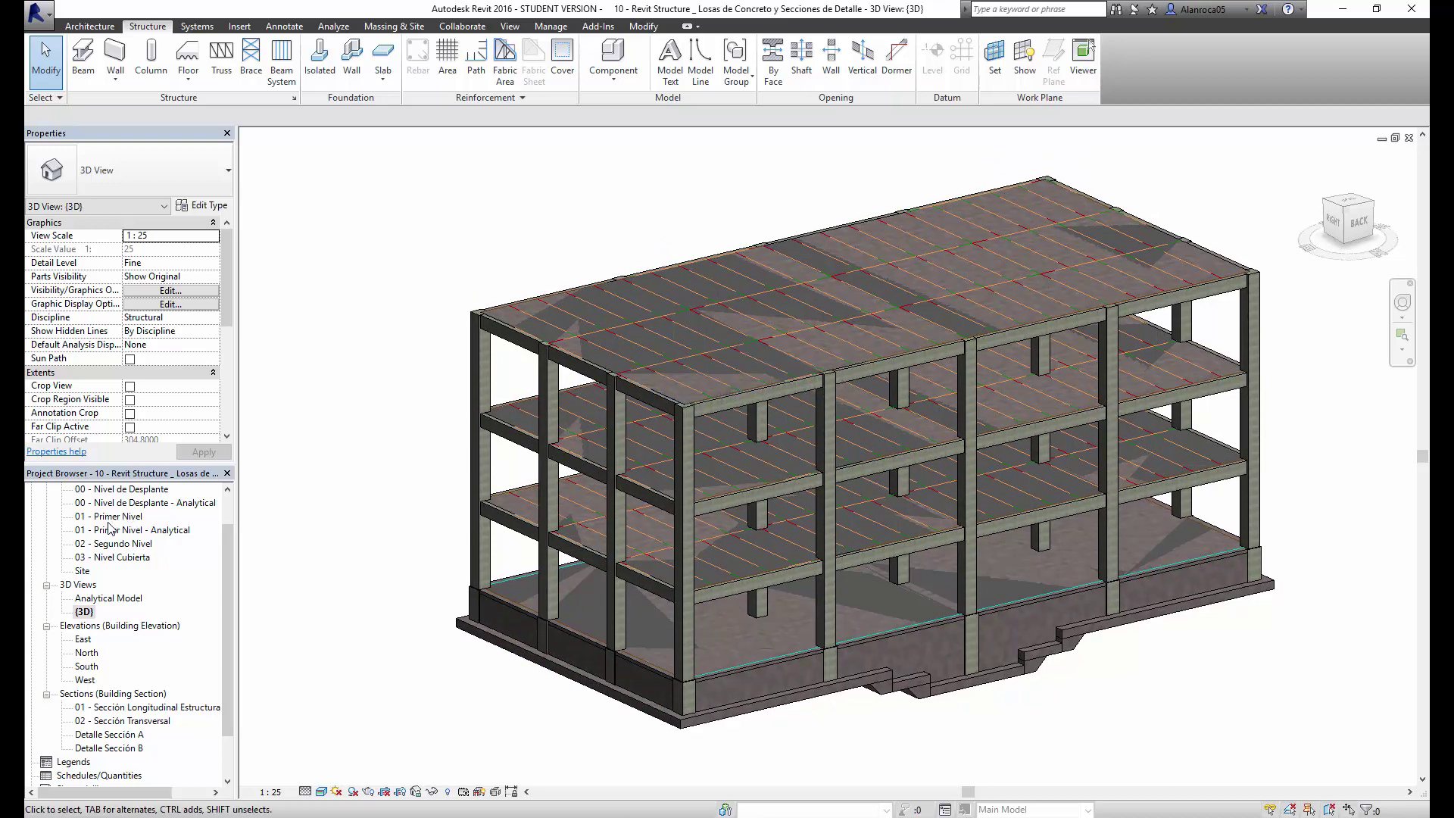
scroll(117, 560, up, 3)
Open the 01 - Primer Nivel plan, then the 00 - Nivel de Desplante foundation plan.
double_click(114, 558)
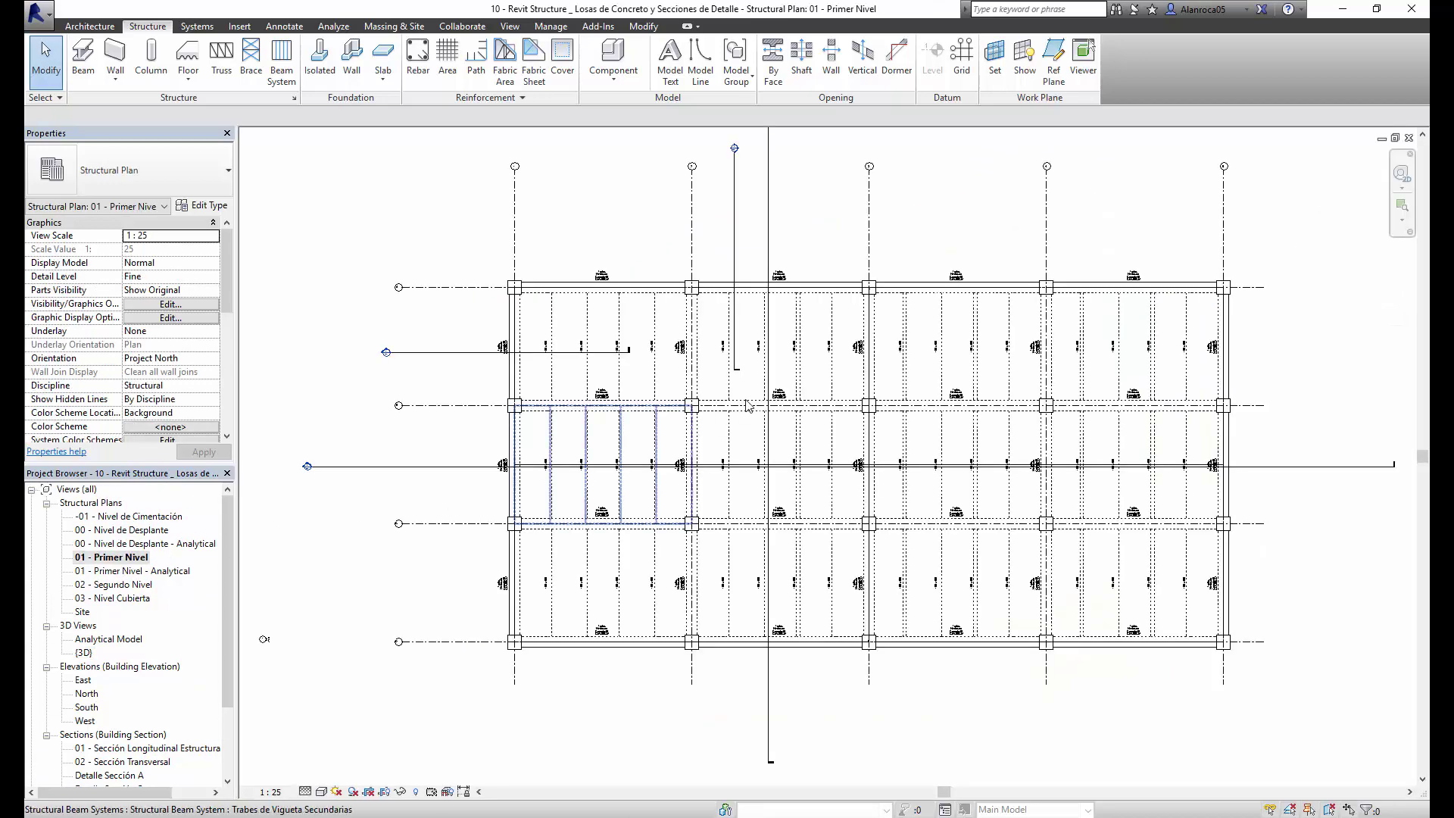
scroll(818, 534, up, 1)
scroll(848, 515, up, 1)
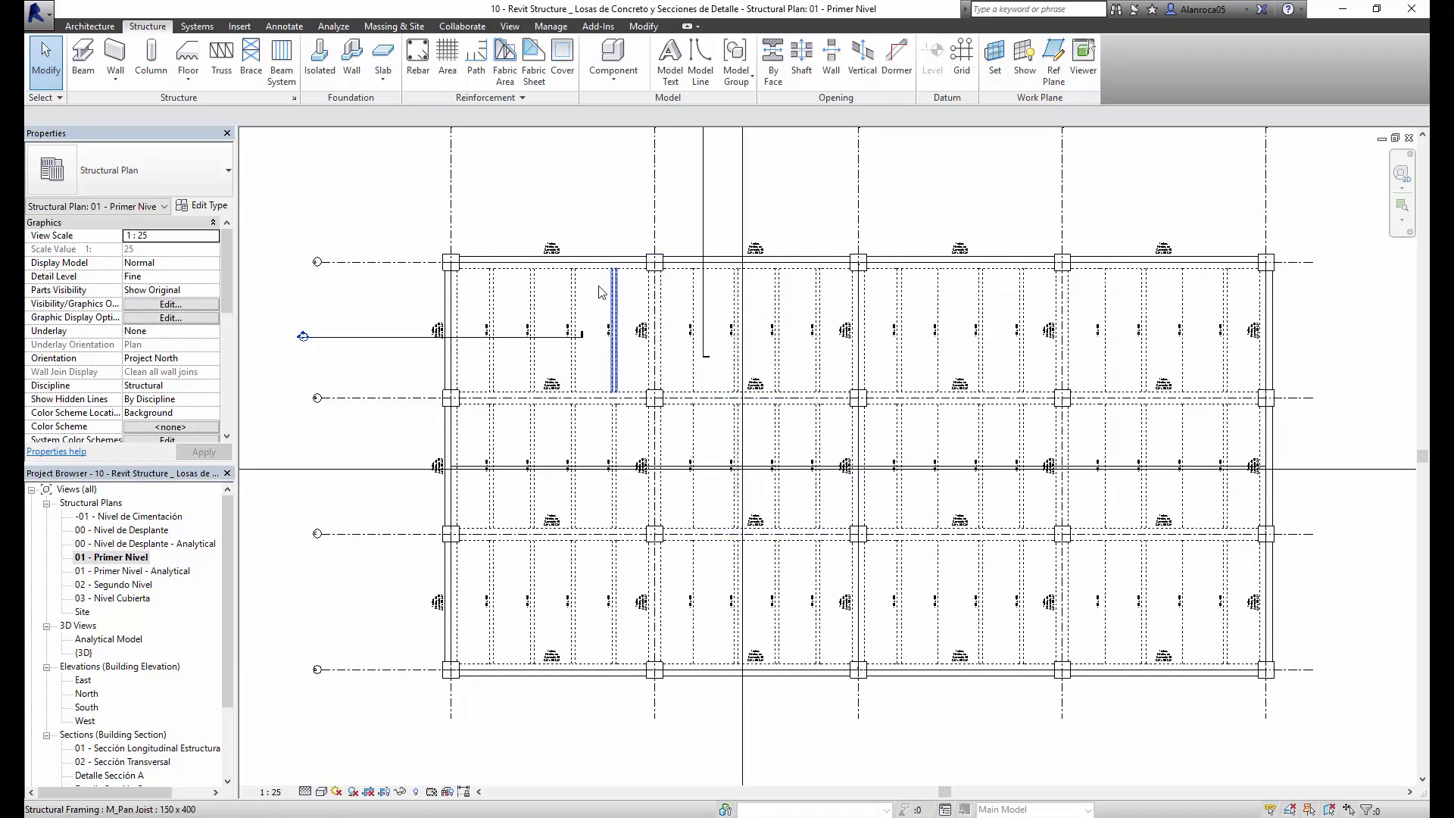
scroll(454, 303, up, 5)
scroll(477, 310, up, 1)
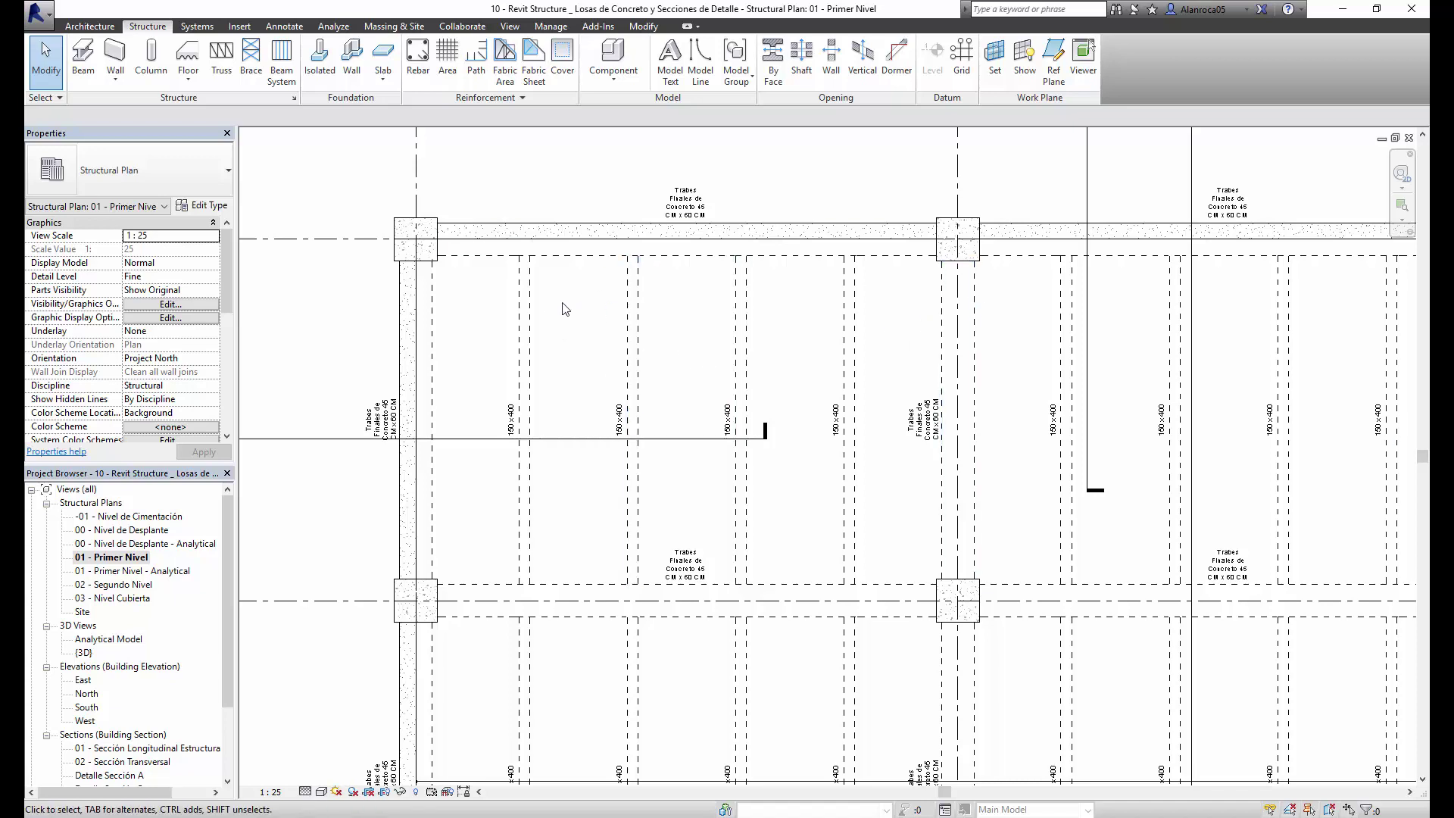
scroll(591, 318, left, 1)
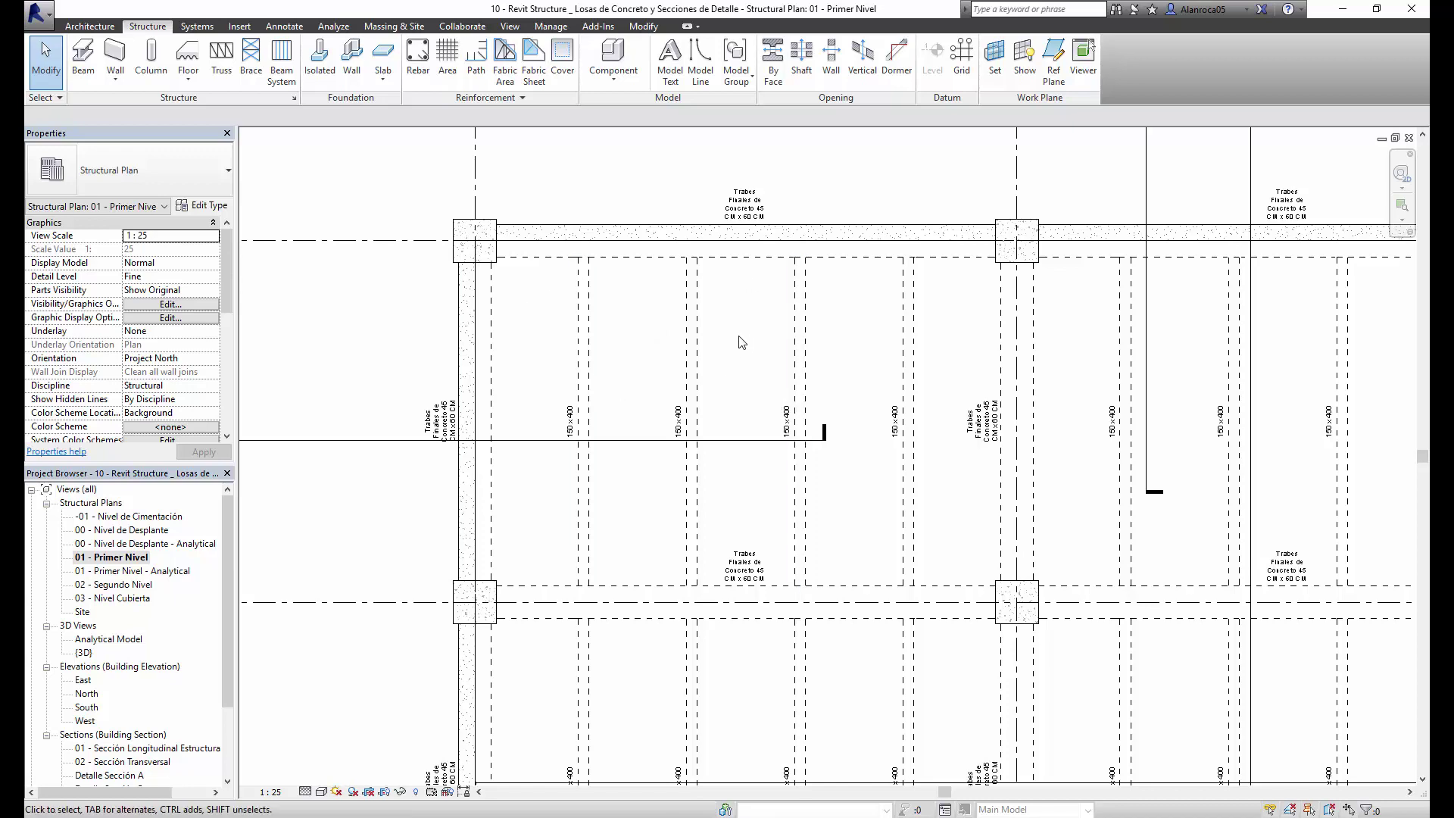
double_click(137, 530)
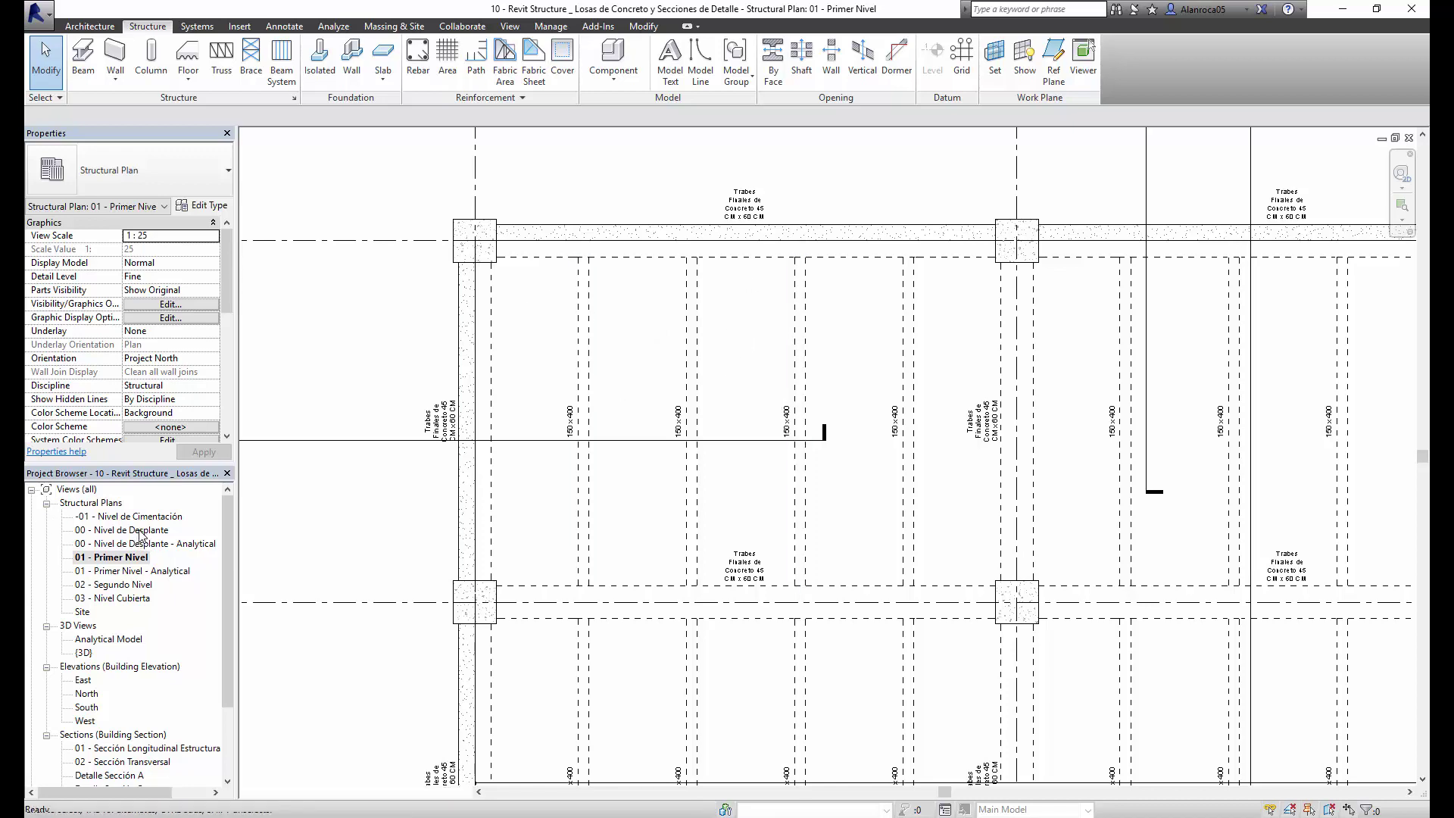
middle_drag(675, 502, 651, 491)
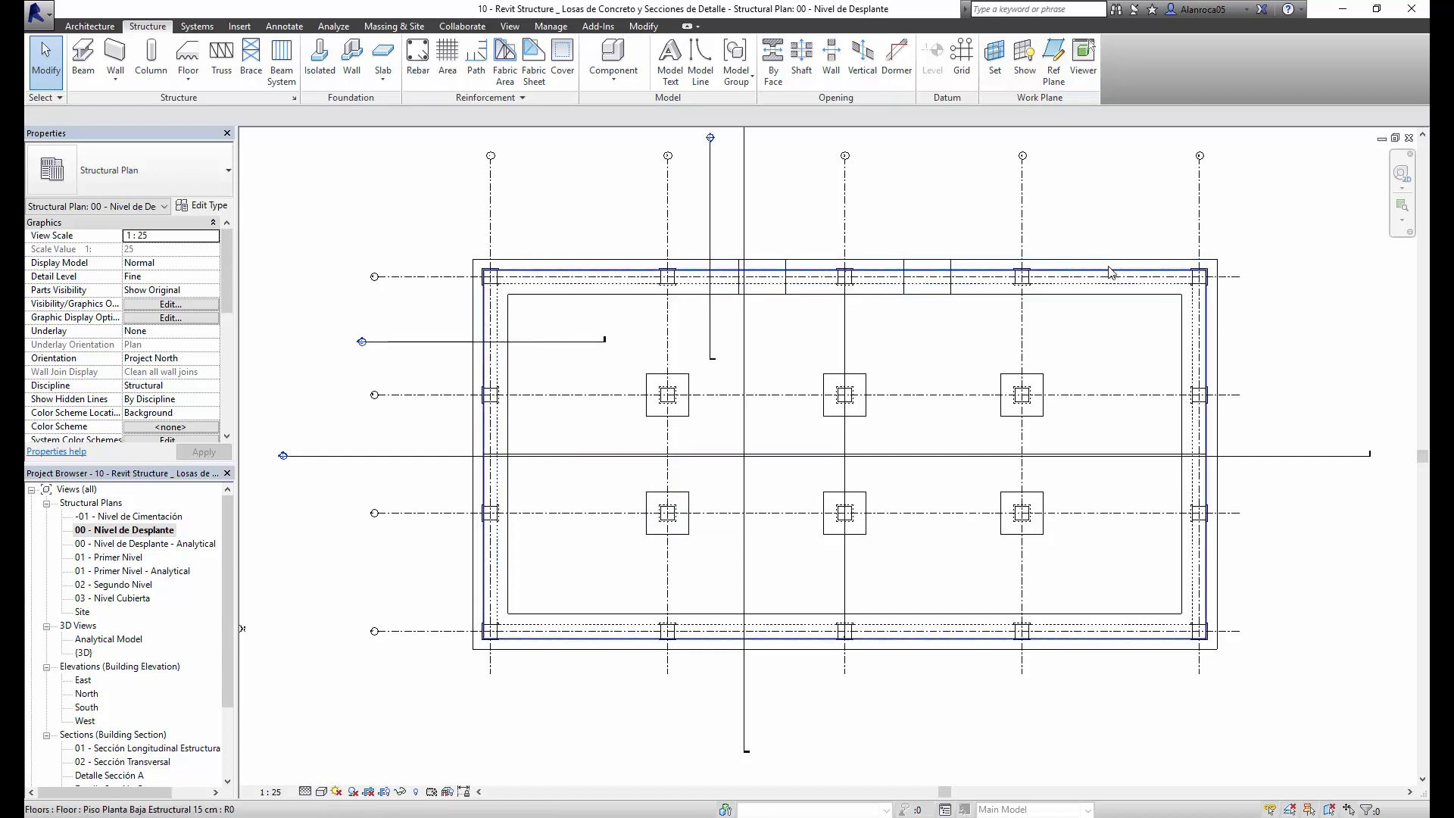
click(987, 390)
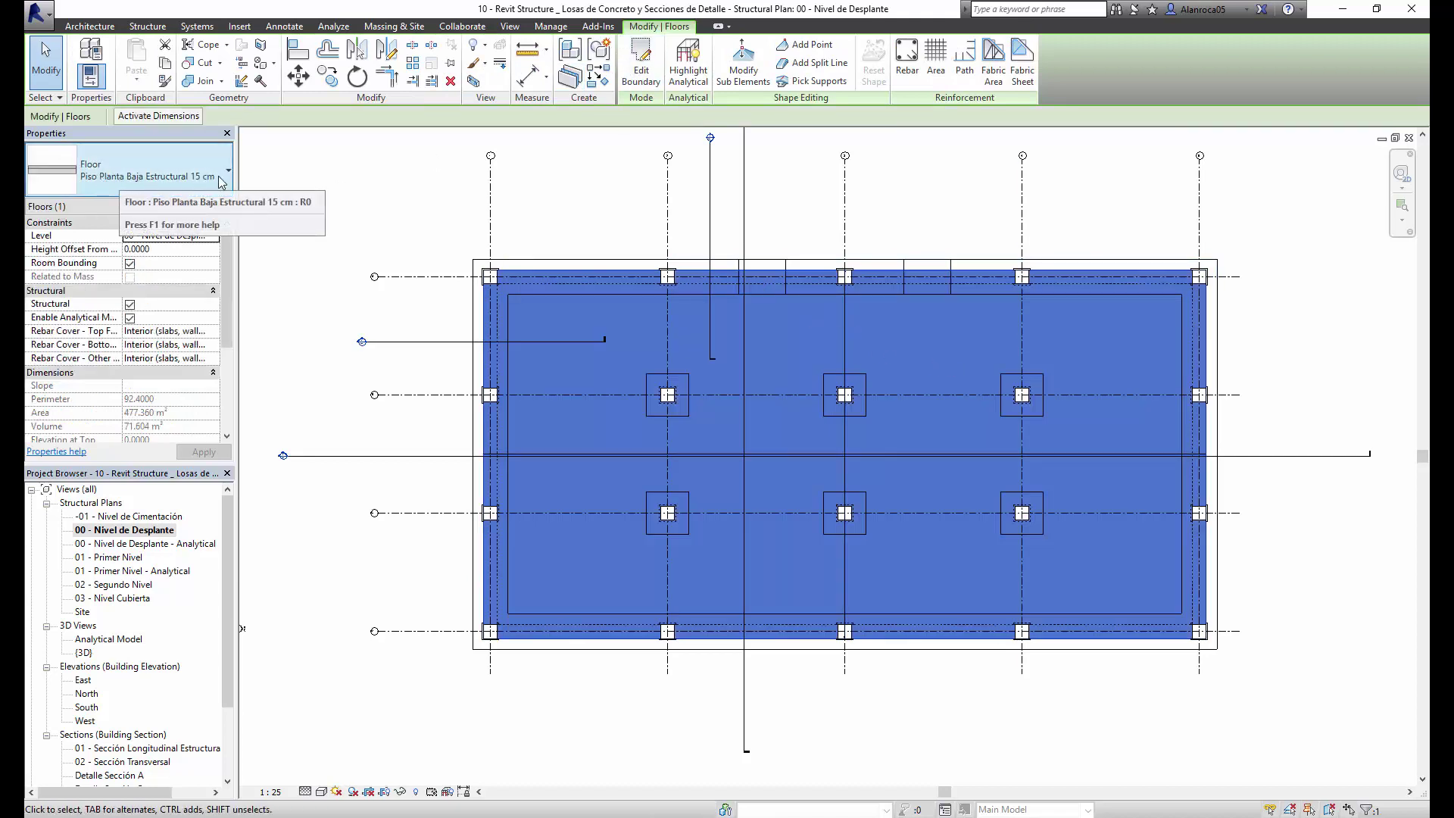
click(551, 210)
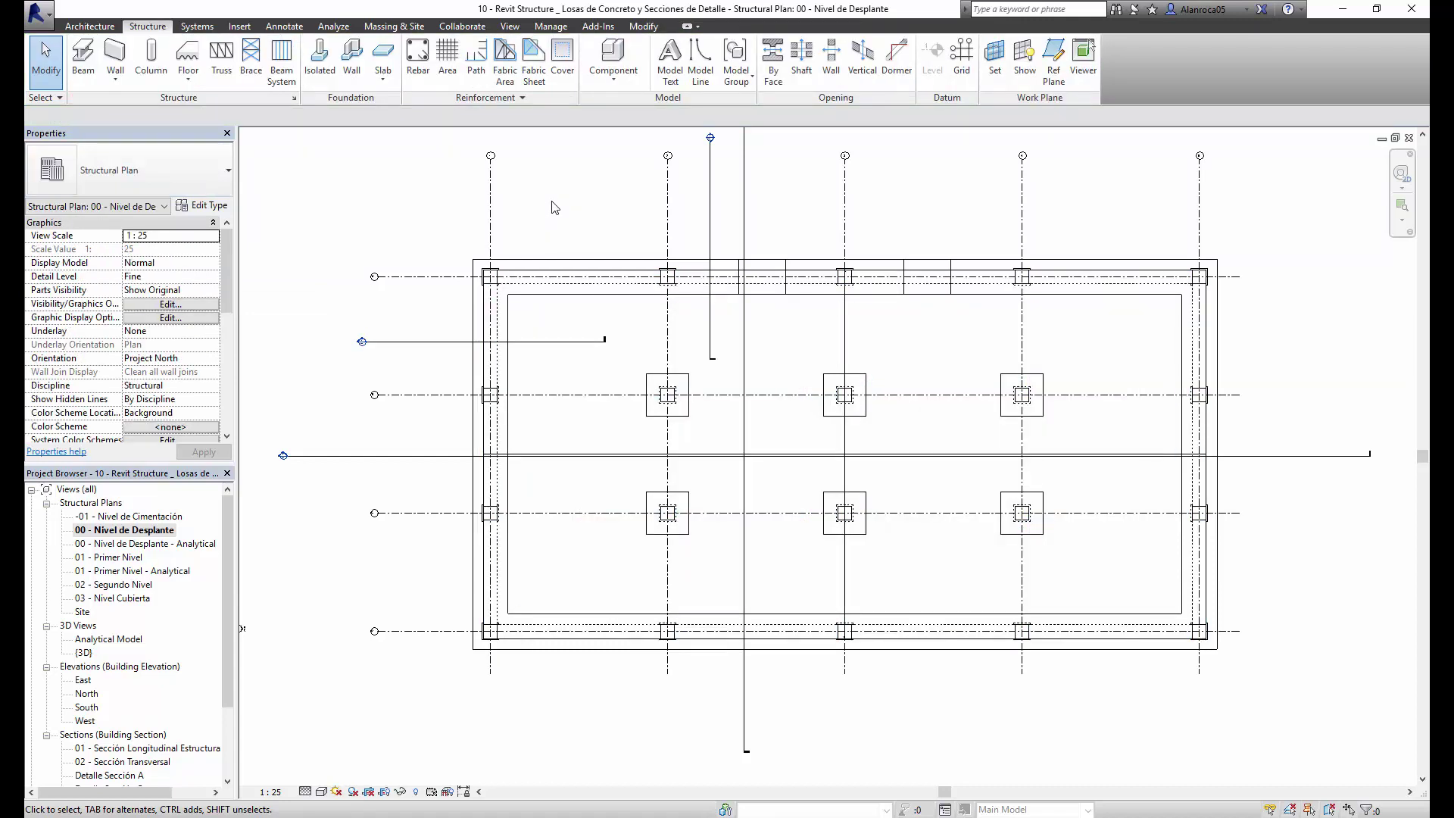
Start a Floor: Slab Edge and open Edit Type for its 600 x 300 thickened type.
click(188, 79)
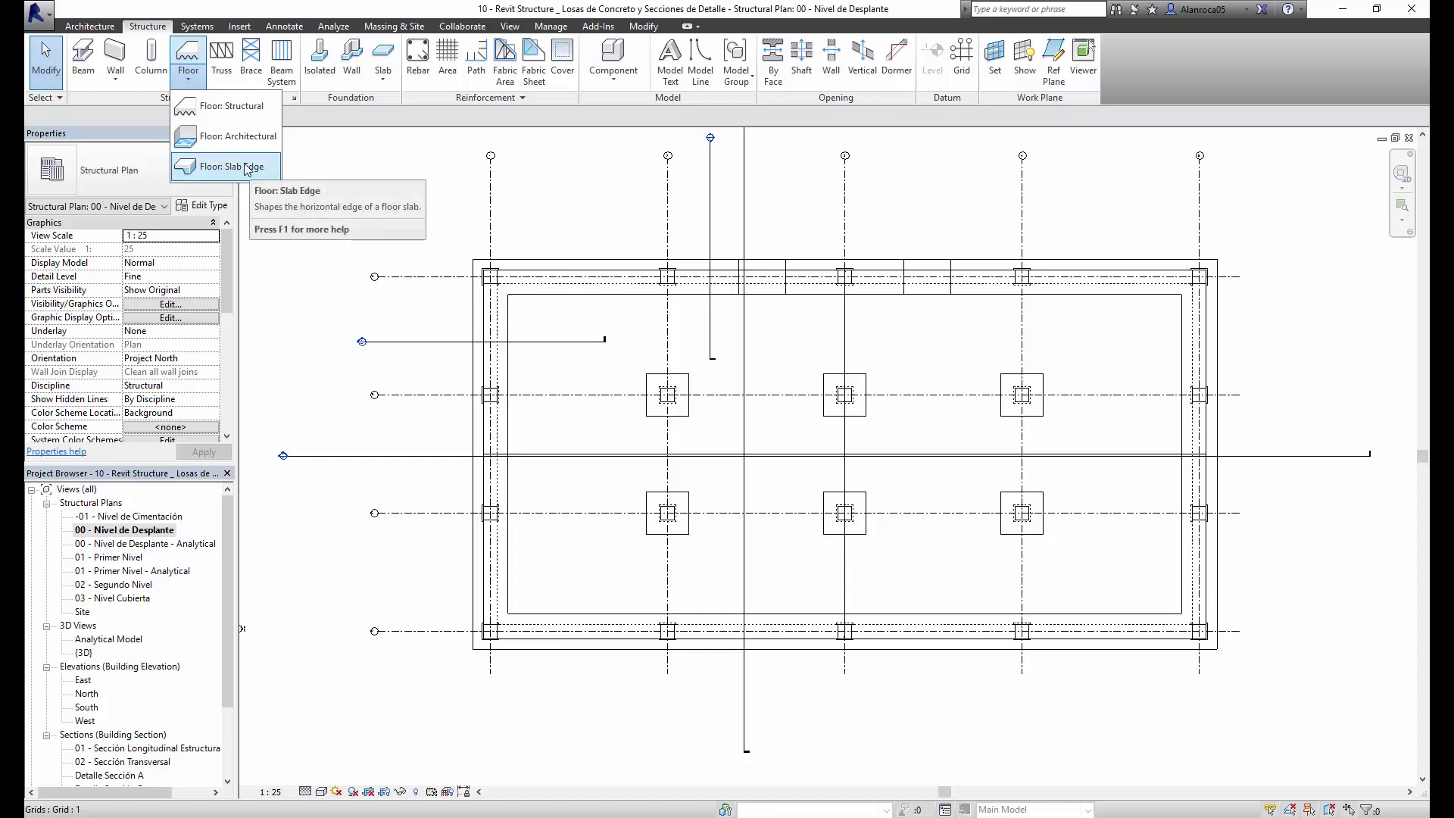
mouse_move(232, 166)
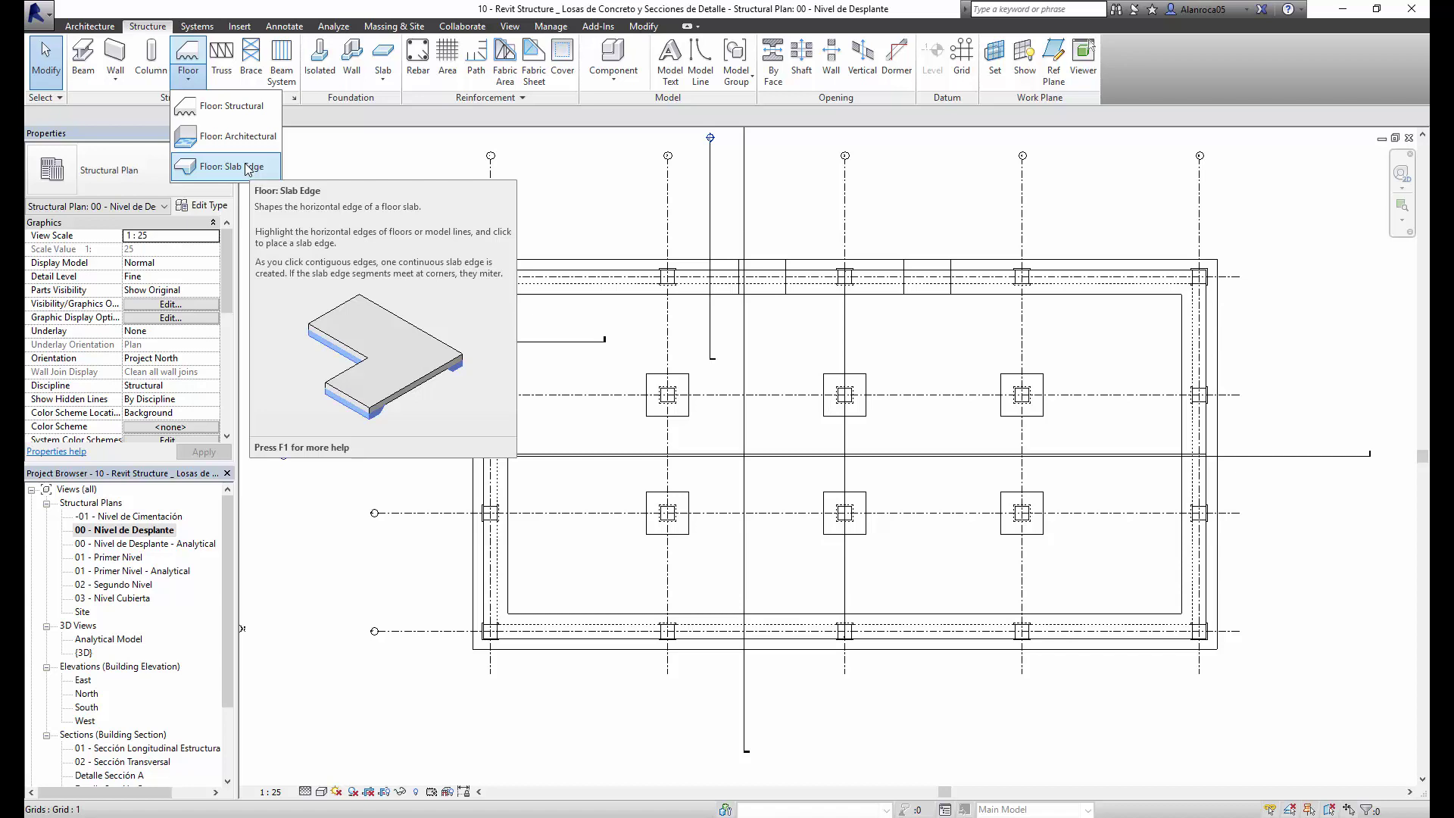
click(258, 168)
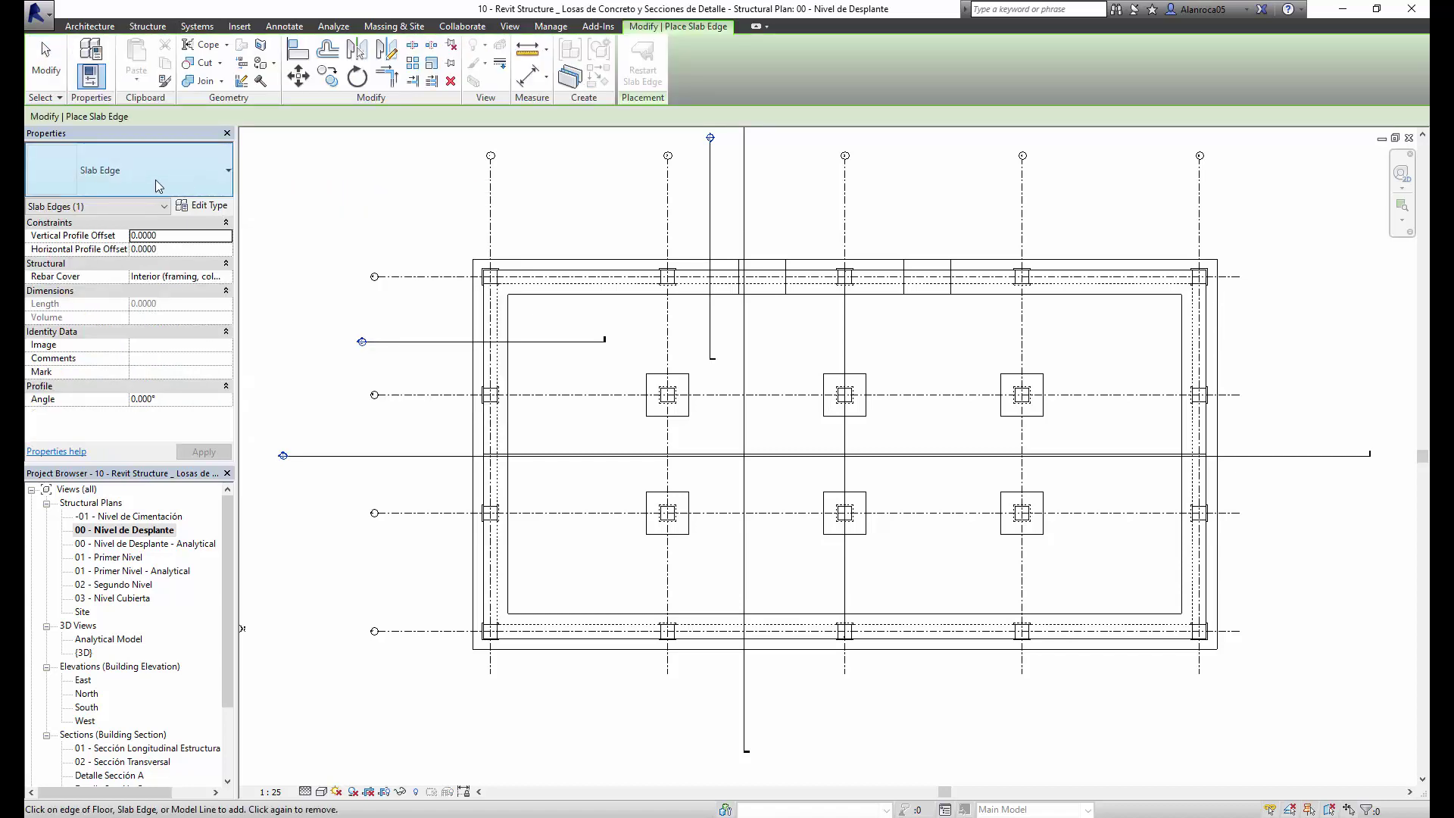
click(156, 180)
click(198, 205)
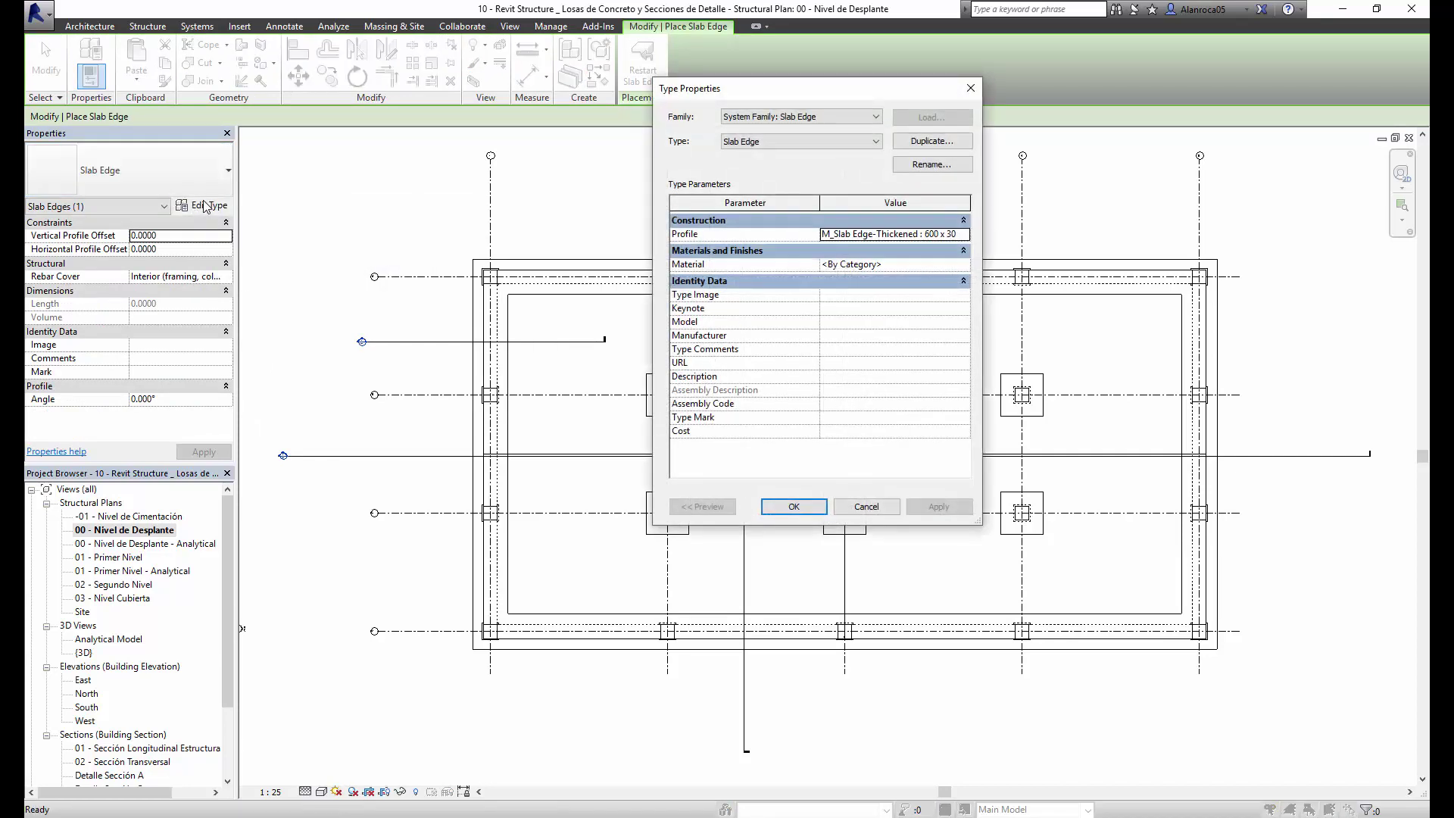
Duplicate the slab edge type as 'Refuerzo de Aristas en Losa de Desplante'.
drag(729, 102, 647, 136)
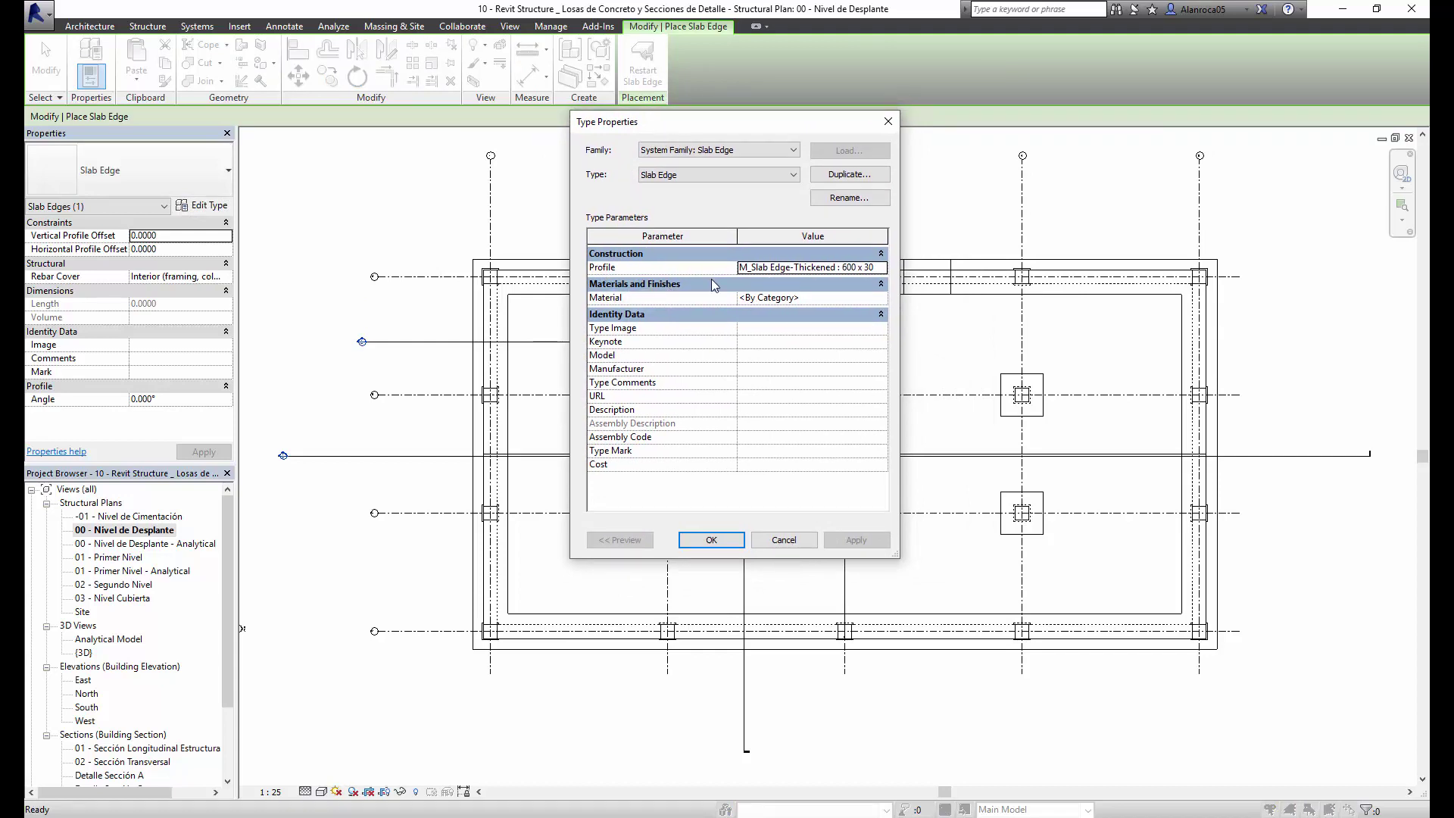
click(881, 270)
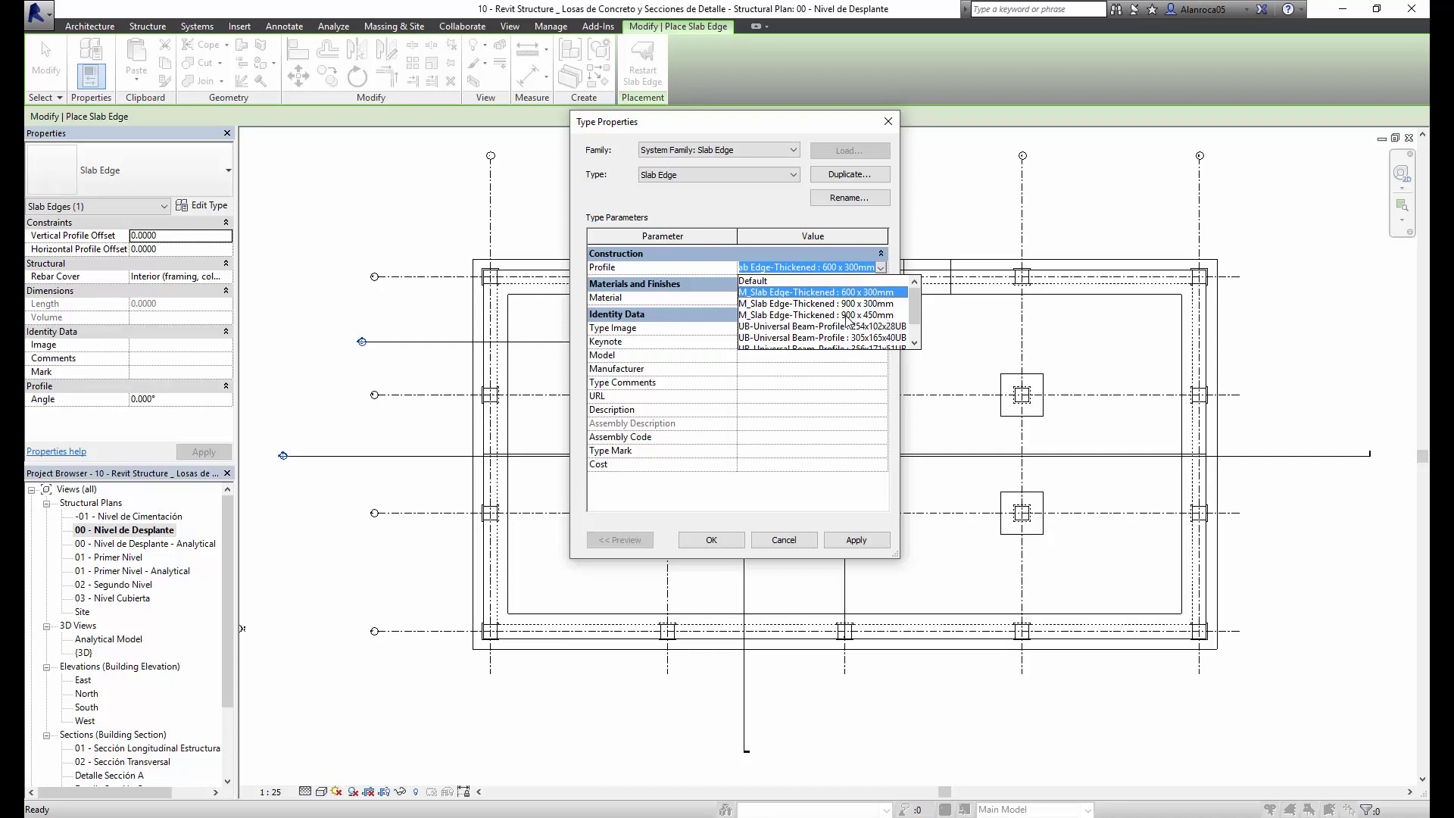
click(736, 209)
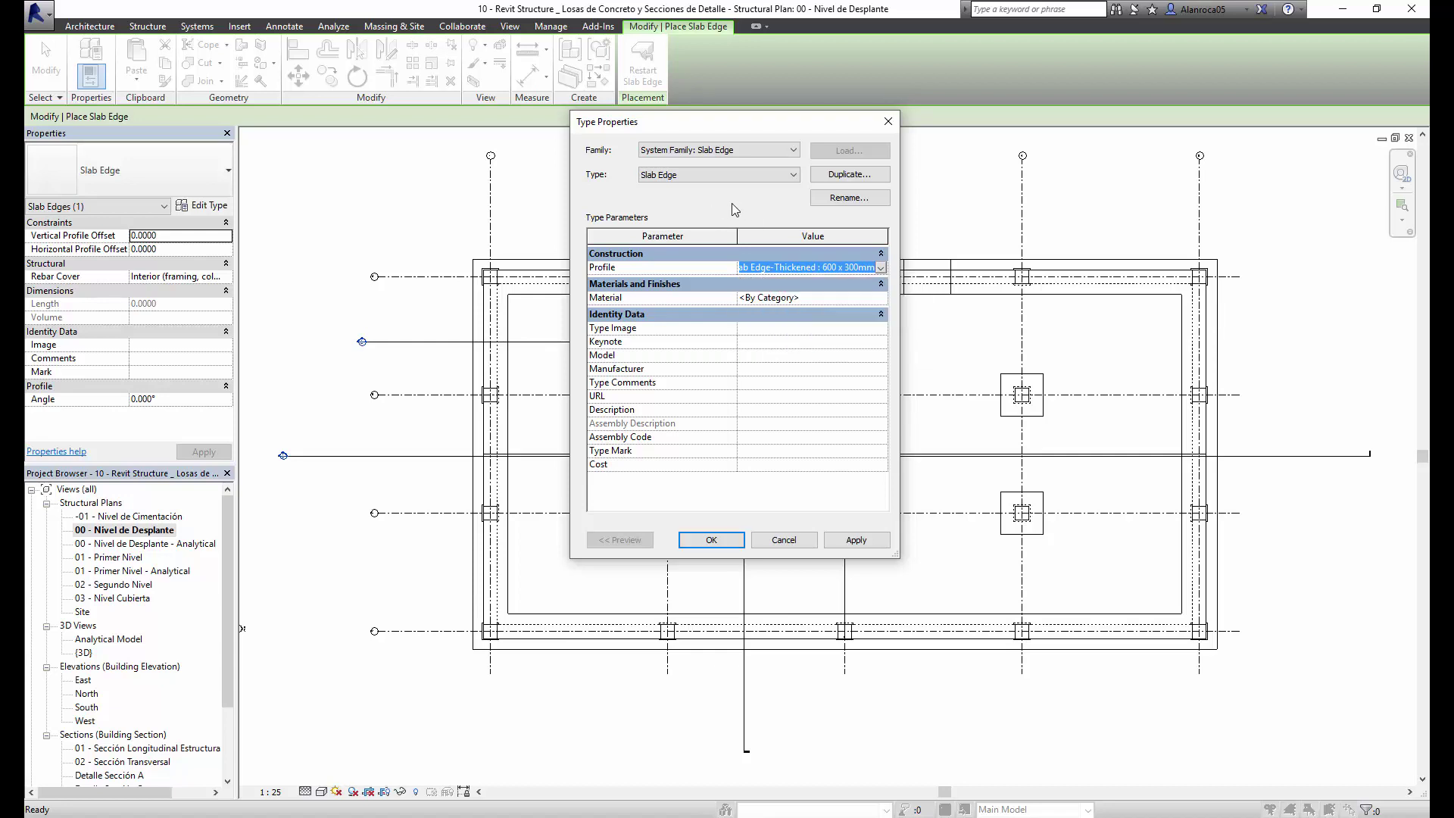
click(840, 176)
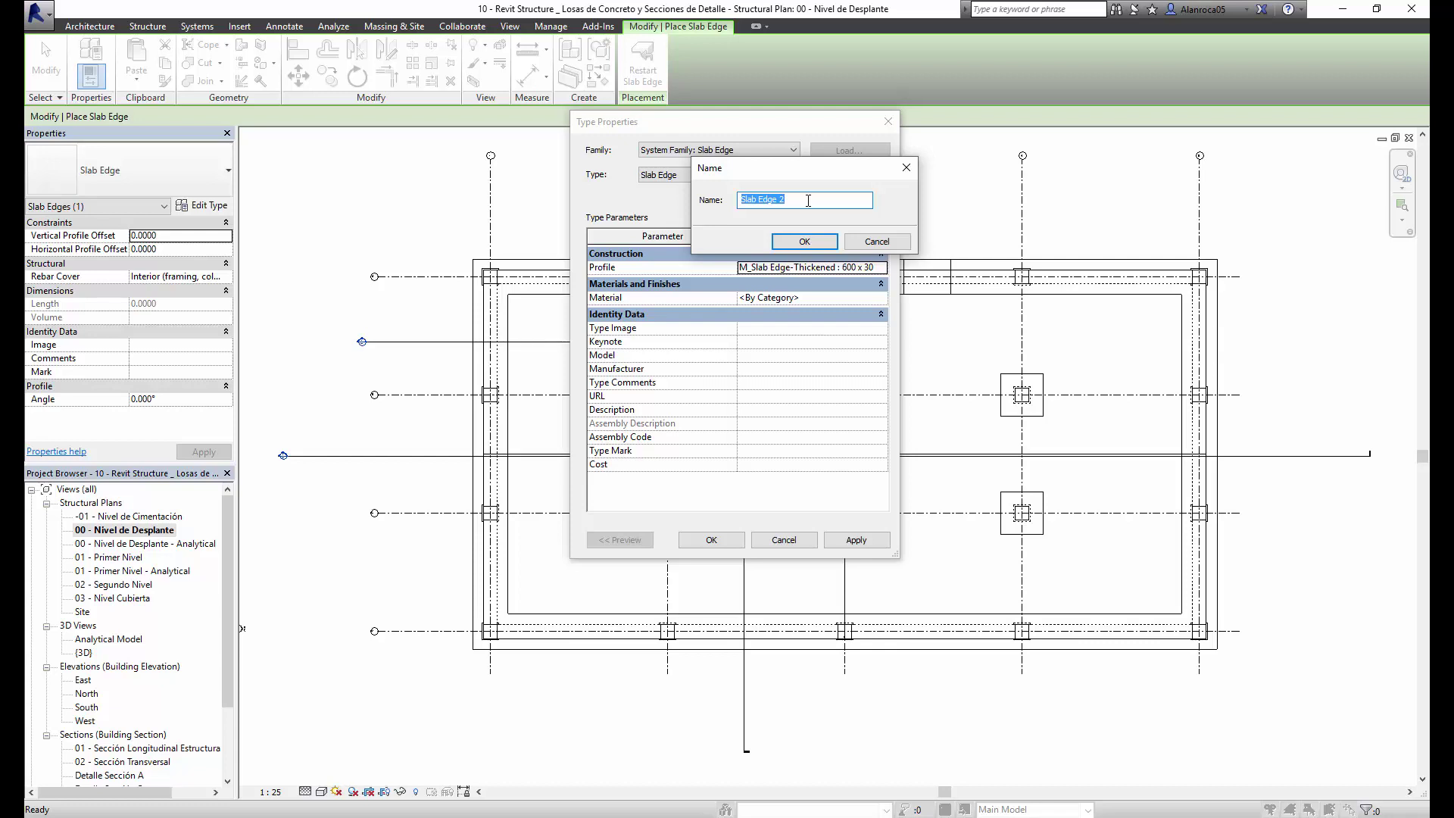
text(Refu)
text(esplante)
click(803, 242)
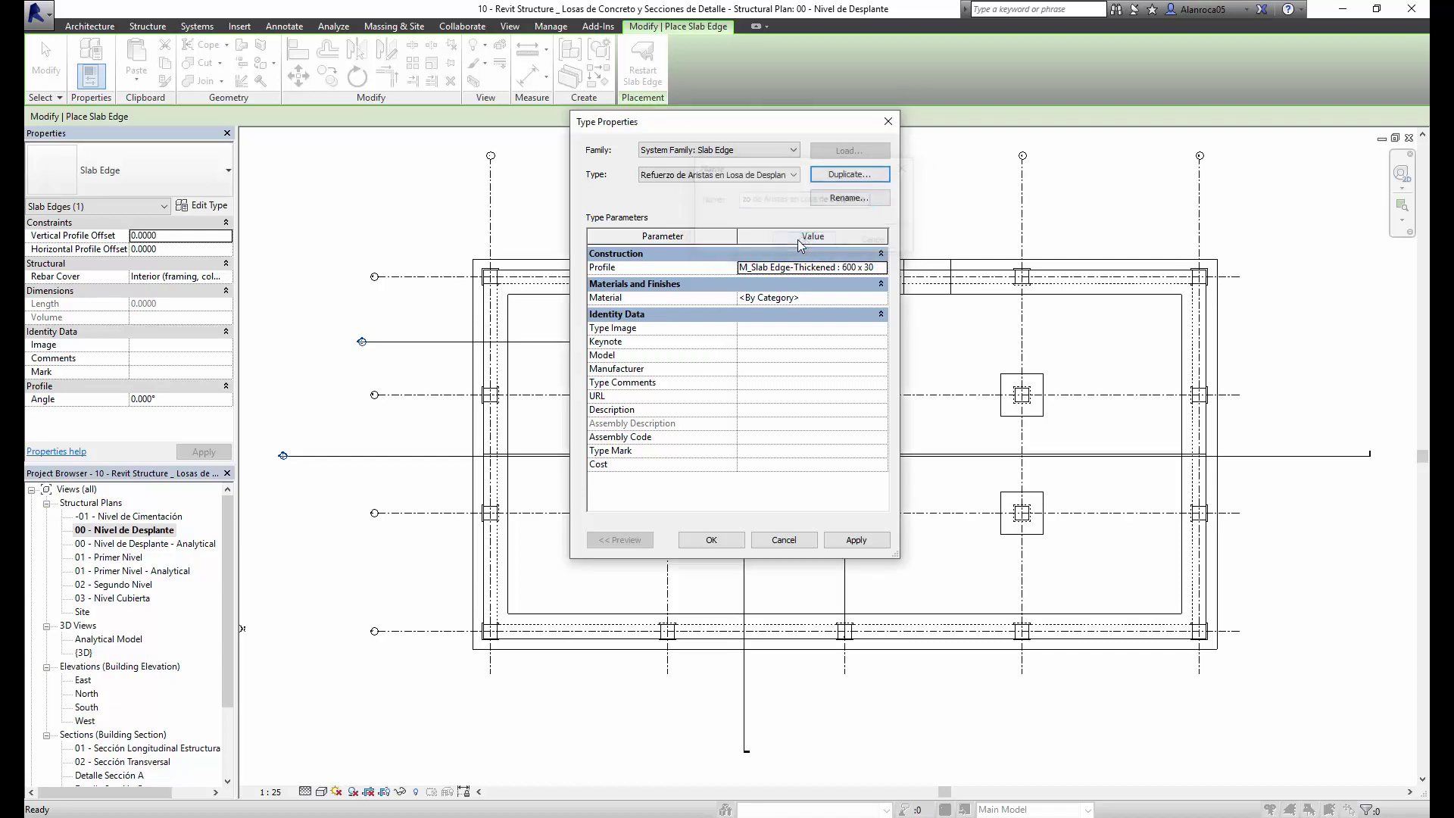
Set the new type's profile to M_Slab Edge-Thickened : 900 x 450mm and begin changing its material.
click(881, 268)
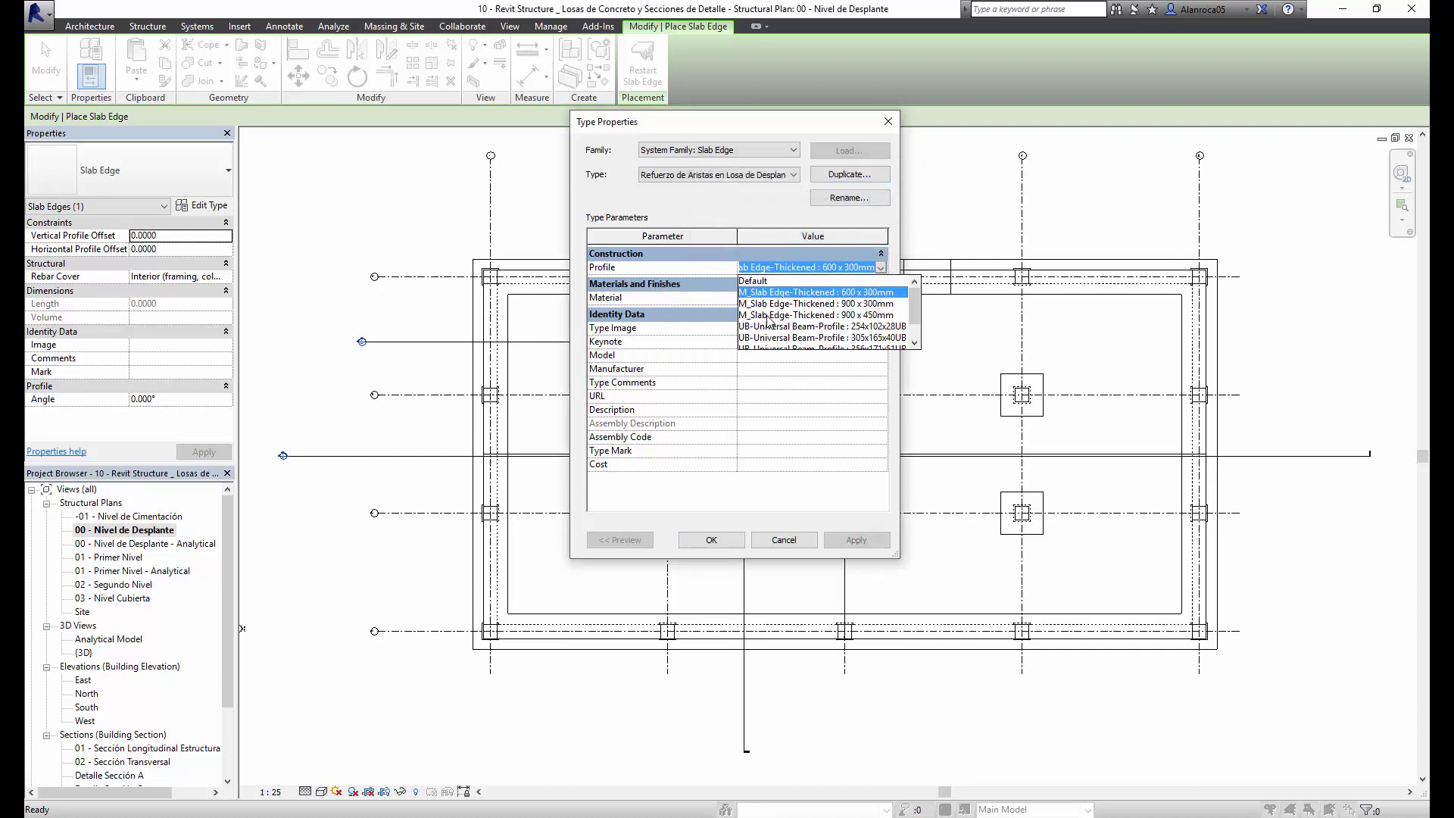
click(846, 315)
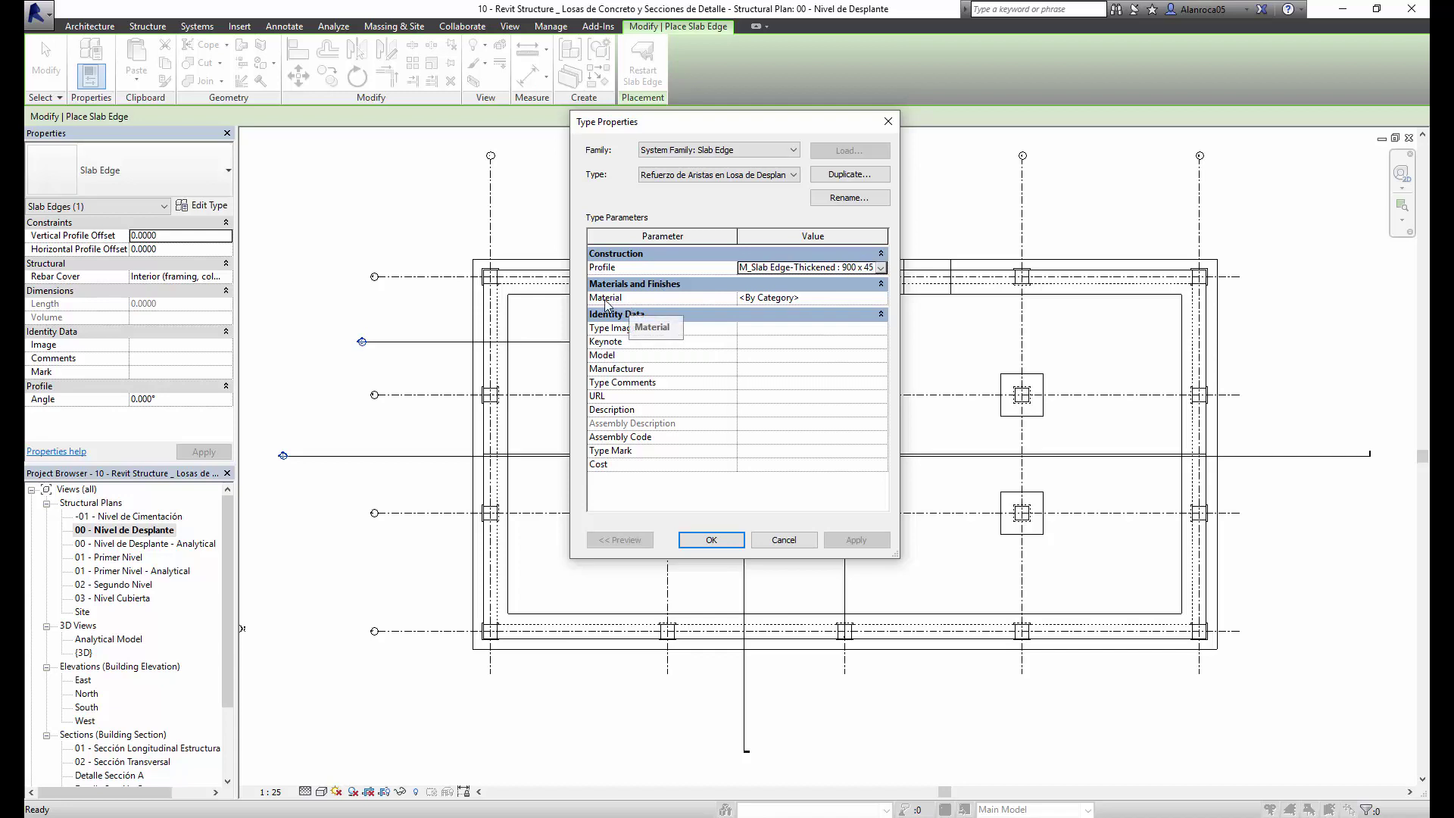
click(783, 300)
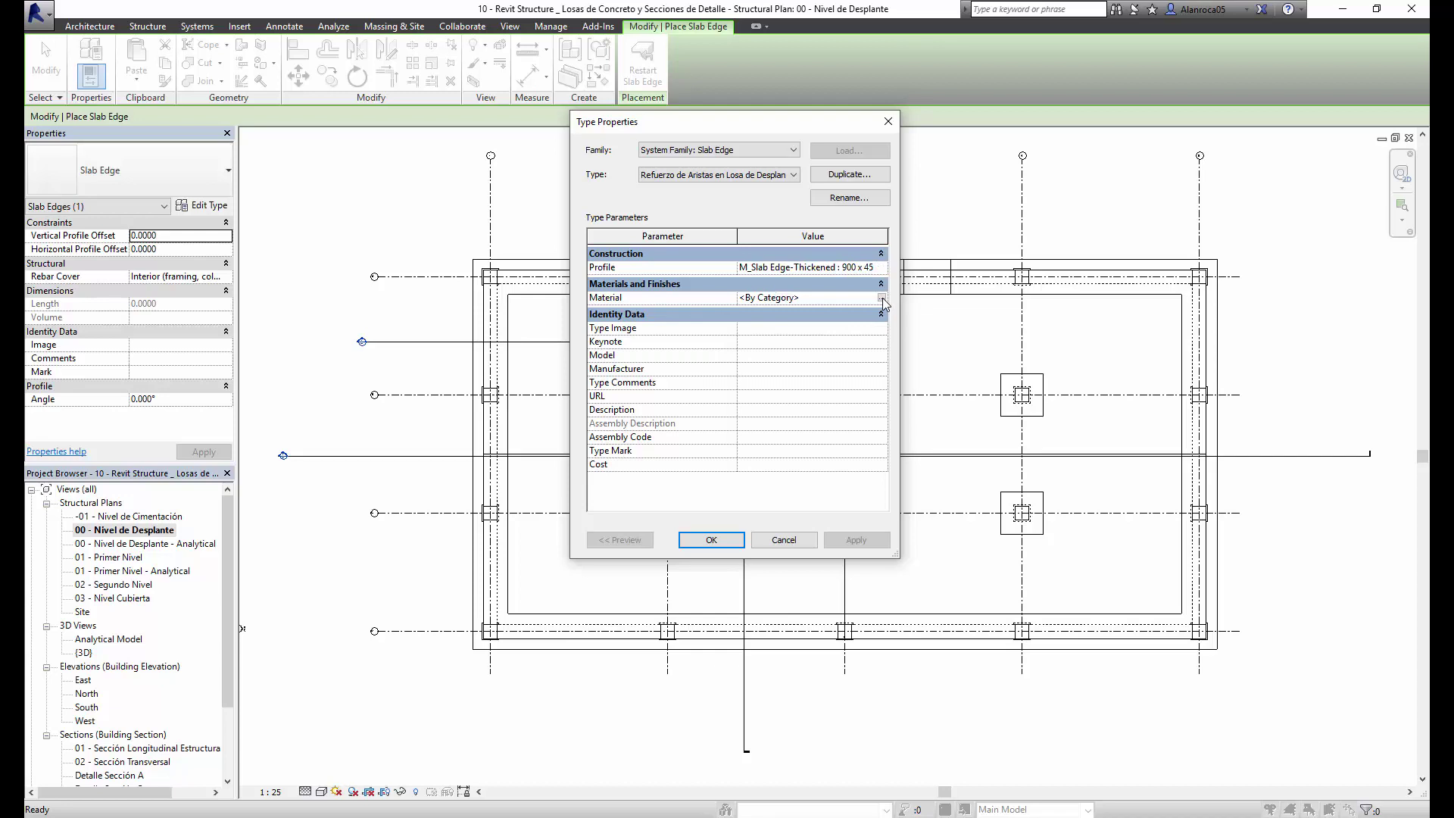
click(883, 300)
Assign Concrete, Cast-in-Place gray as the material and confirm the Refuerzo de Aristas type.
click(884, 299)
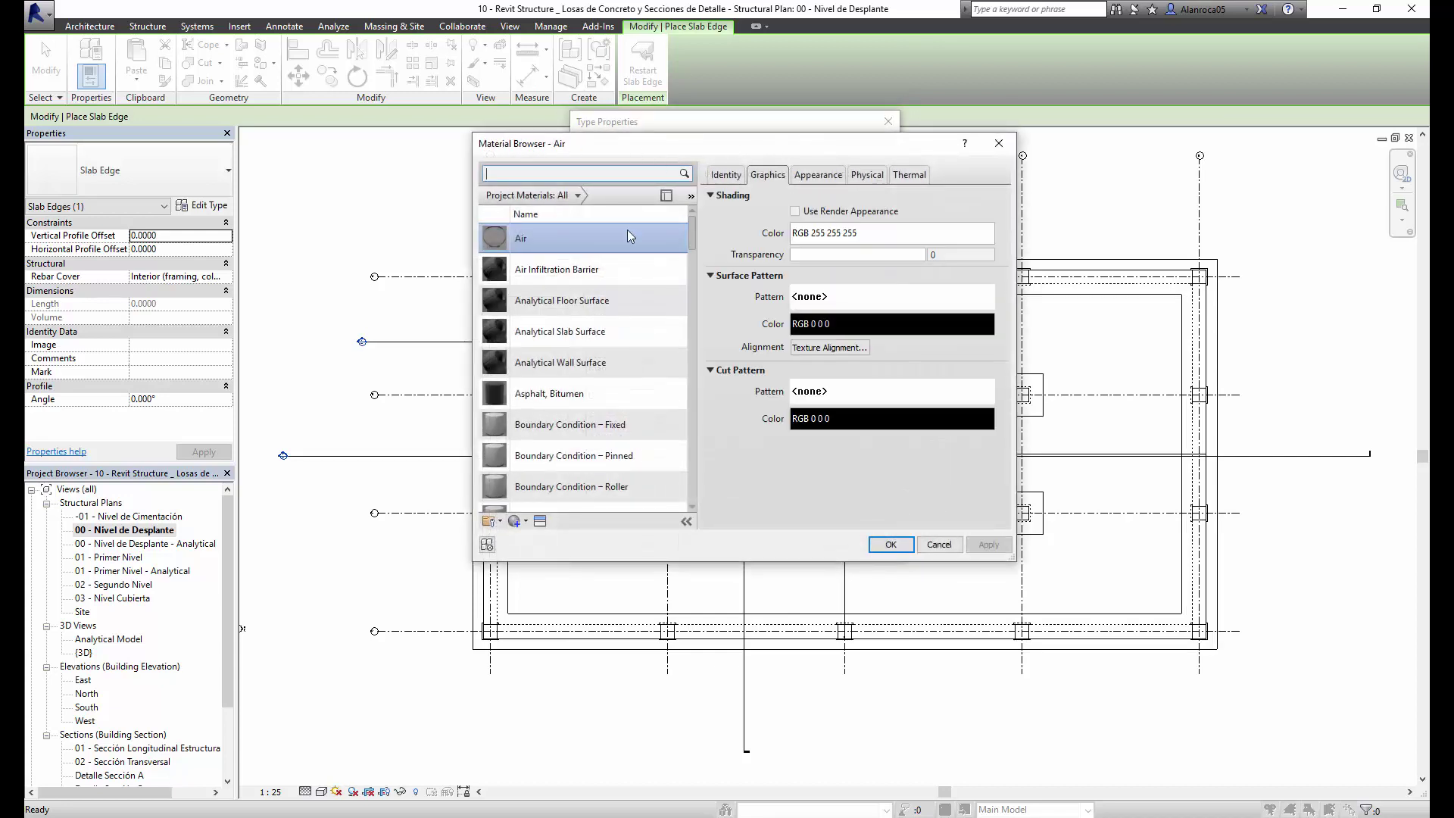
scroll(576, 455, down, 2)
scroll(569, 379, down, 2)
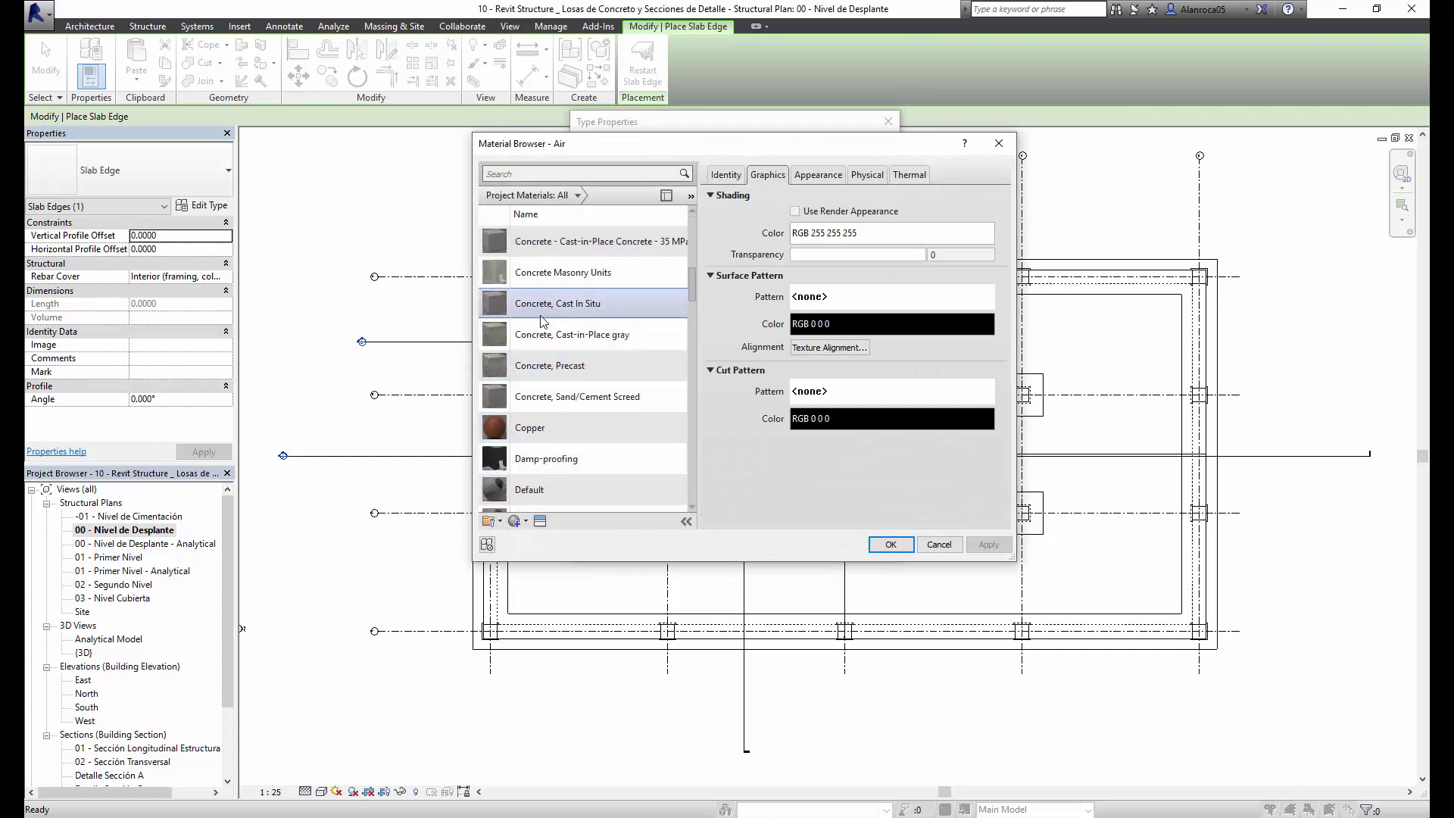
click(597, 343)
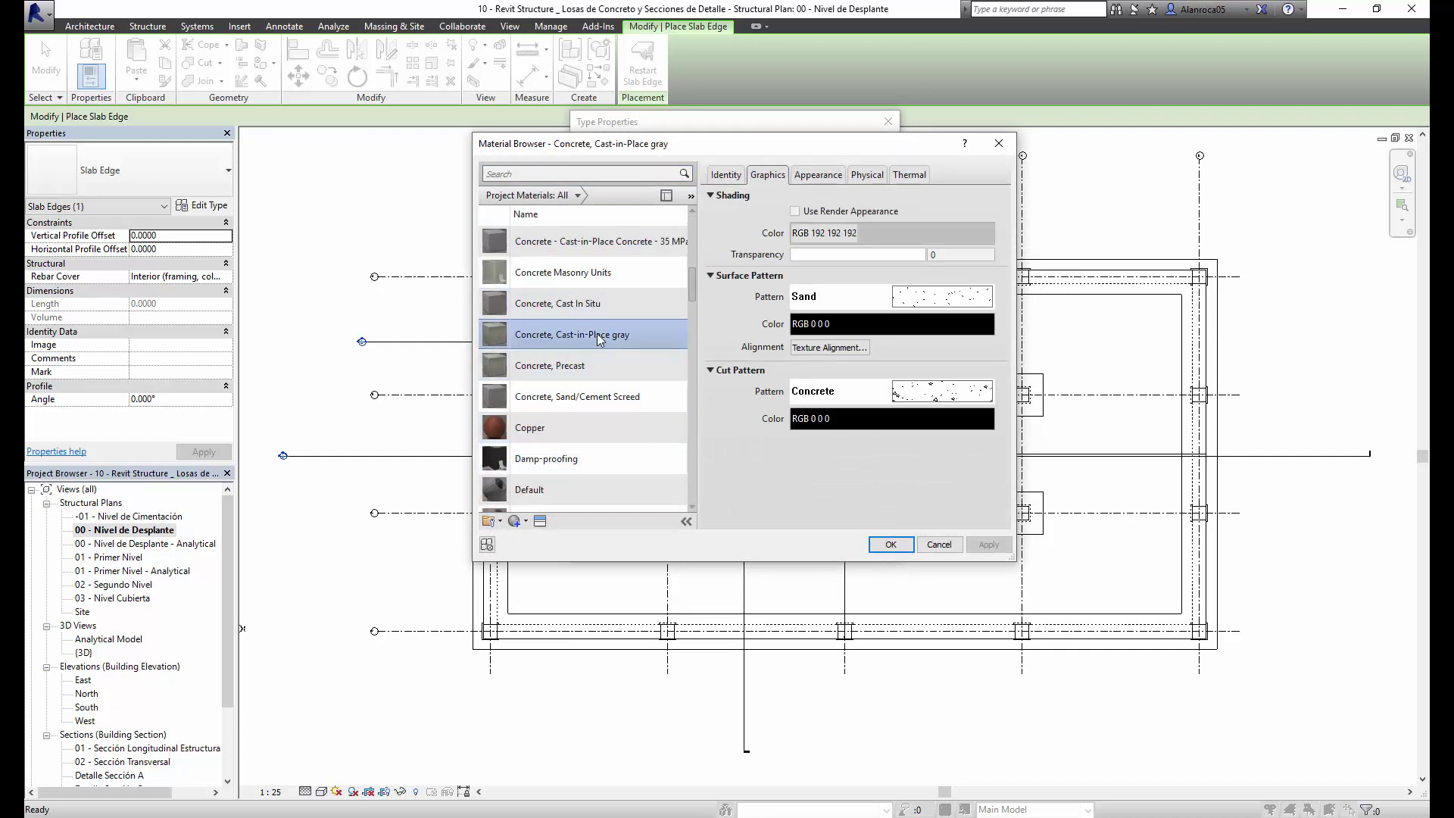
click(886, 546)
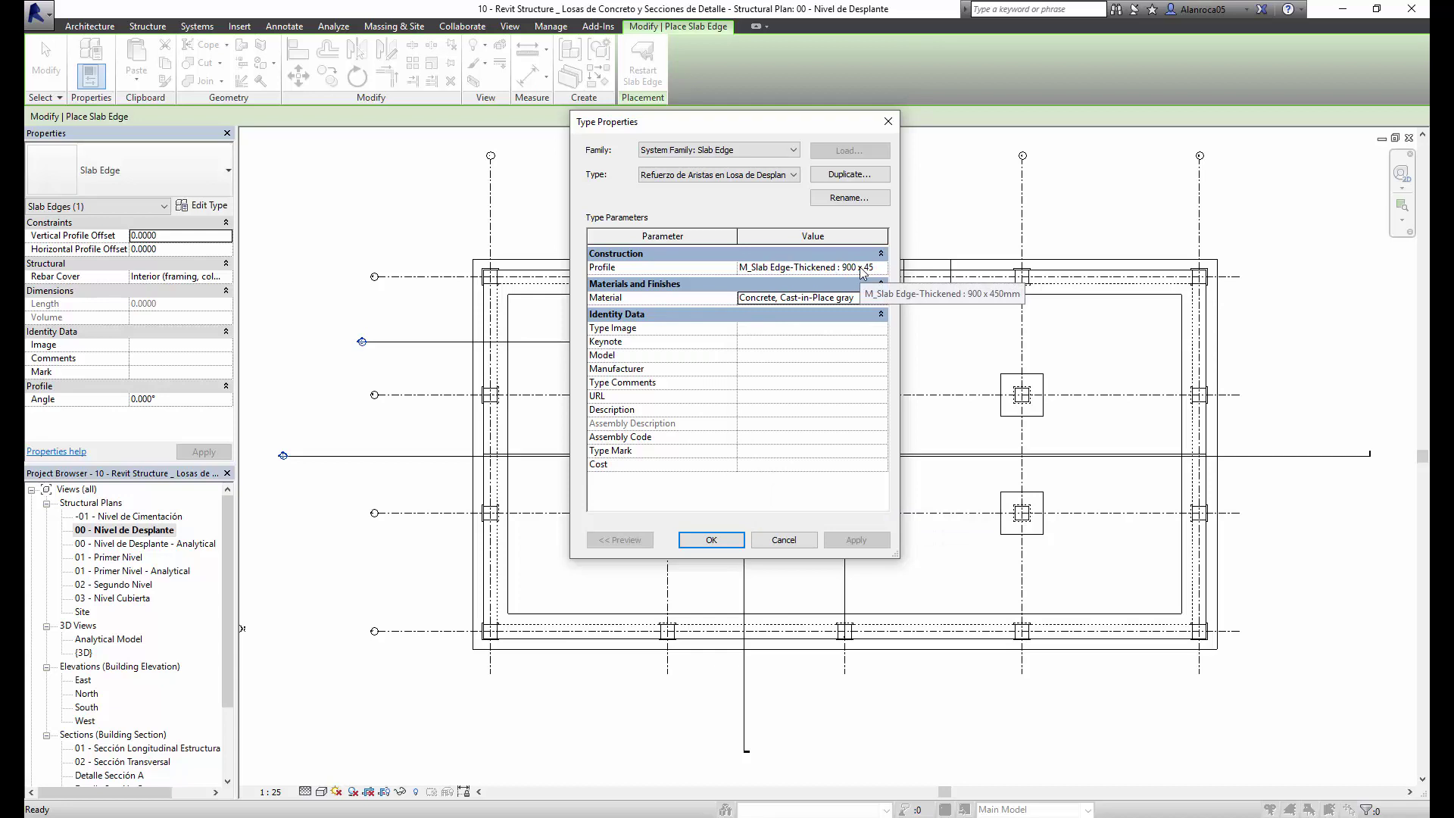
click(712, 540)
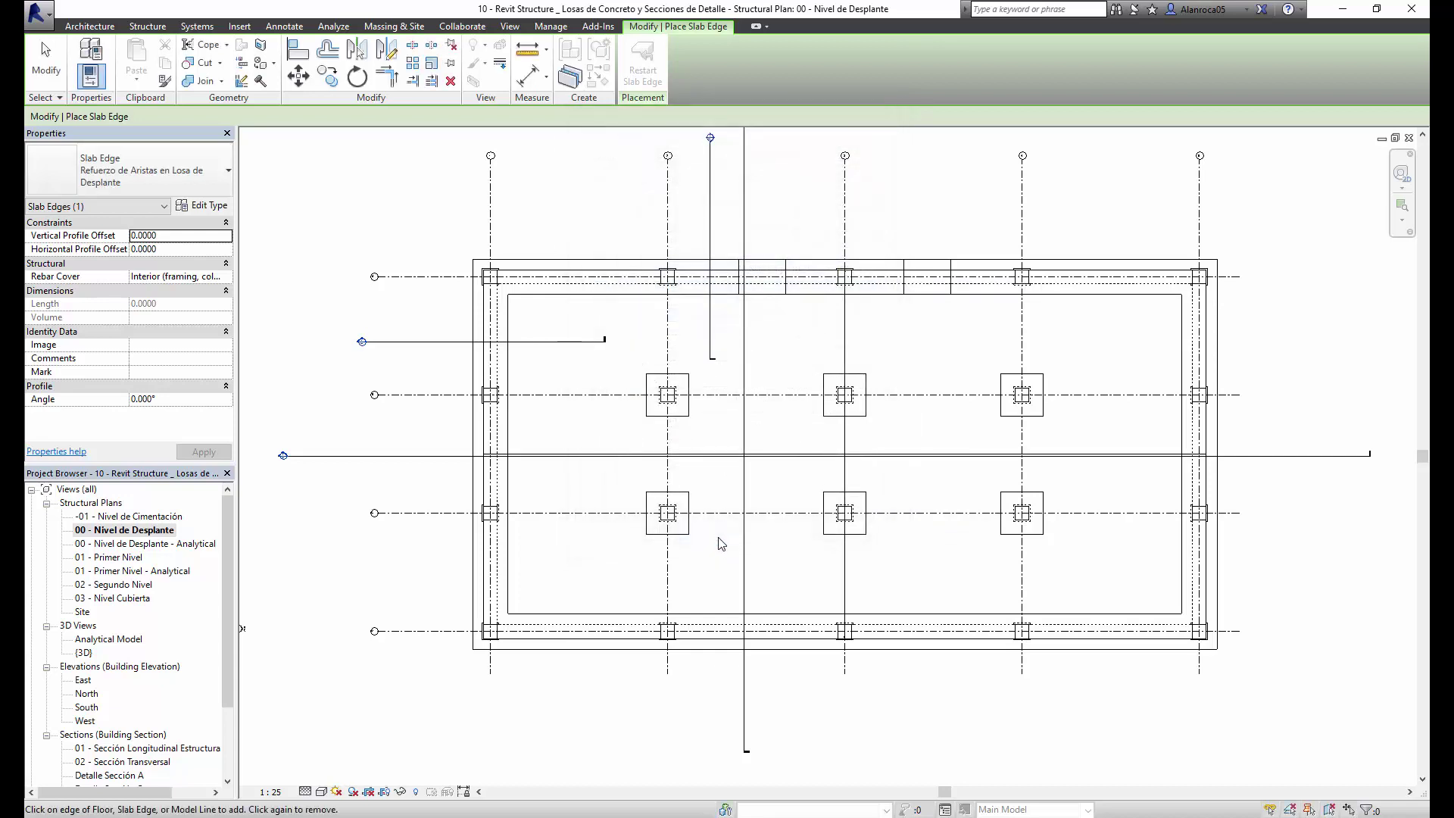
Place the thickened slab edge on the slab's left, top and bottom edges, then pan the plan.
click(486, 319)
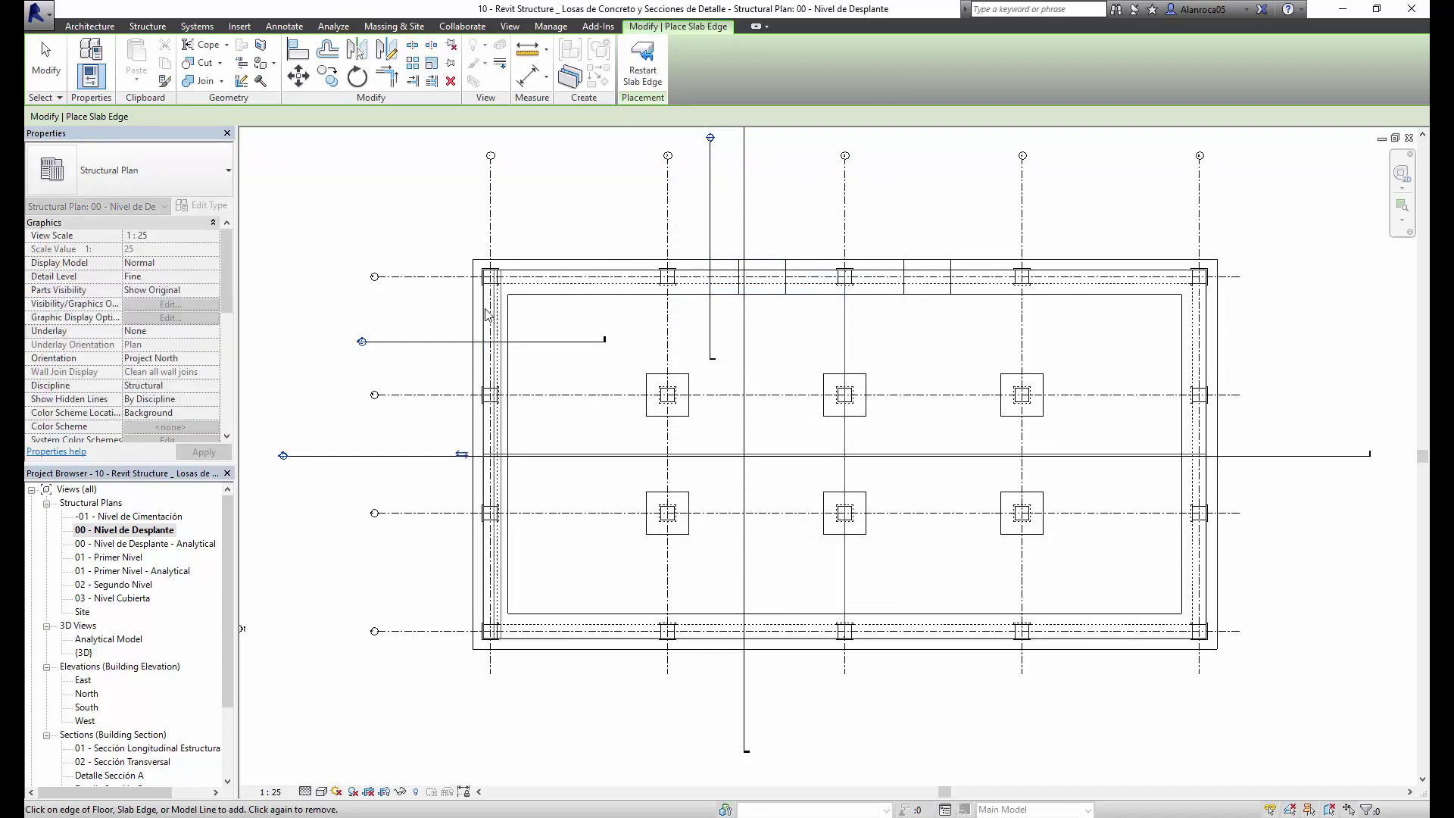
click(539, 276)
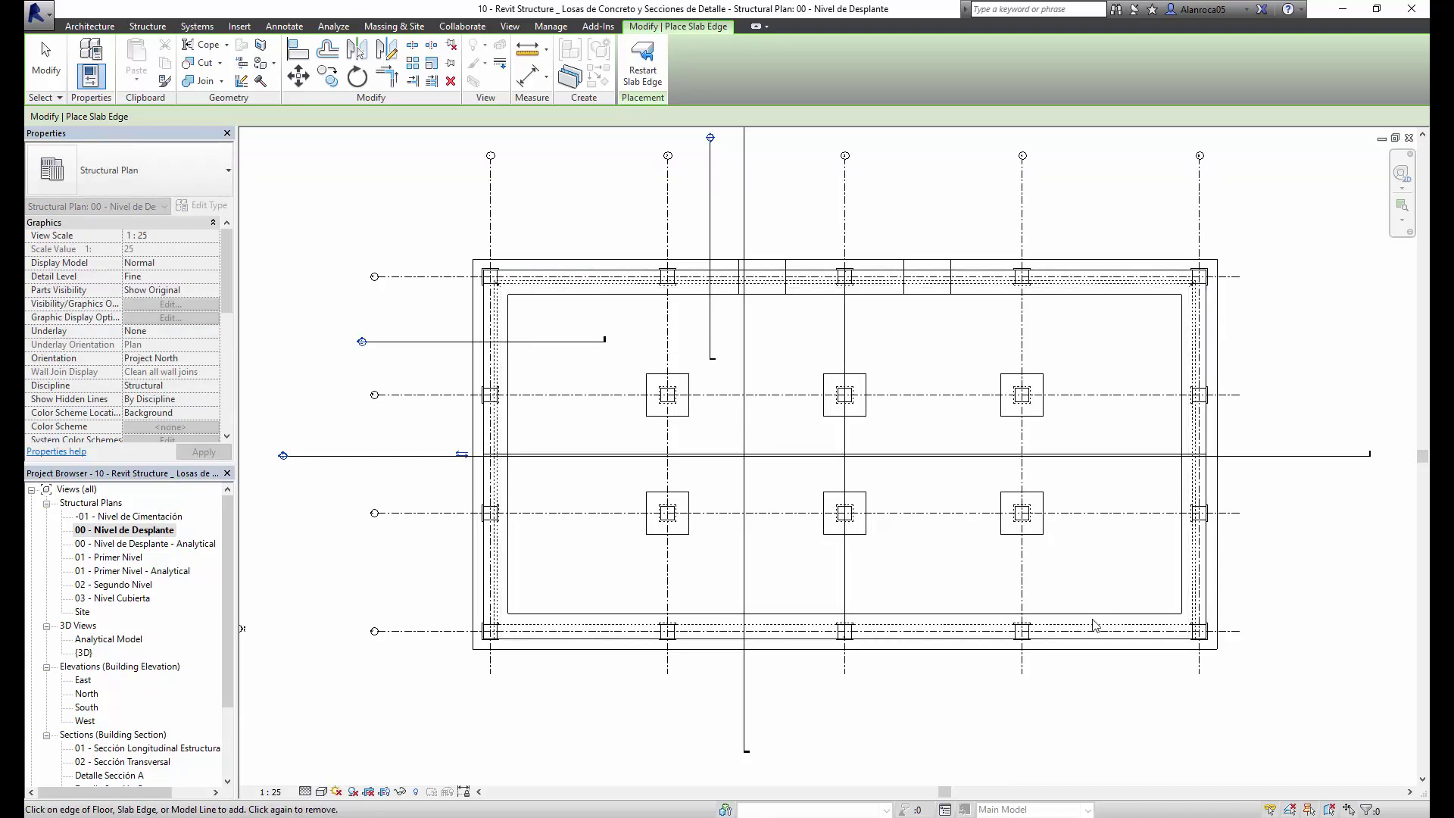
click(1089, 644)
middle_drag(932, 462, 917, 461)
middle_drag(879, 402, 859, 410)
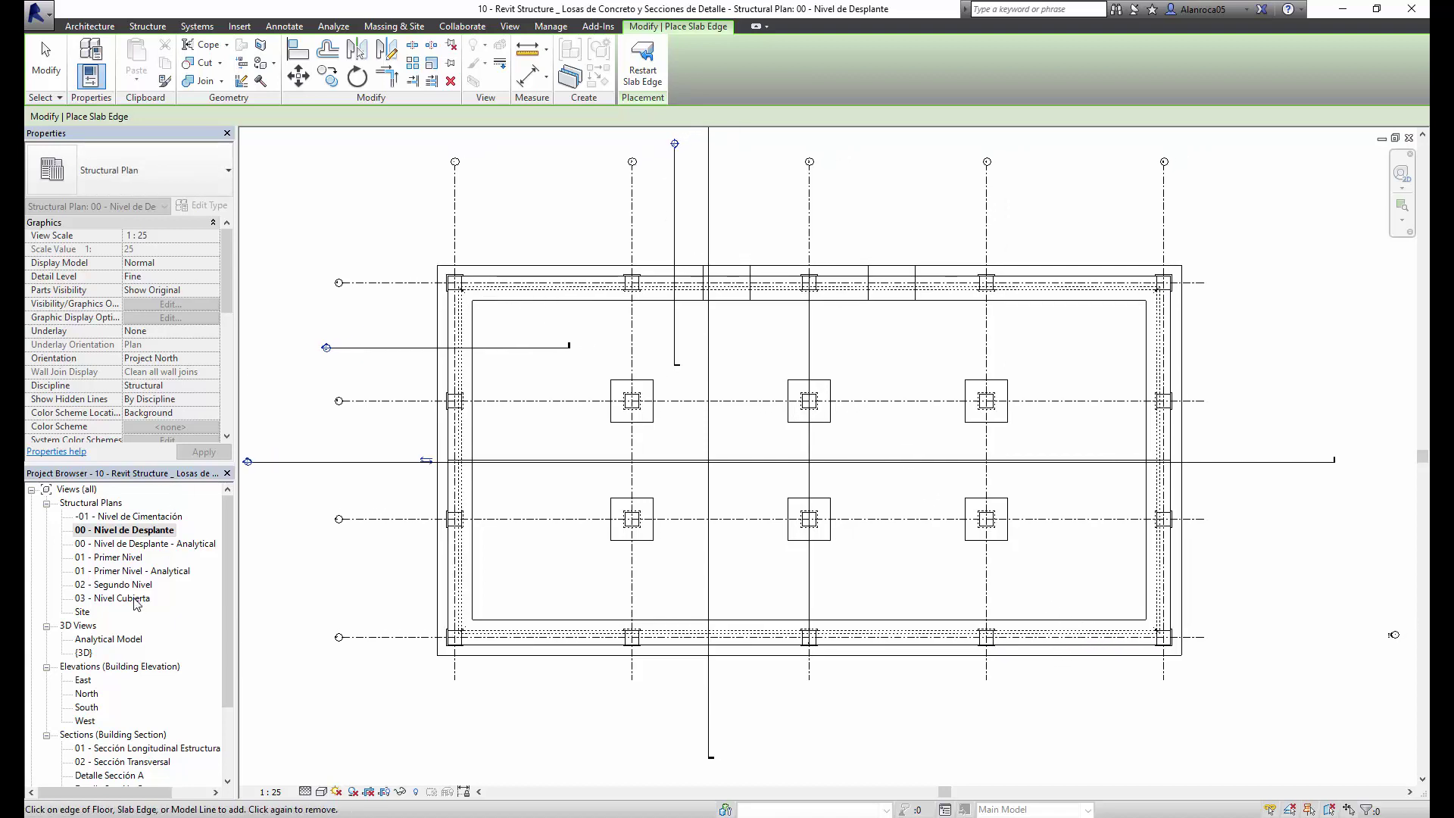
Open the {3D} view and orbit beneath the foundation to see the thickened edges.
double_click(84, 653)
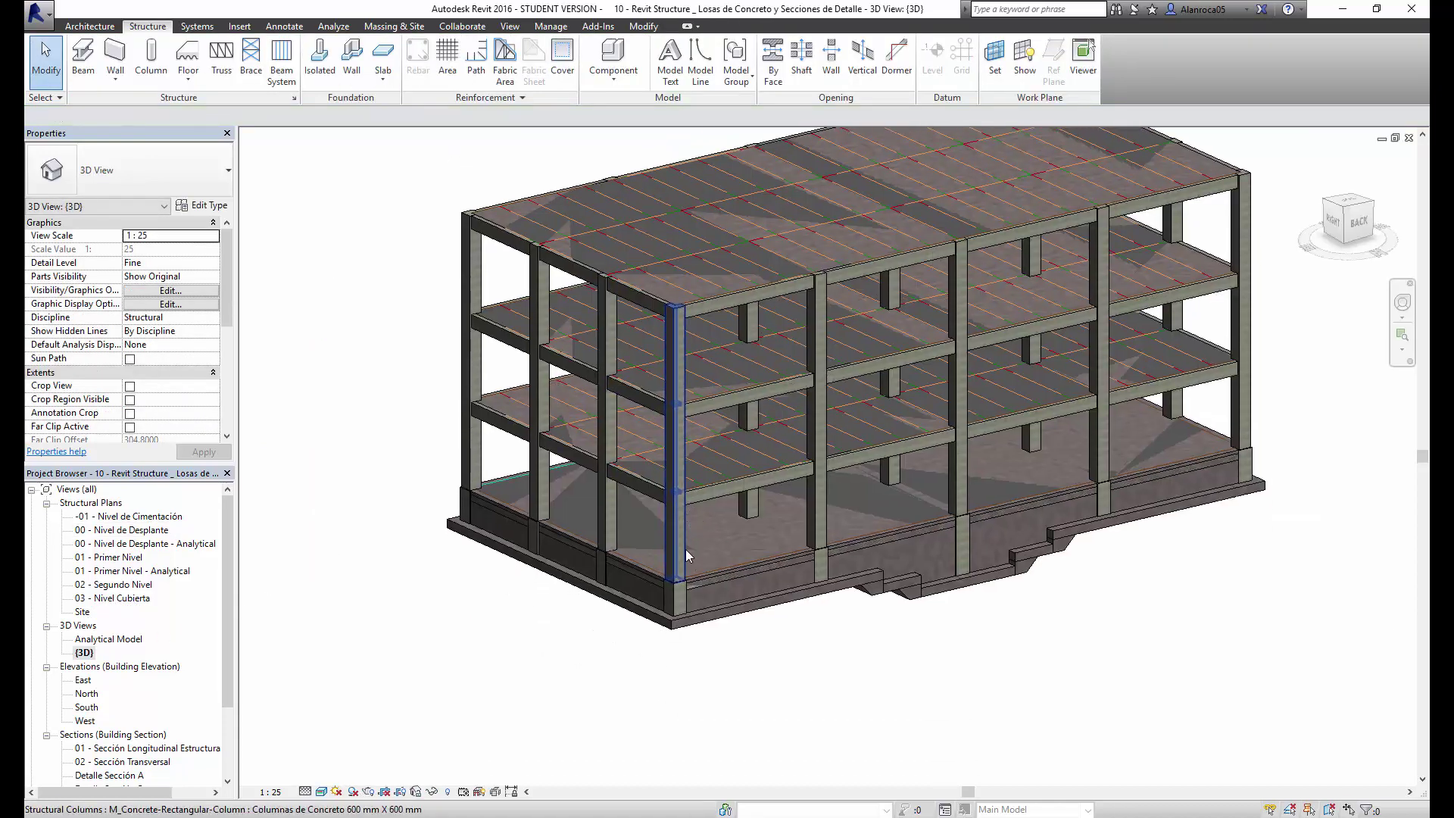
scroll(704, 652, up, 4)
mouse_move(686, 641)
shift+middle_down()
mouse_move(670, 566)
mouse_move(562, 393)
mouse_move(571, 383)
shift+middle_up()
scroll(474, 374, up, 3)
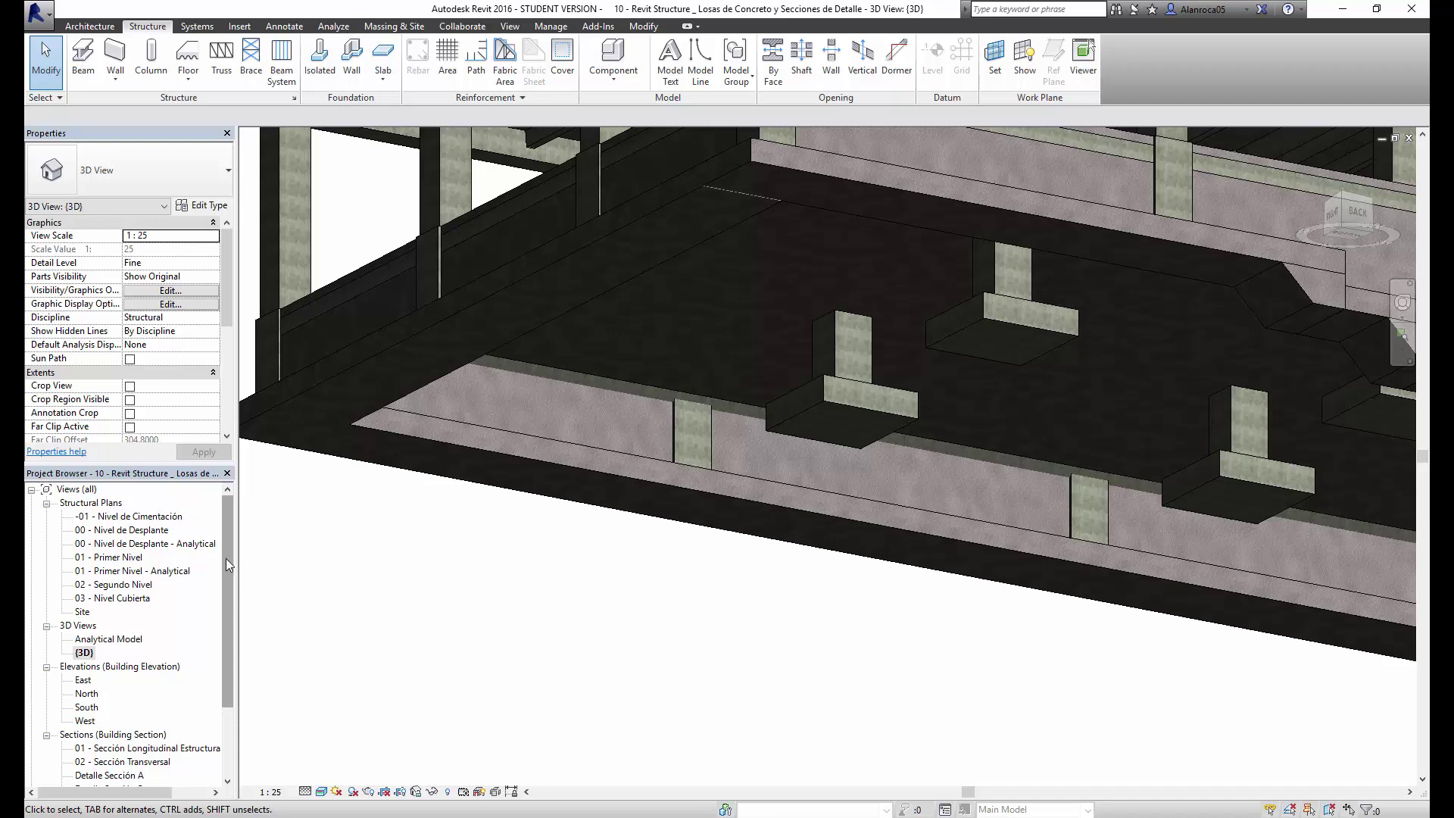
drag(228, 564, 225, 637)
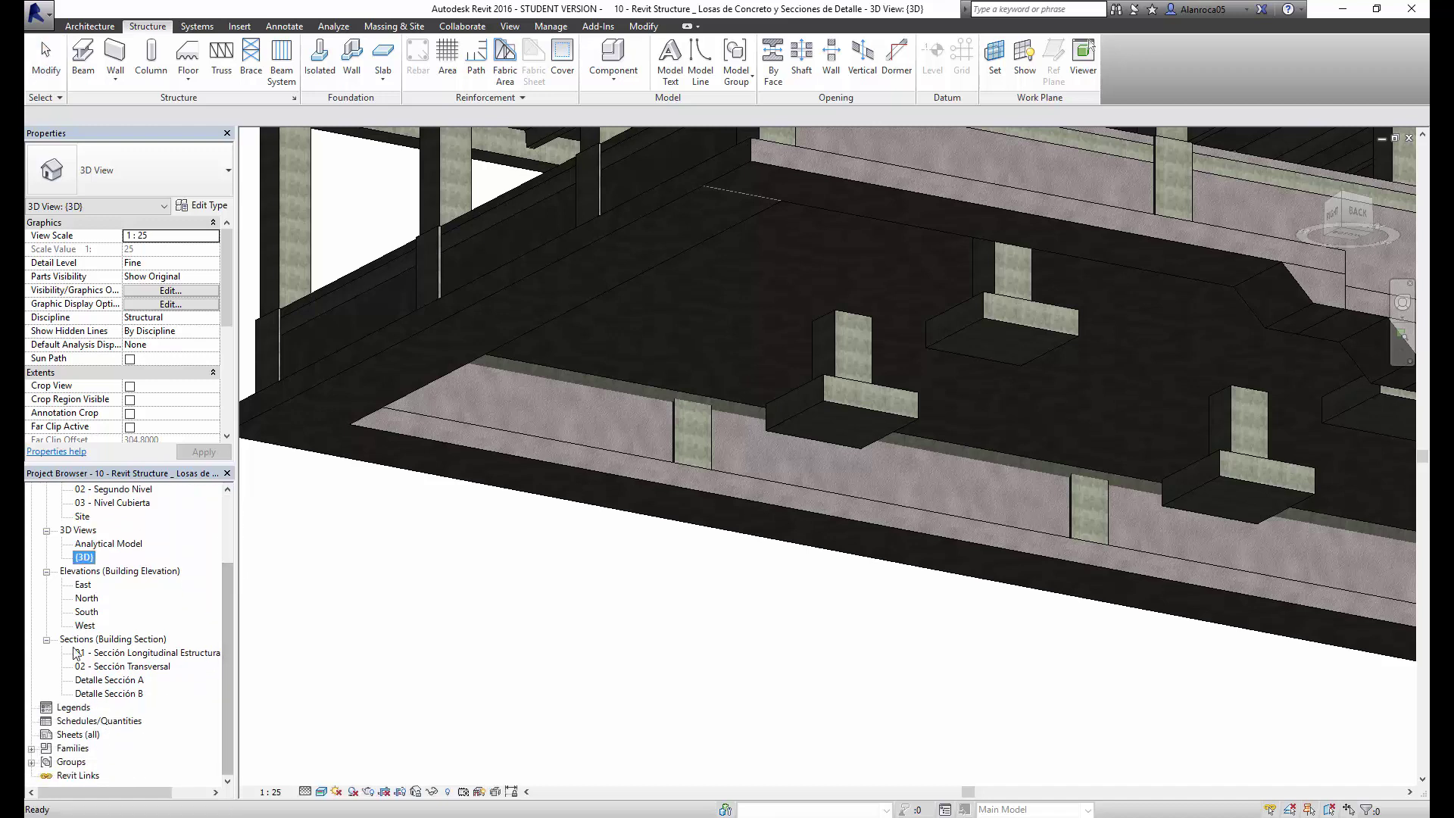
Open Detalle Sección A and zoom into the column, slab and footing detail.
double_click(116, 685)
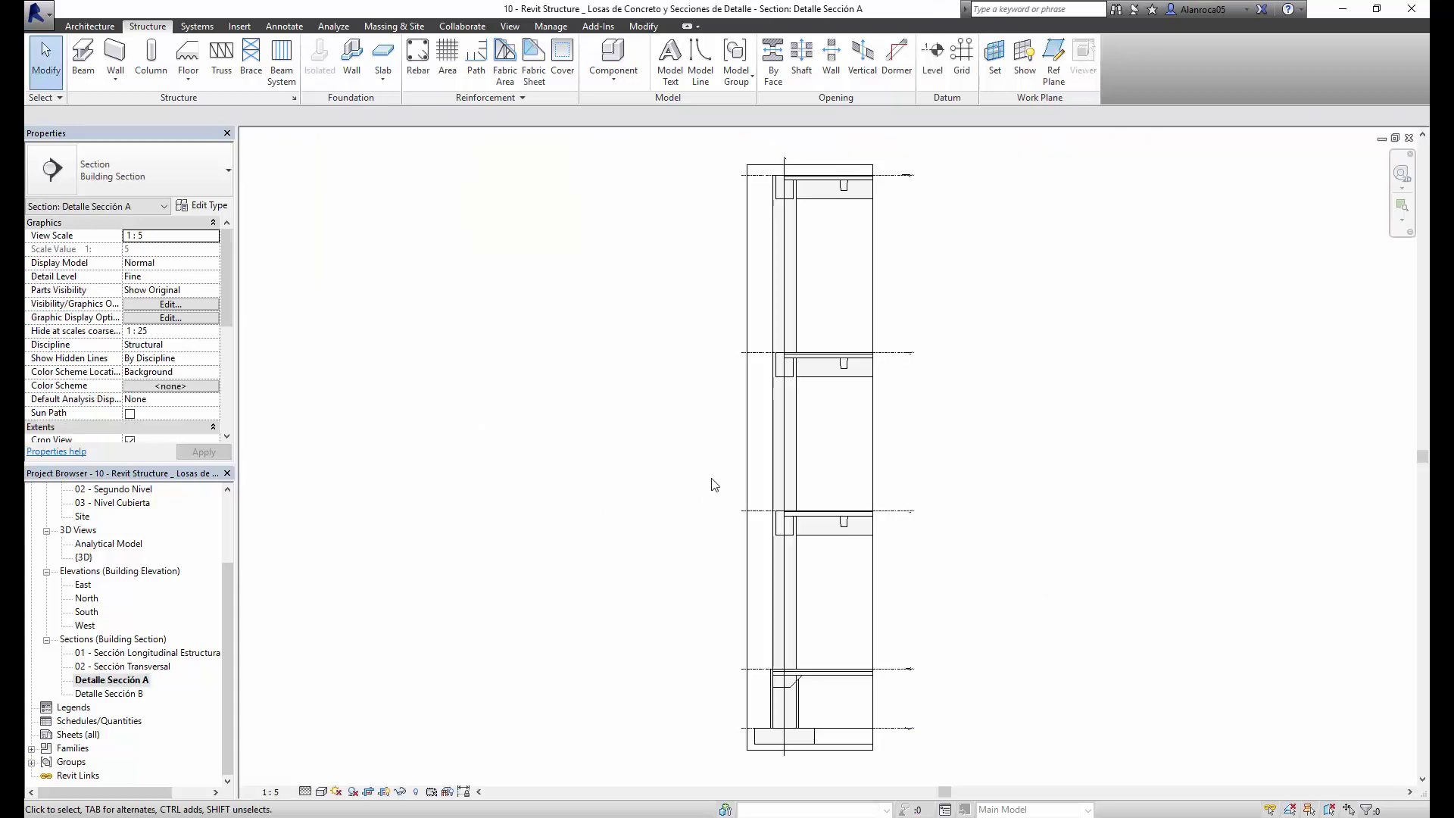
middle_drag(793, 576, 803, 493)
scroll(805, 673, up, 3)
scroll(793, 682, up, 3)
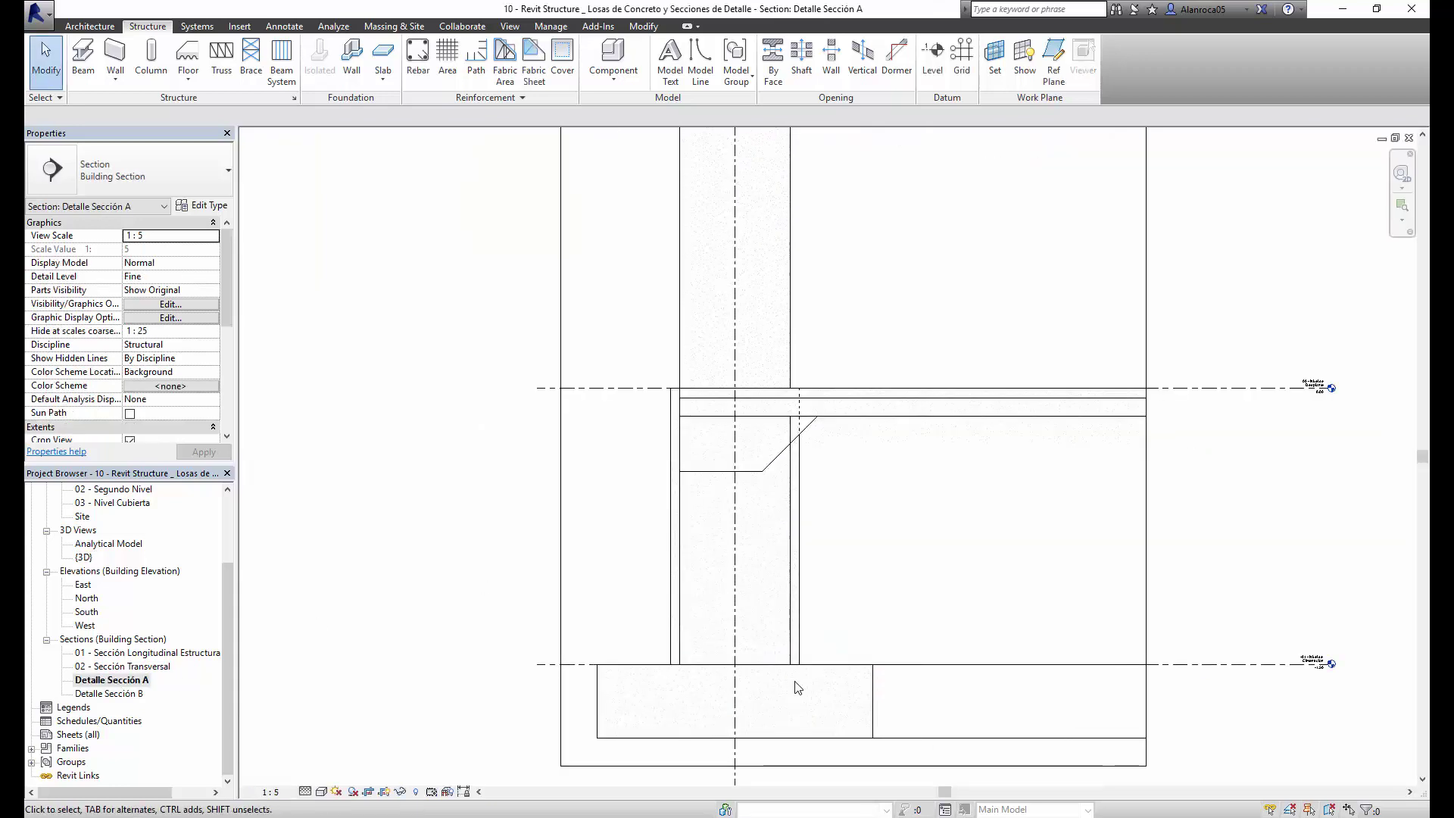
scroll(758, 531, up, 2)
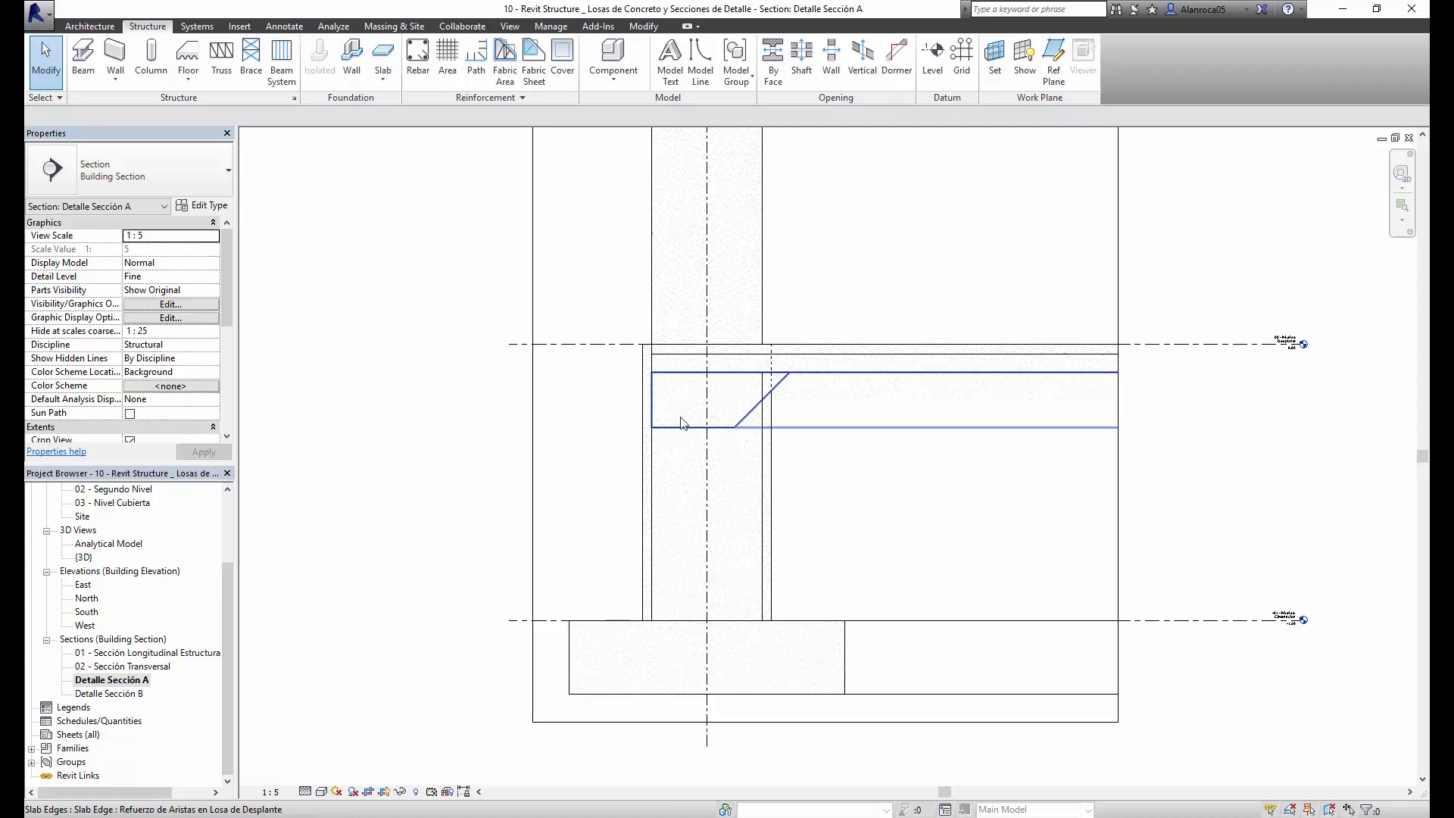
scroll(742, 470, up, 1)
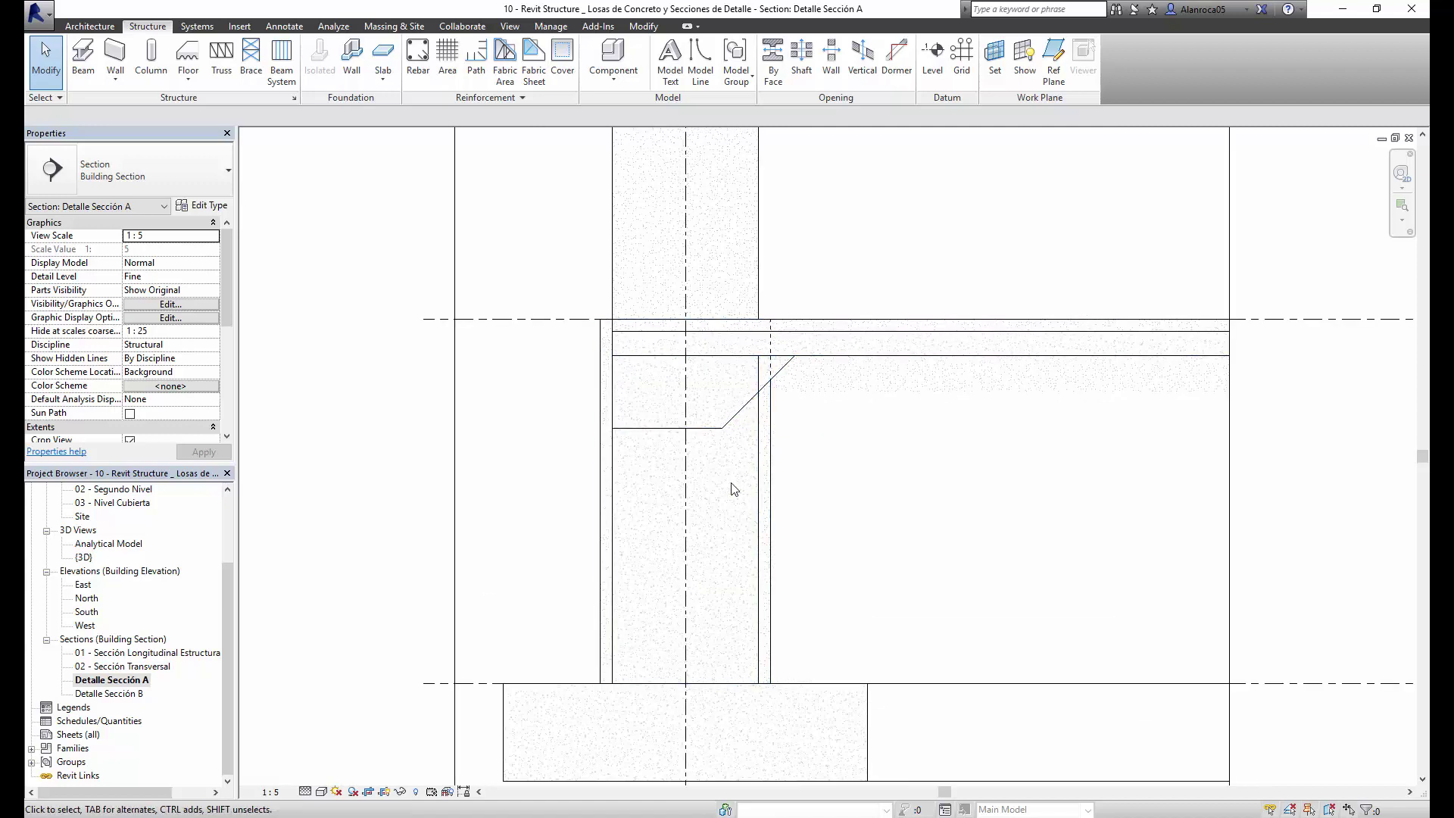
scroll(643, 455, up, 1)
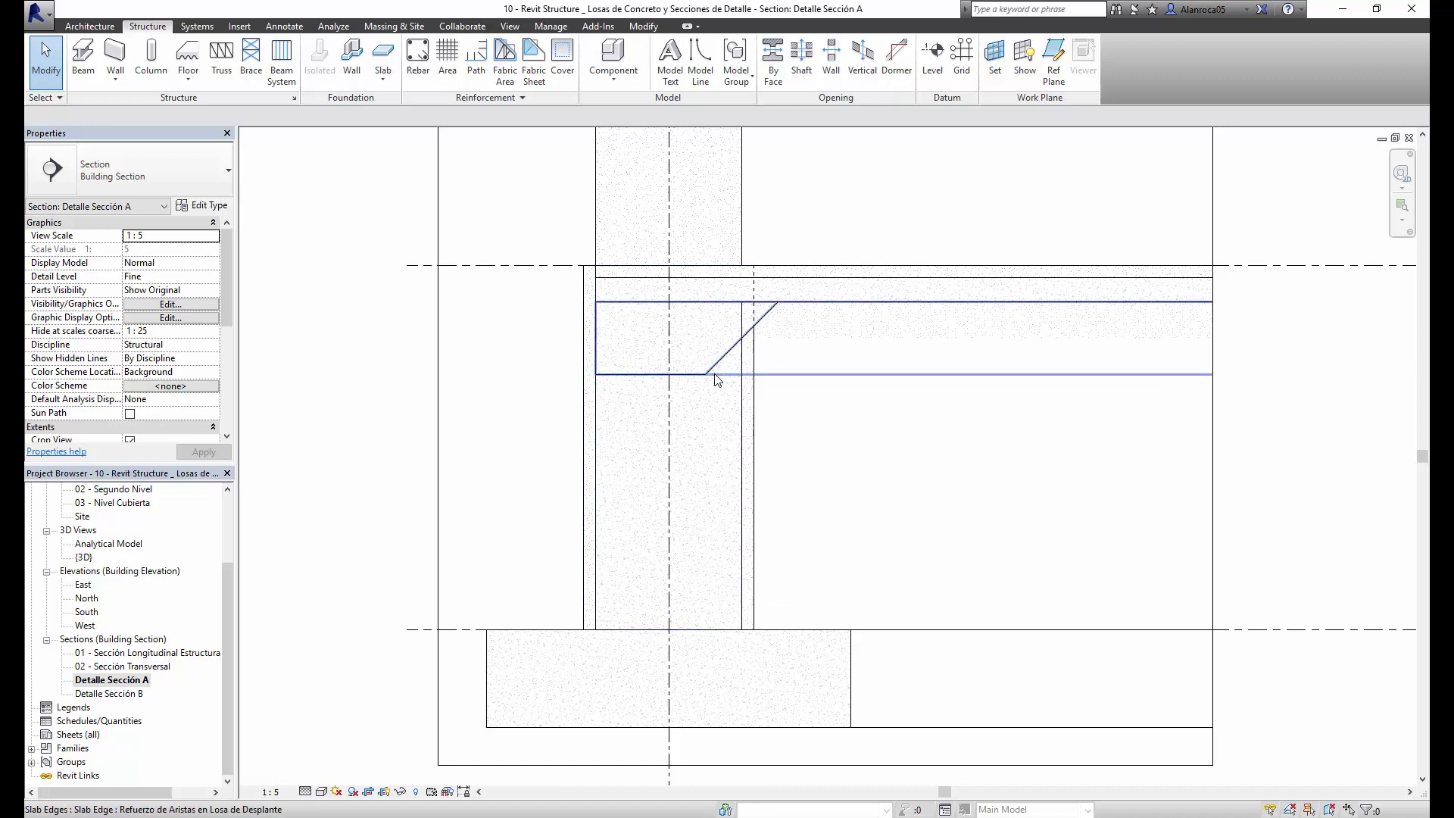
Join the concrete column's geometry with the thickened slab edge.
click(645, 28)
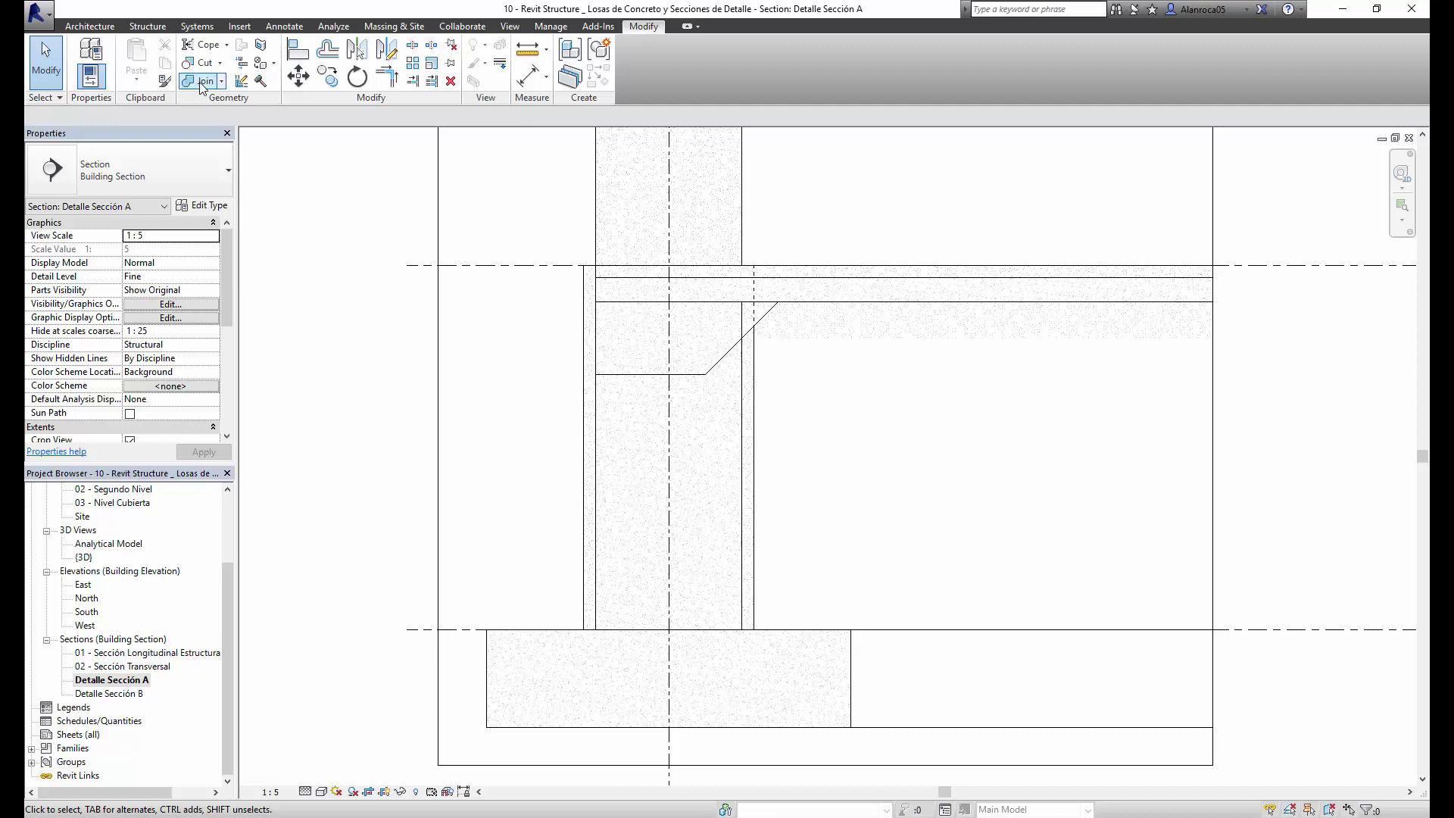
click(203, 82)
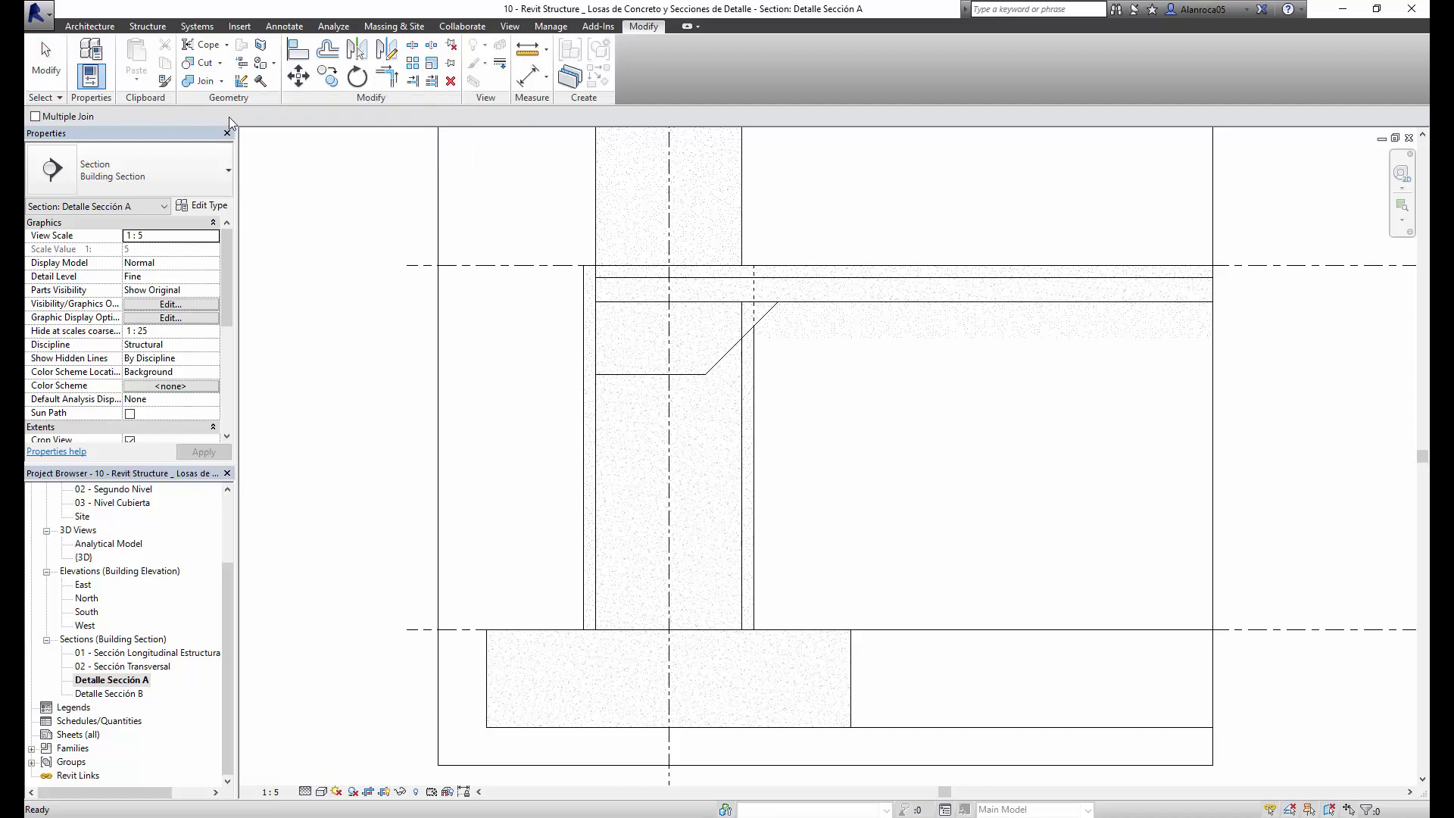
click(740, 415)
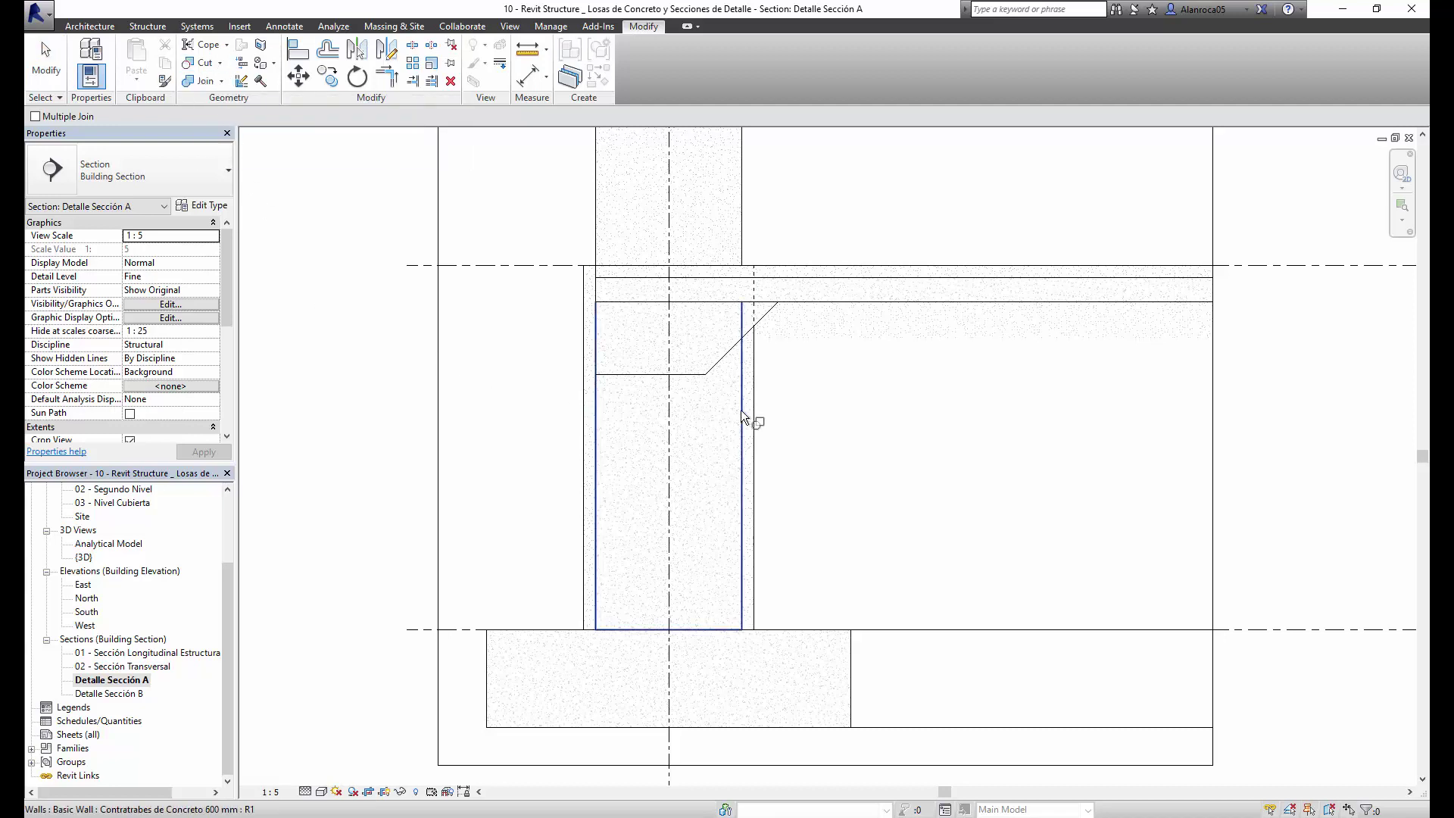
click(763, 317)
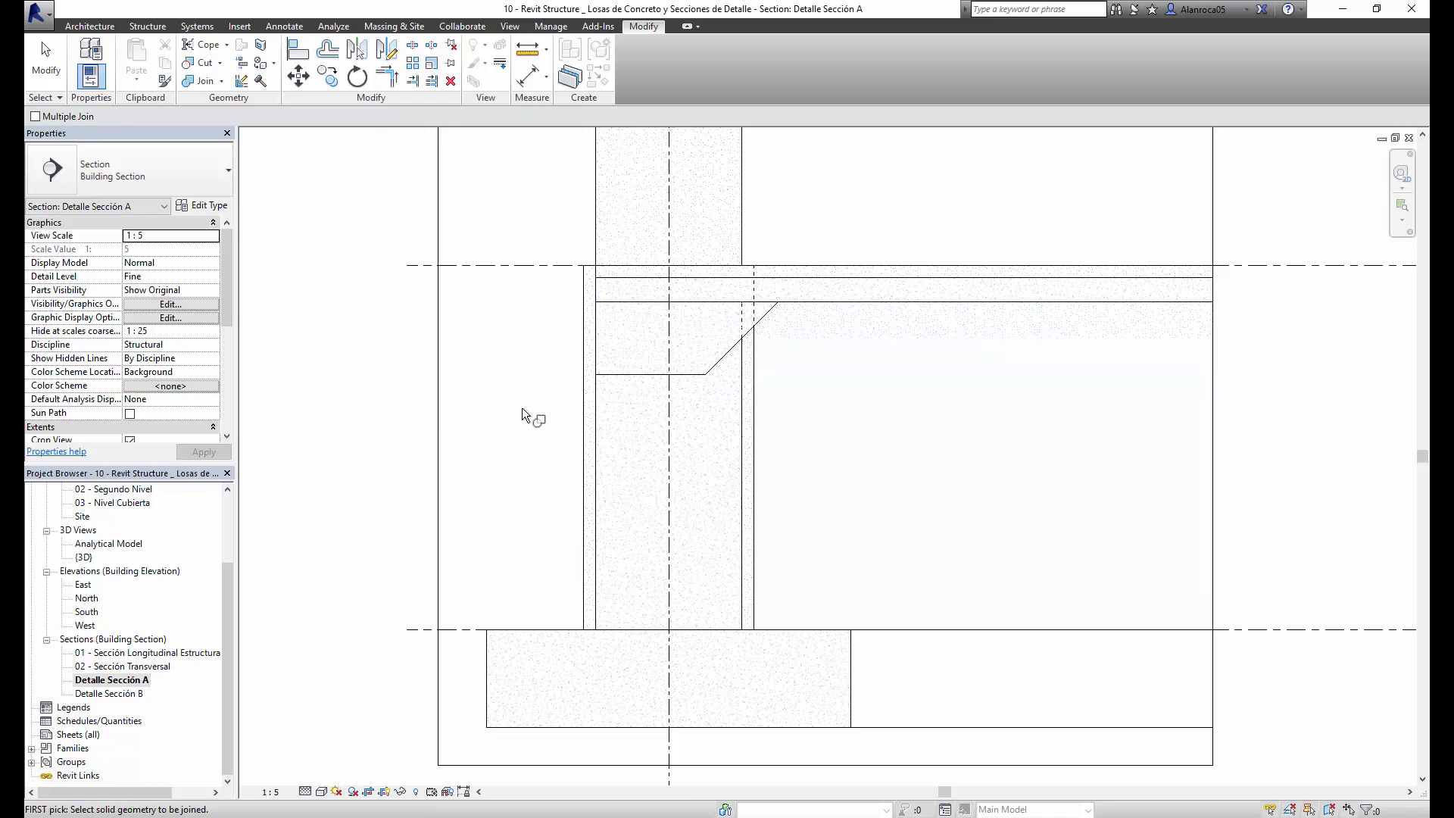
click(54, 82)
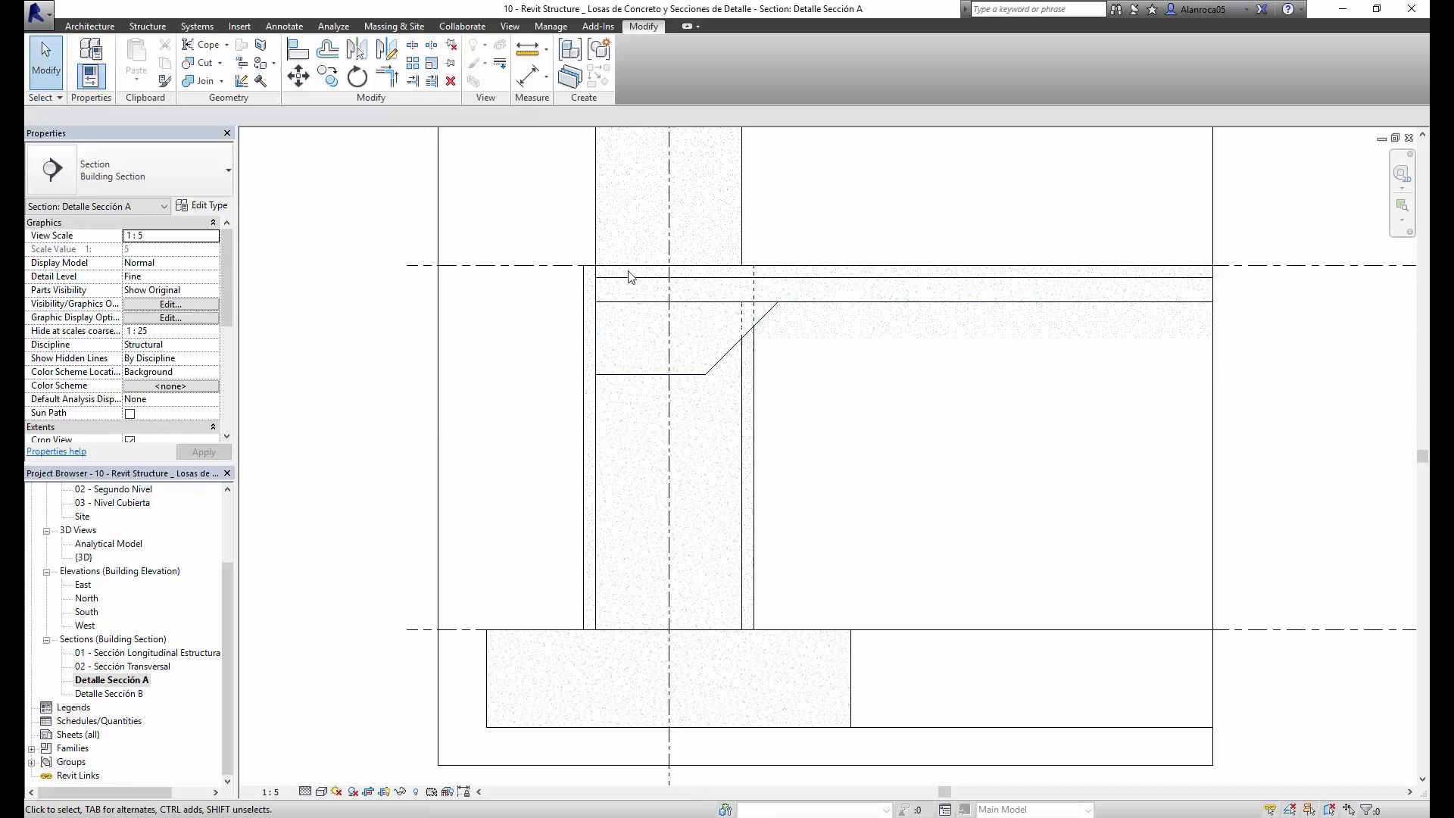
Switch the section's detail level to Medium, then Coarse, and zoom around the joint.
click(304, 791)
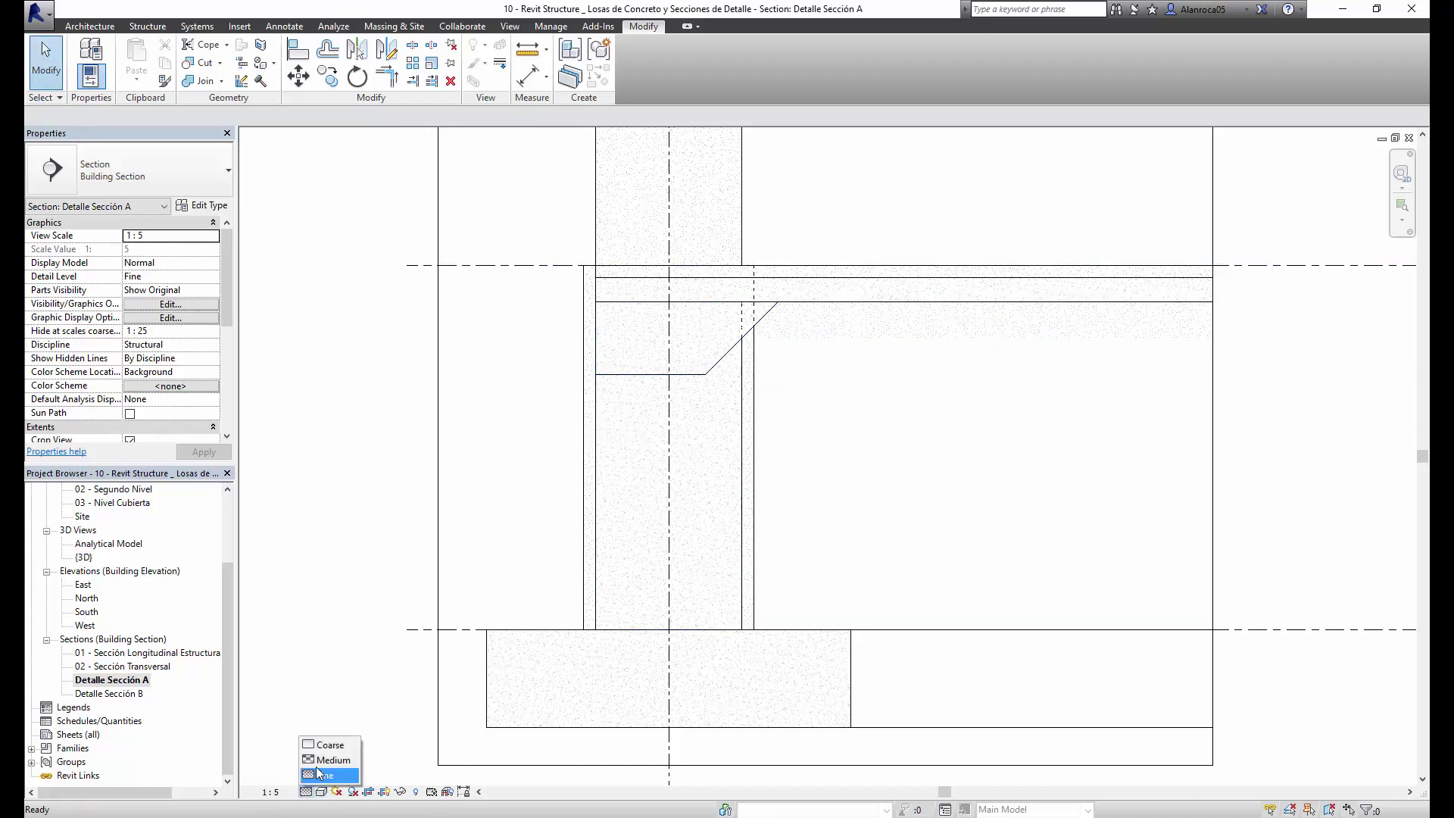
click(328, 762)
click(305, 792)
click(339, 752)
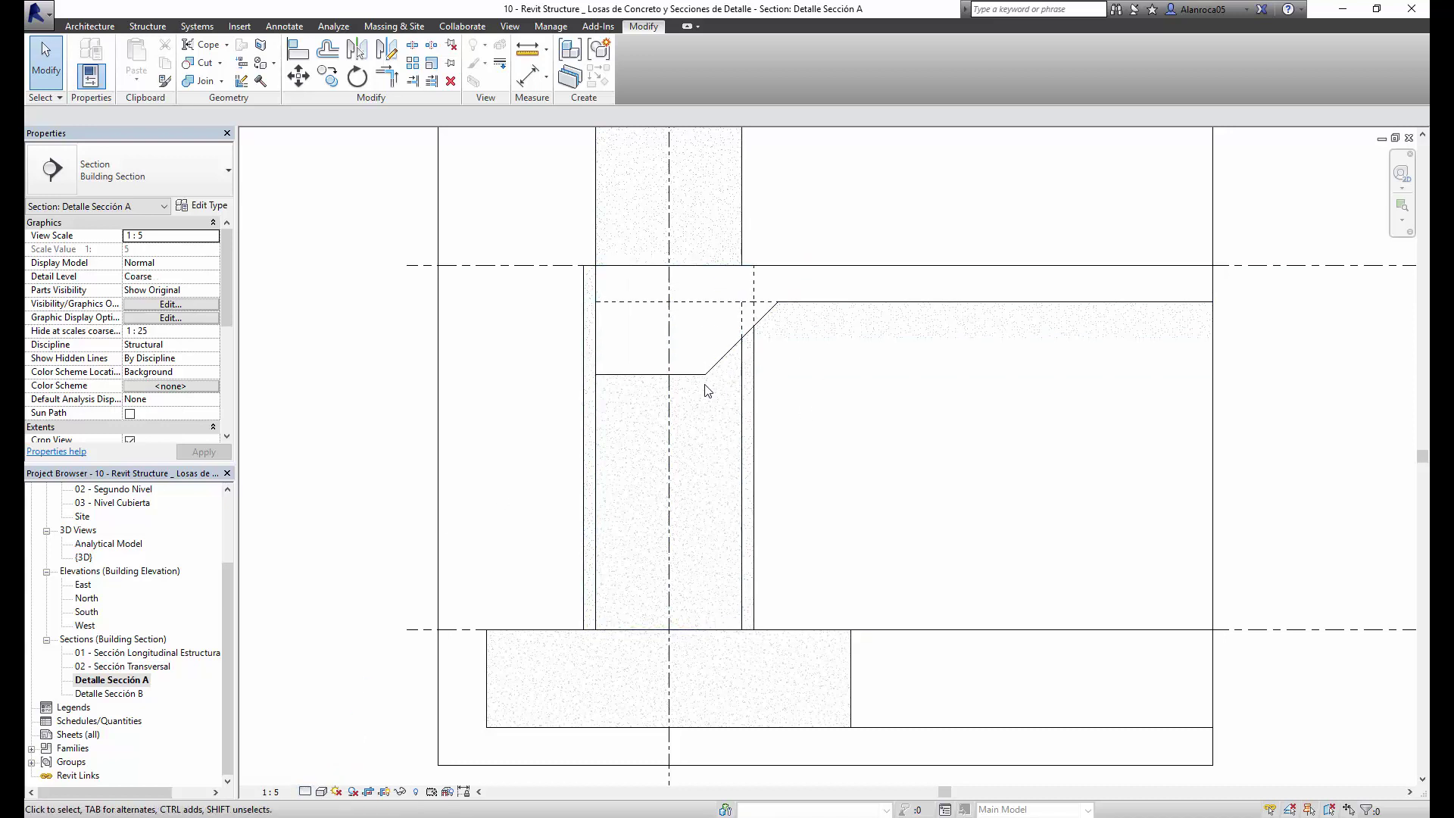
scroll(682, 301, up, 2)
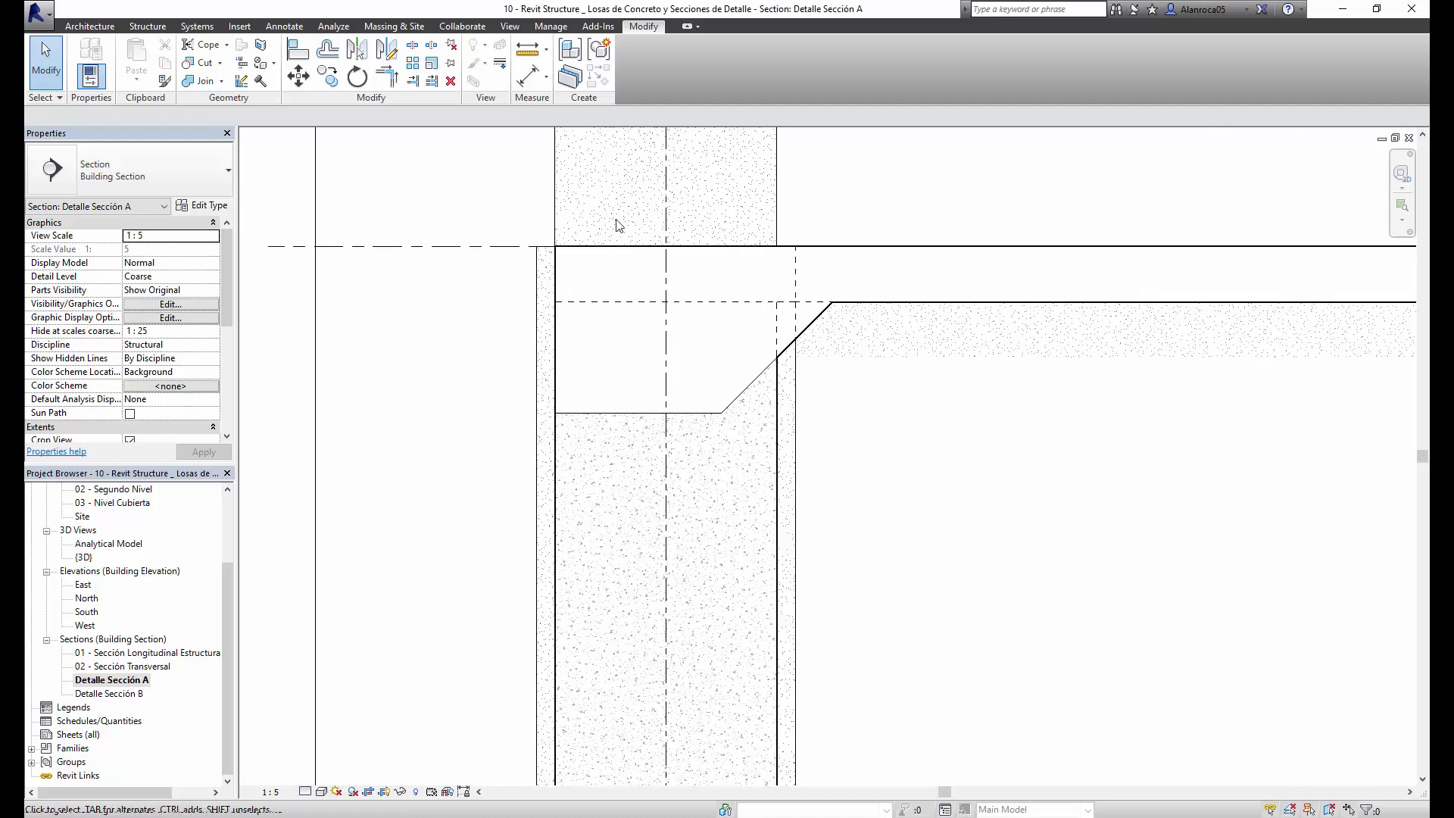
scroll(773, 379, down, 3)
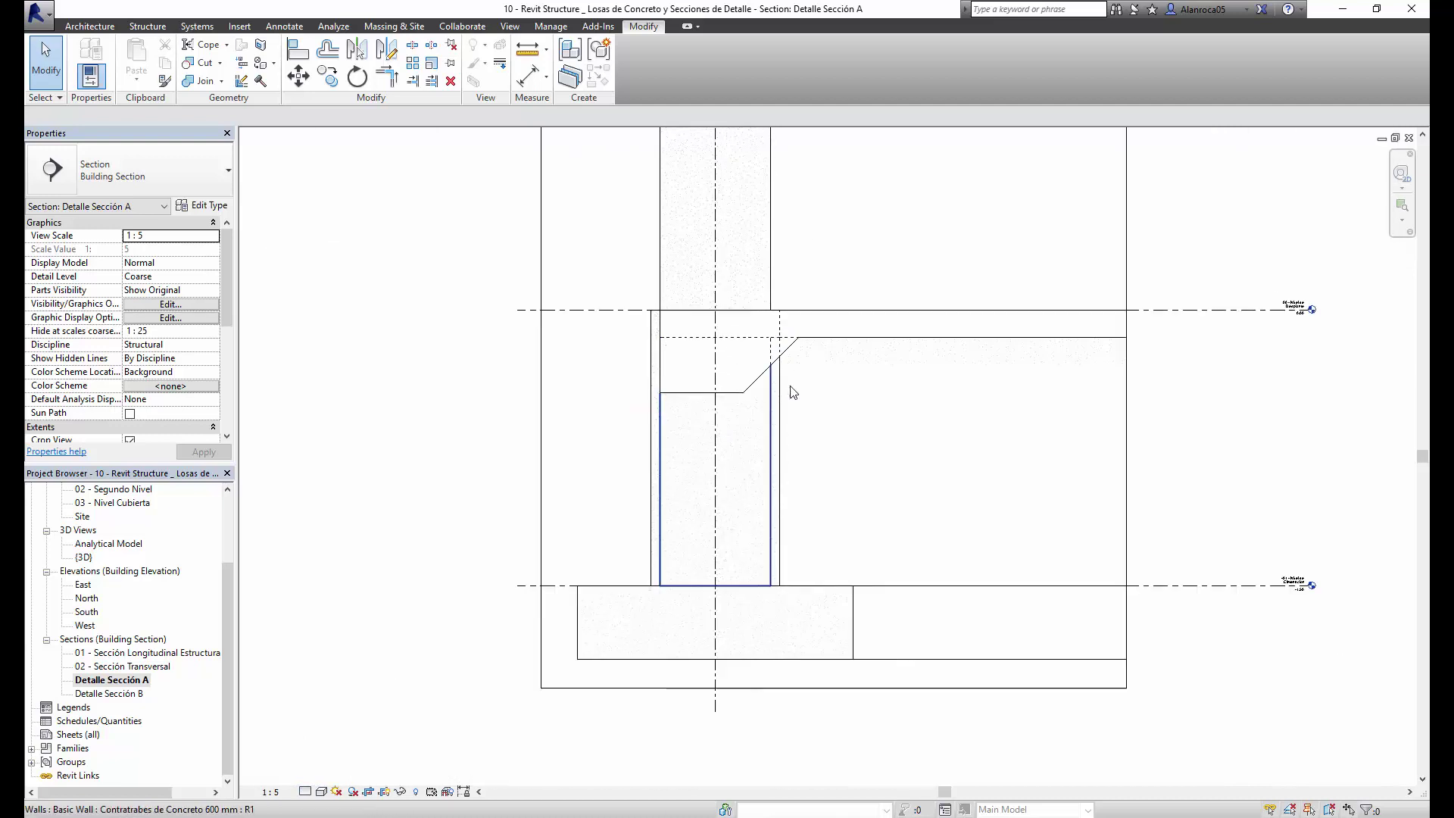
scroll(774, 379, up, 1)
scroll(774, 379, up, 1)
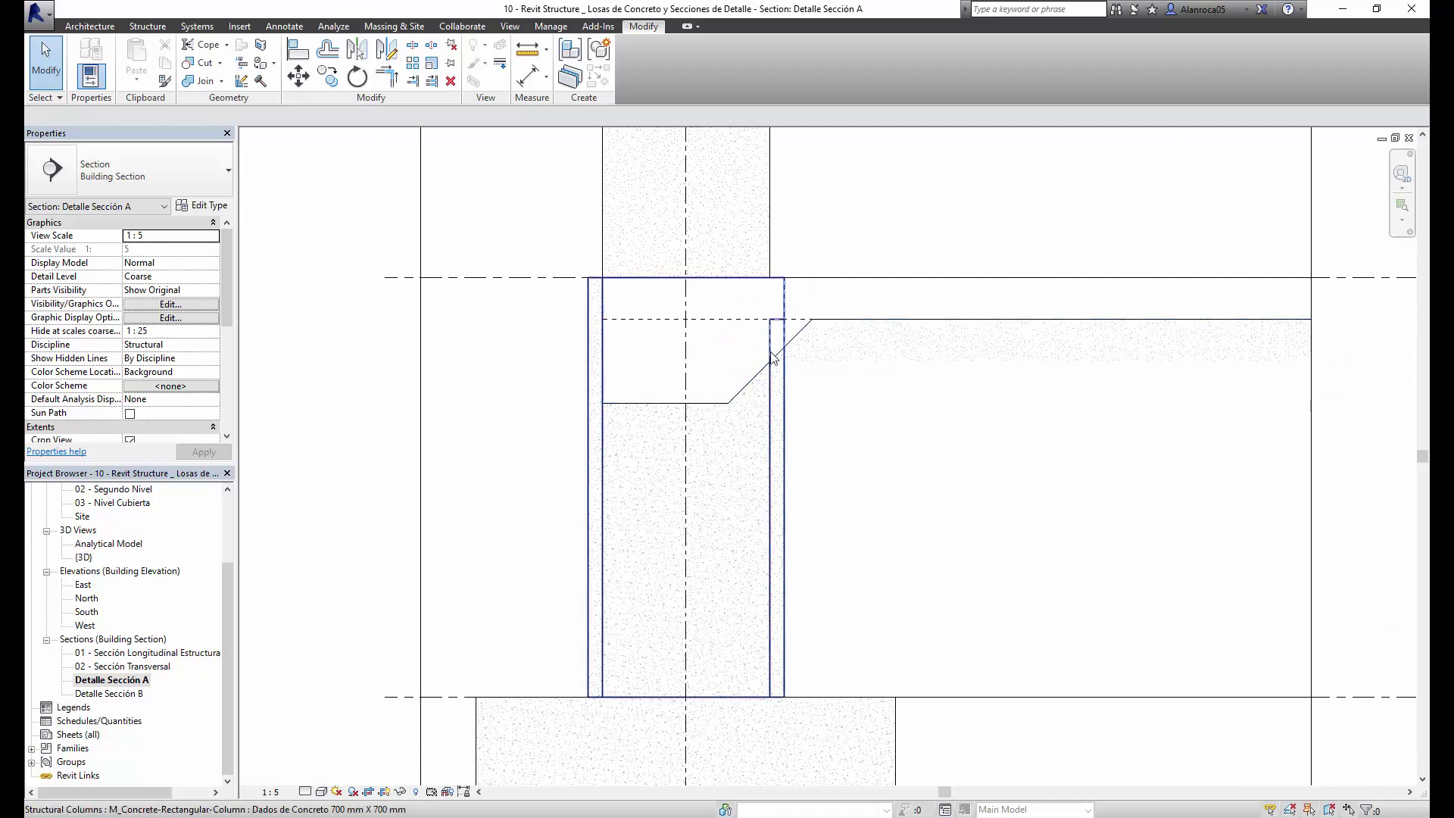
scroll(753, 445, up, 1)
scroll(795, 318, up, 1)
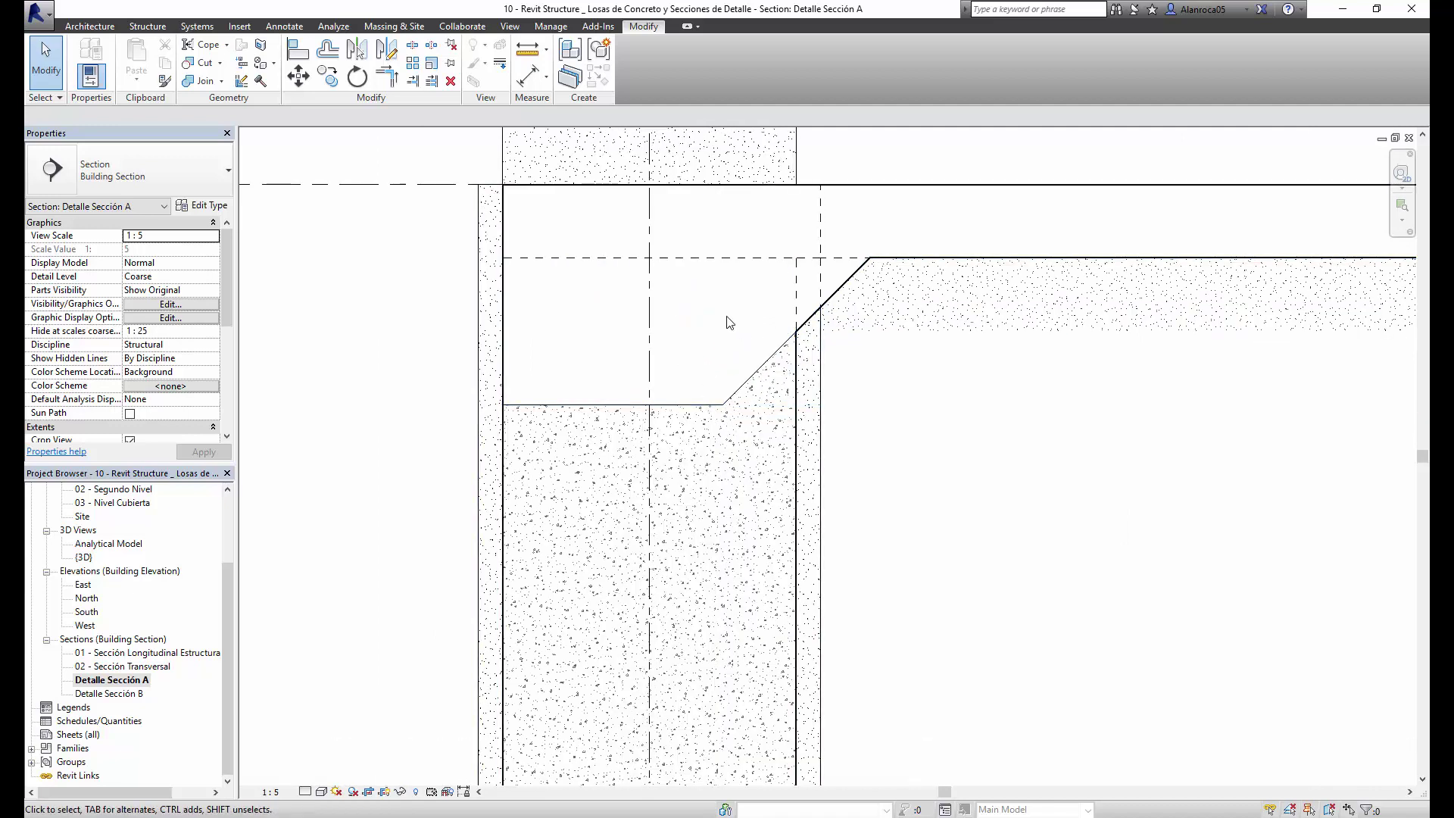
scroll(729, 323, down, 4)
scroll(734, 363, up, 2)
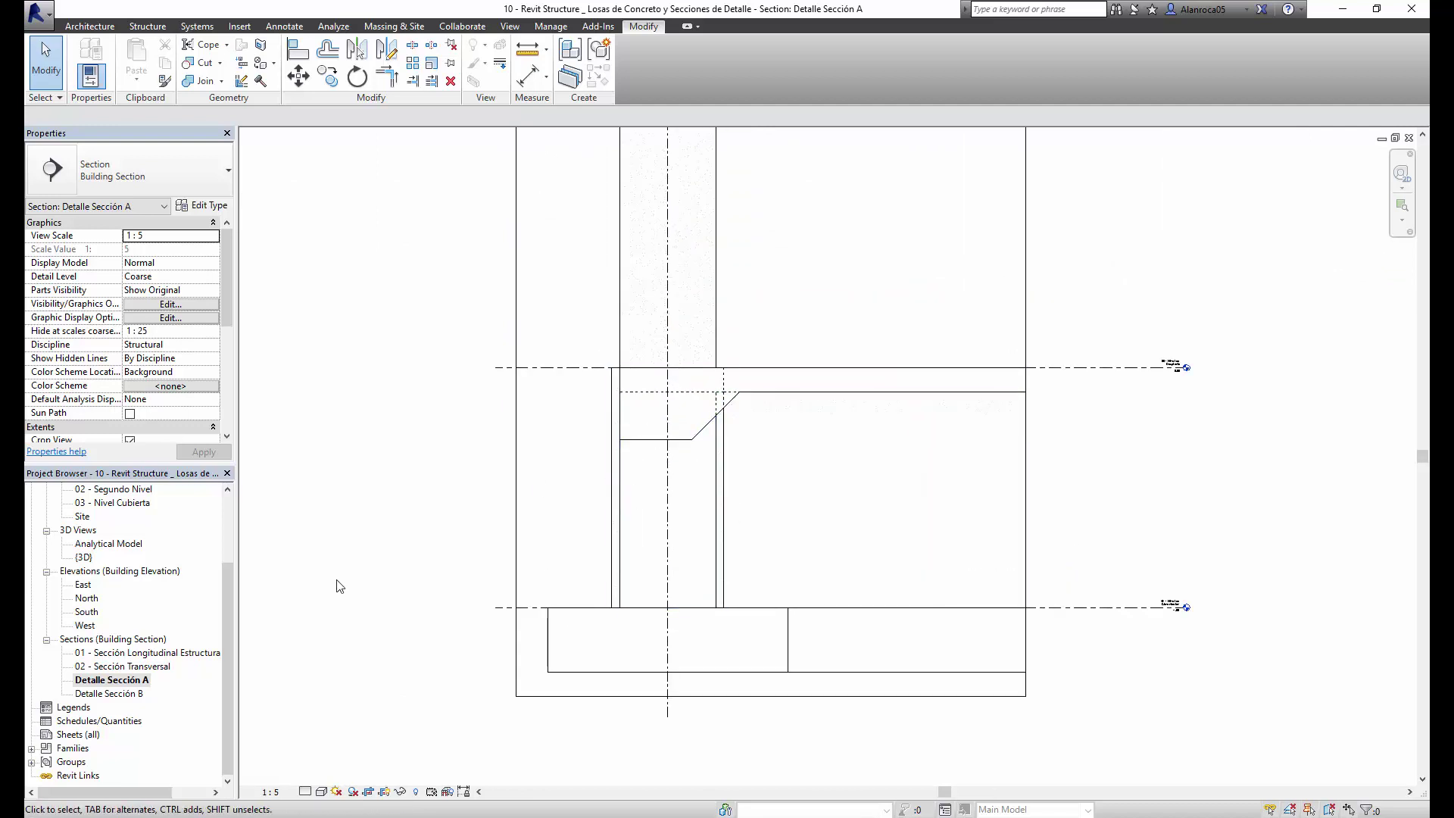
Reopen the {3D} view, zoom out and orbit to an overall view above the building.
double_click(85, 558)
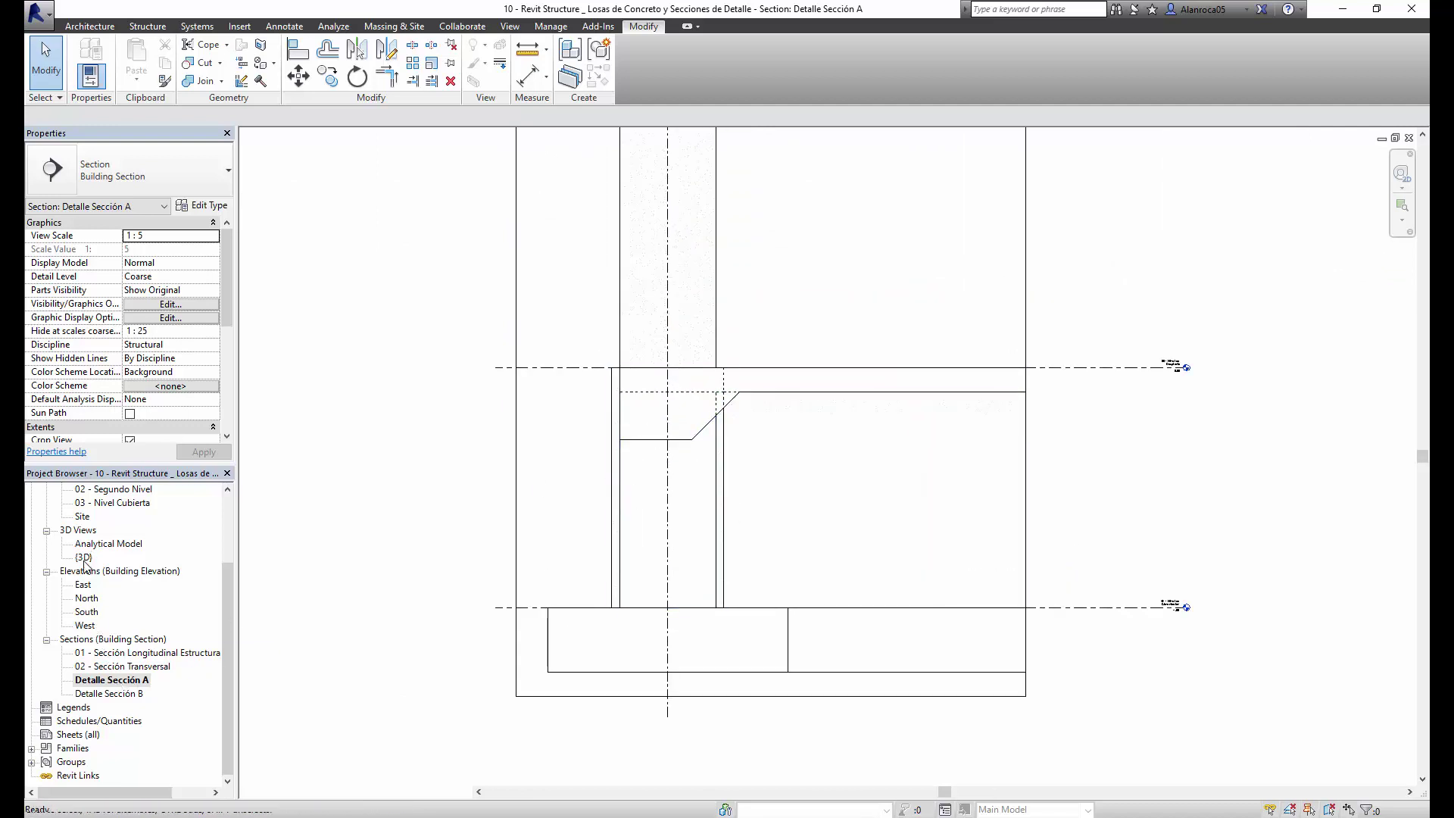
scroll(726, 485, down, 2)
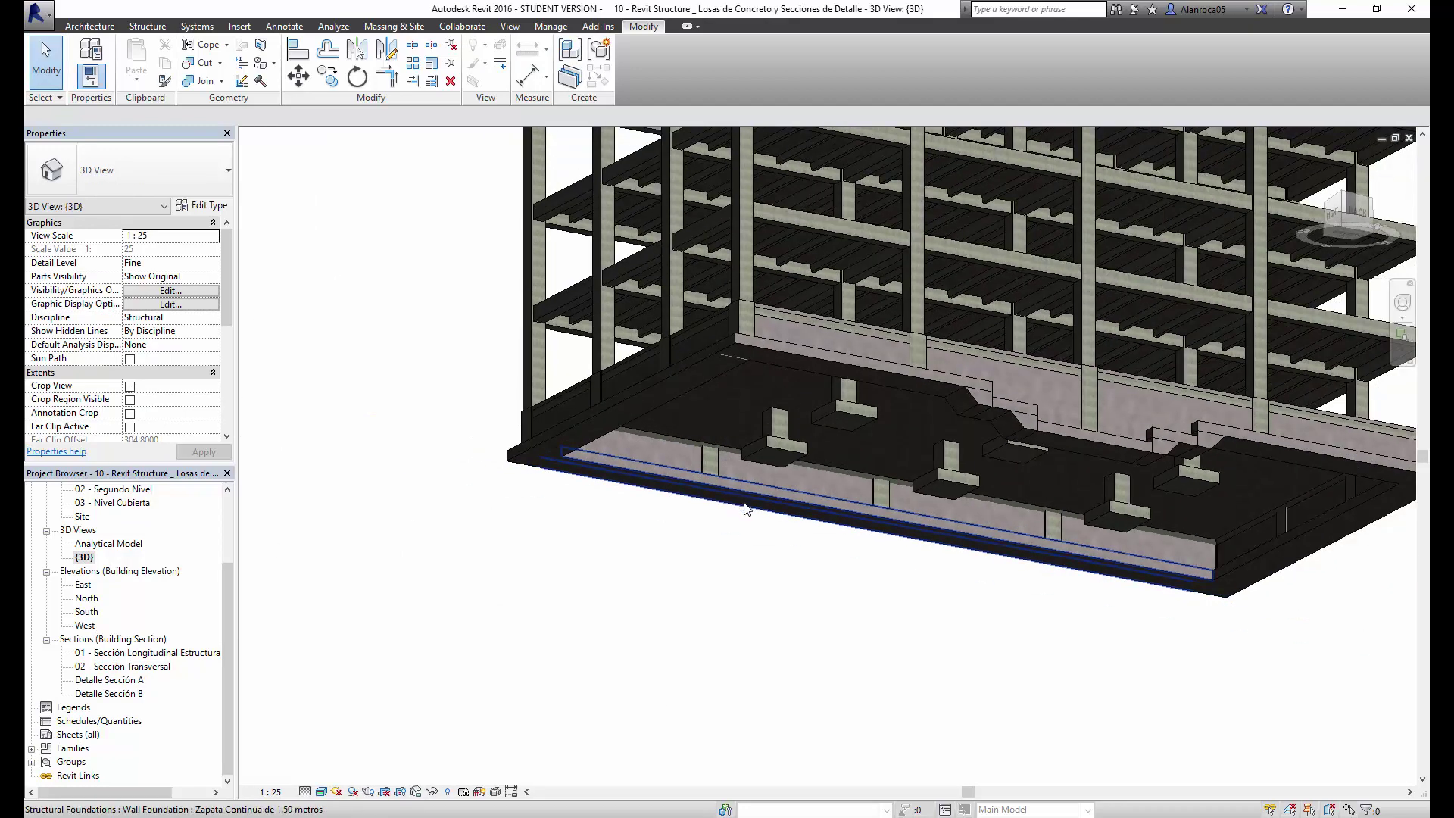
scroll(782, 388, down, 4)
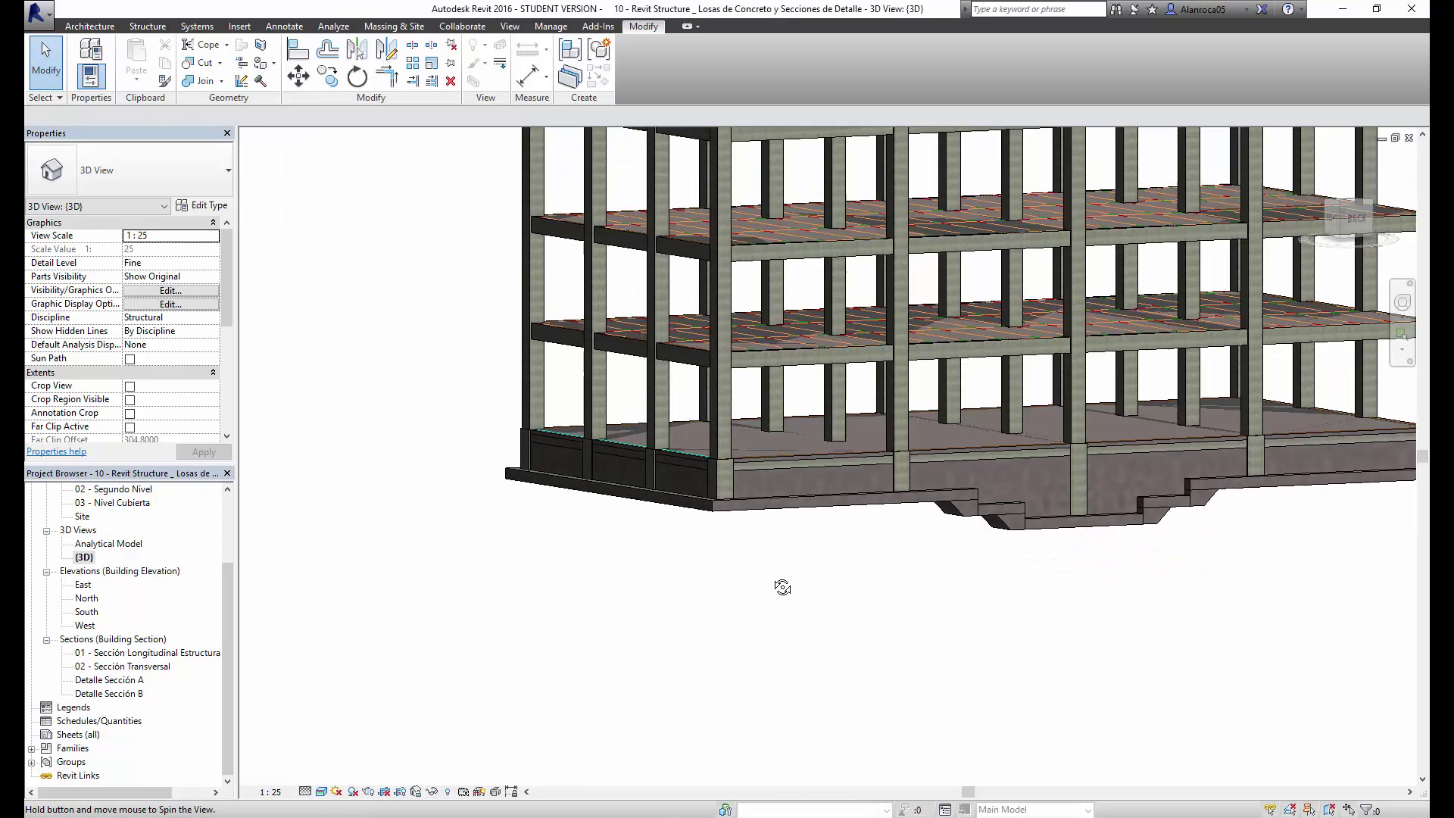
mouse_move(787, 599)
shift+middle_down()
mouse_move(864, 514)
mouse_move(831, 551)
shift+middle_up()
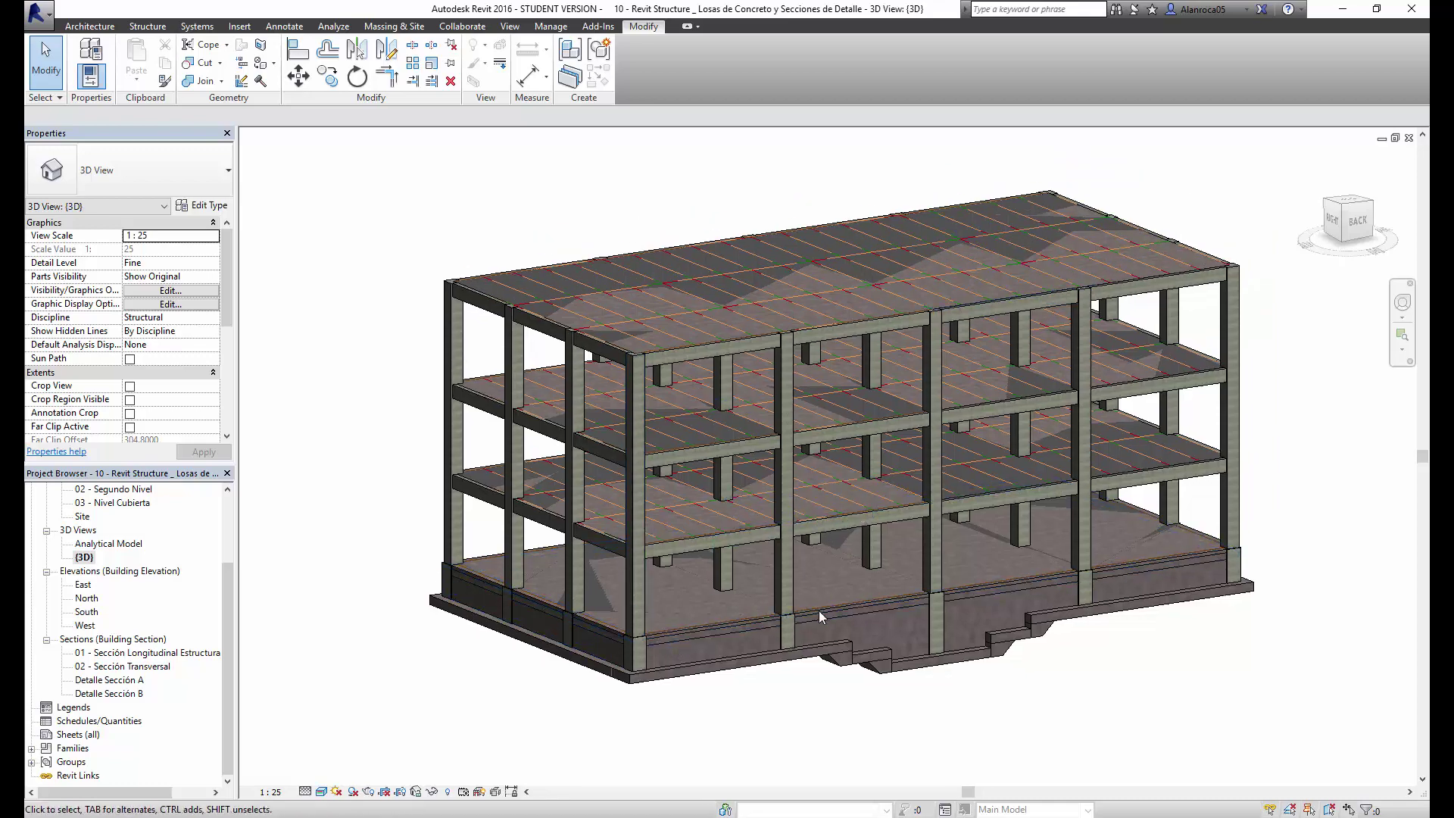
mouse_move(733, 476)
shift+middle_down()
mouse_move(747, 527)
mouse_move(758, 492)
shift+middle_up()
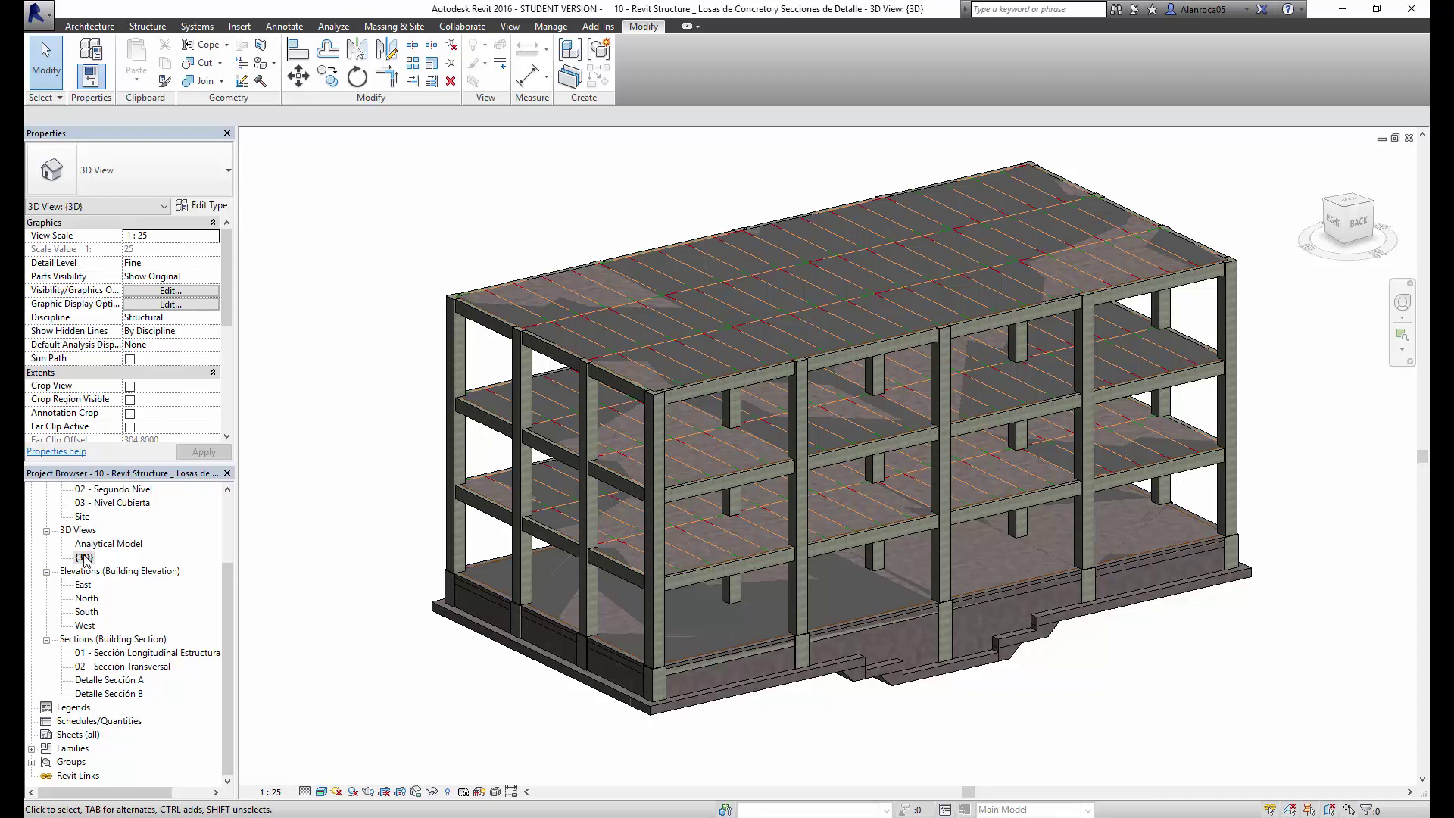
Open the duplicated {3D} Copy 1 view and adjust its framing.
right_click(84, 559)
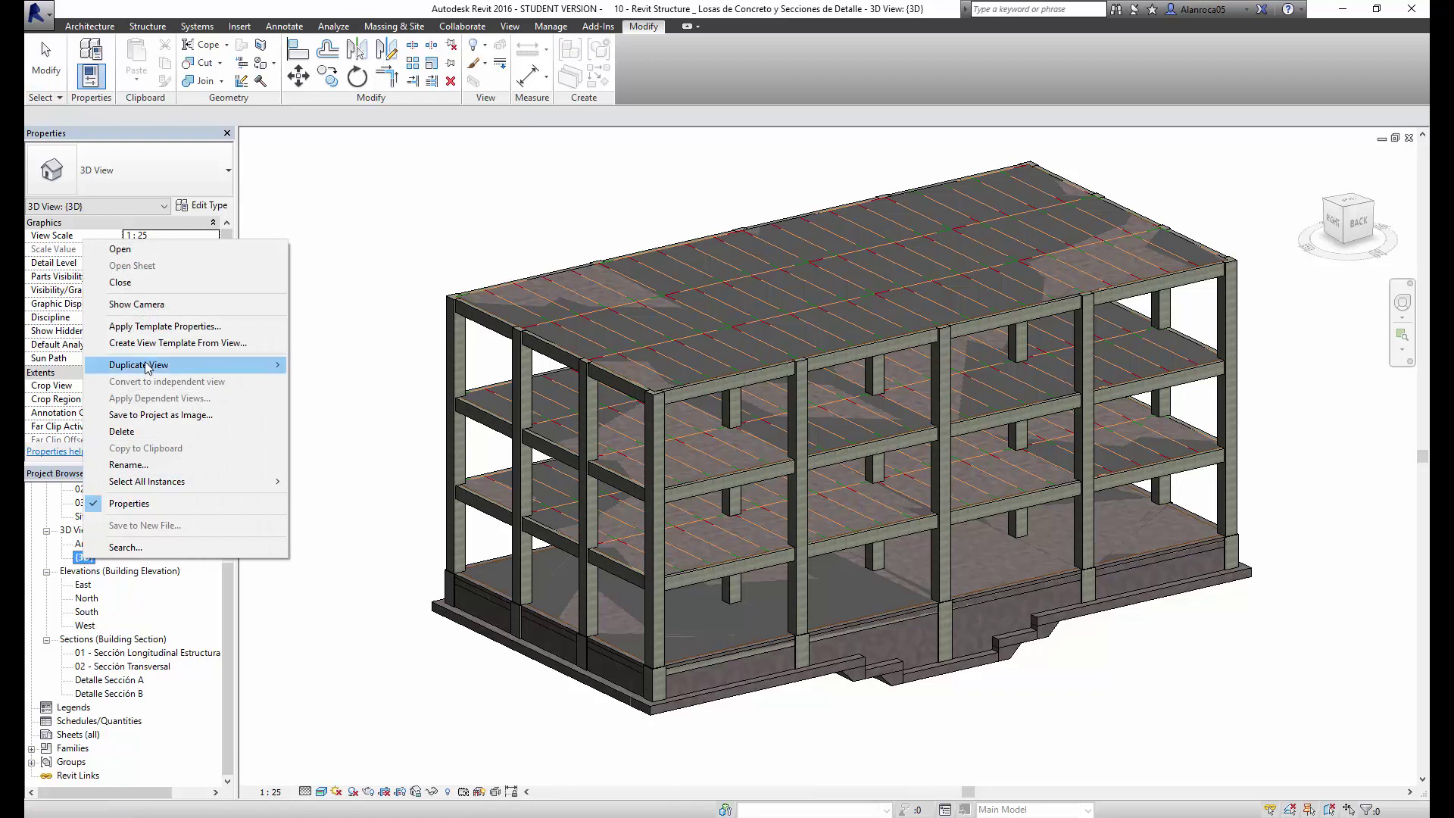
mouse_move(139, 365)
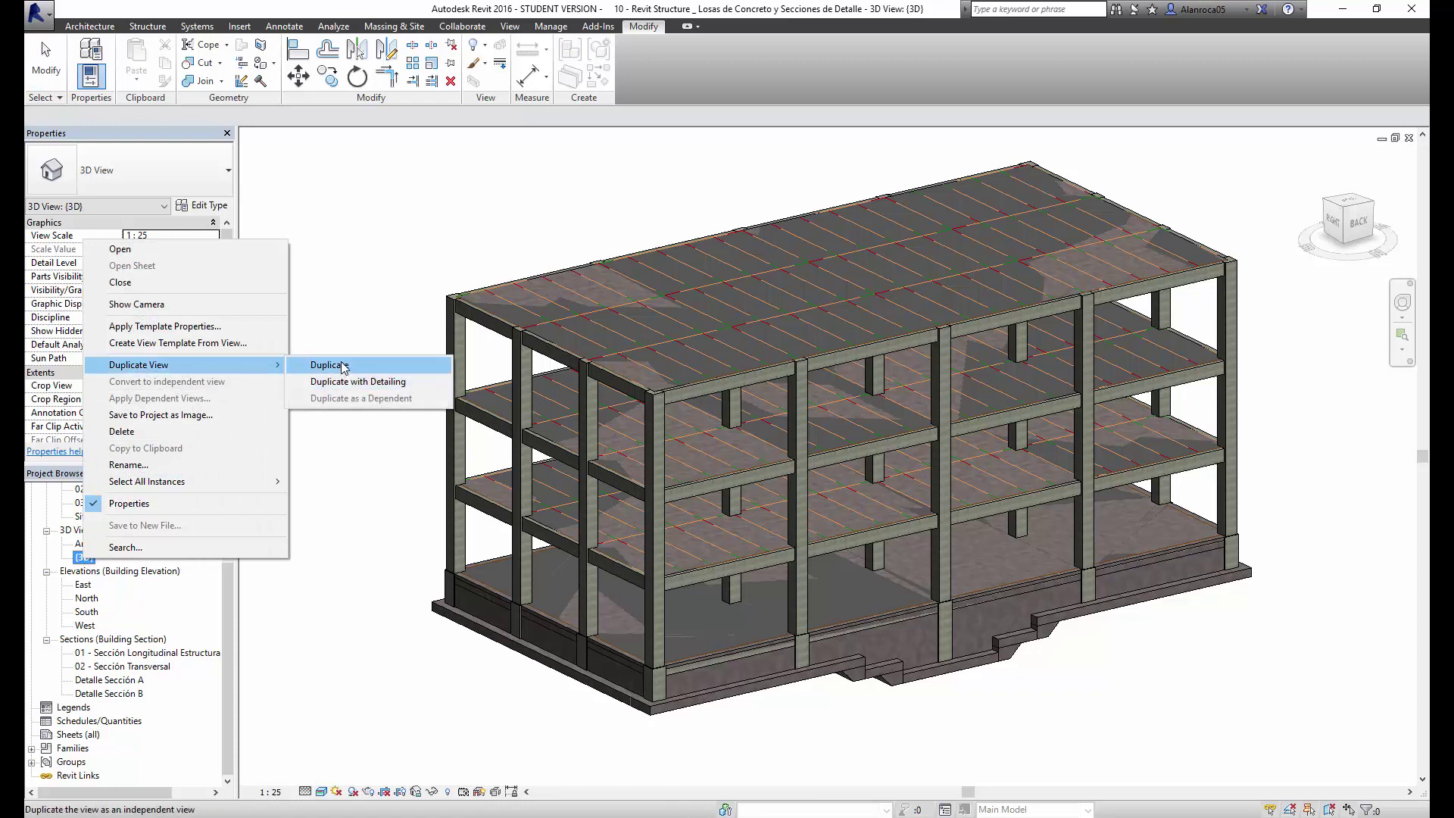
click(338, 366)
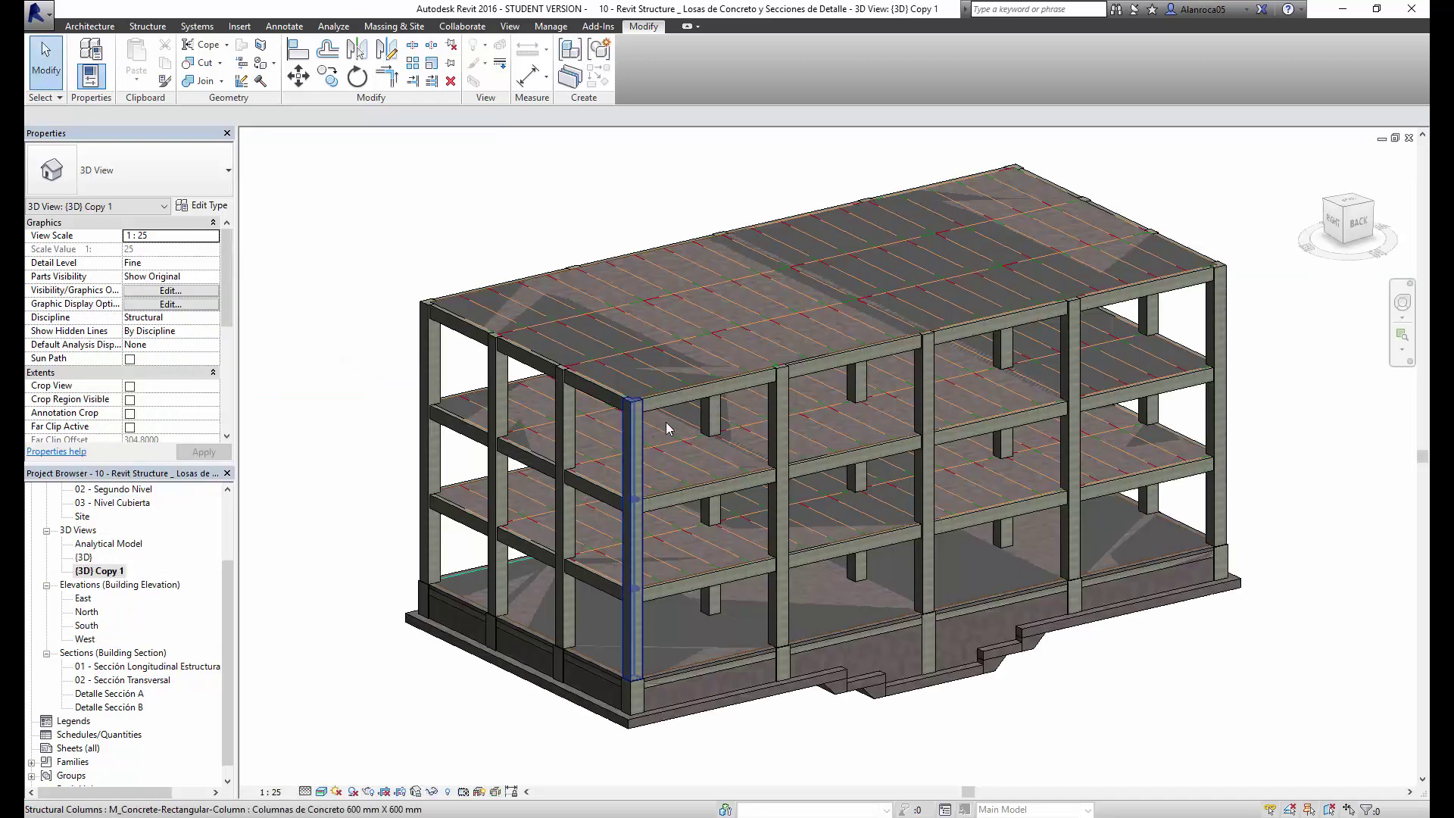
middle_drag(801, 470, 812, 467)
scroll(941, 399, down, 2)
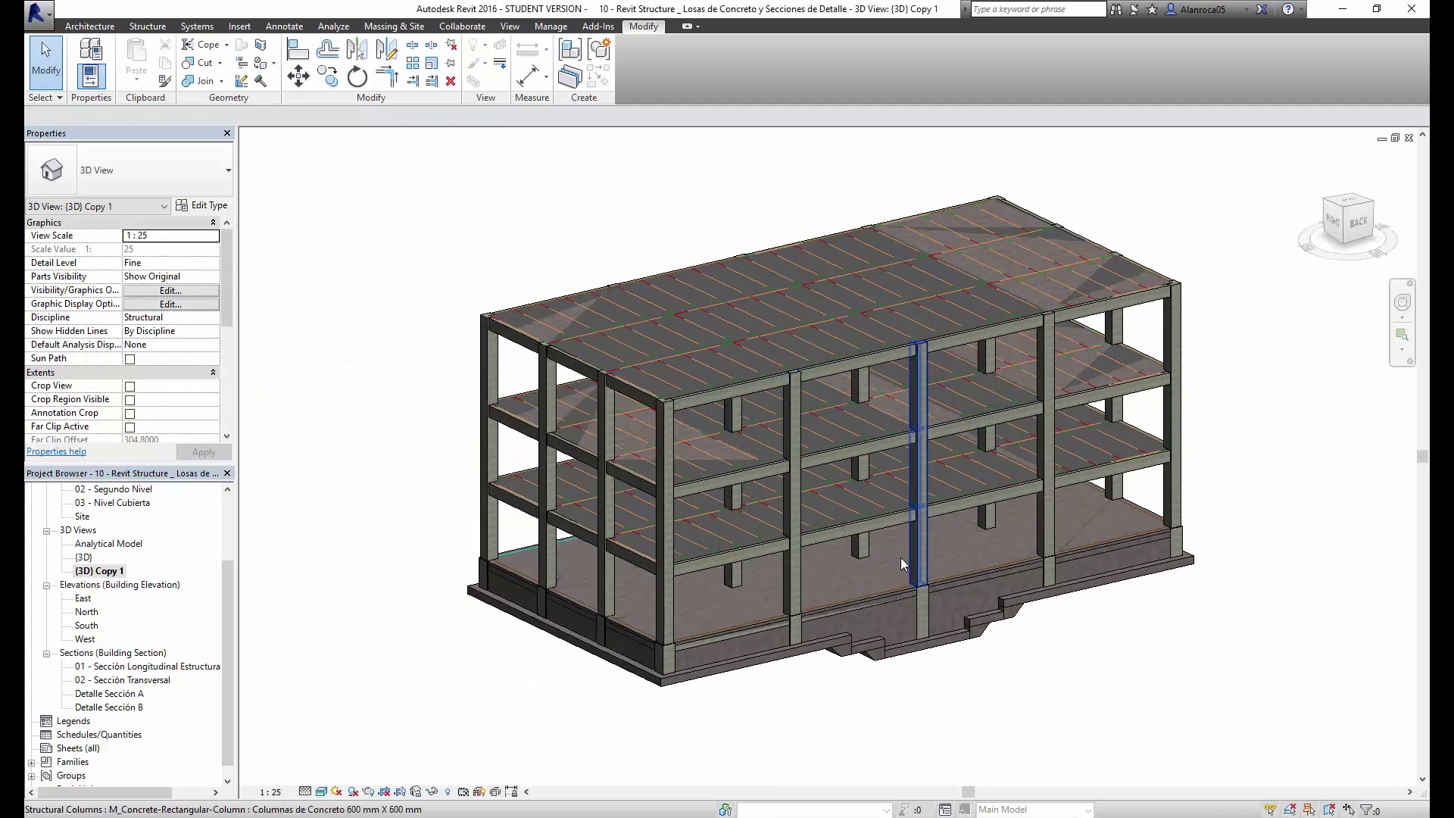
Rename the copied 3D view to 'Sección 3D'.
right_click(100, 574)
click(144, 478)
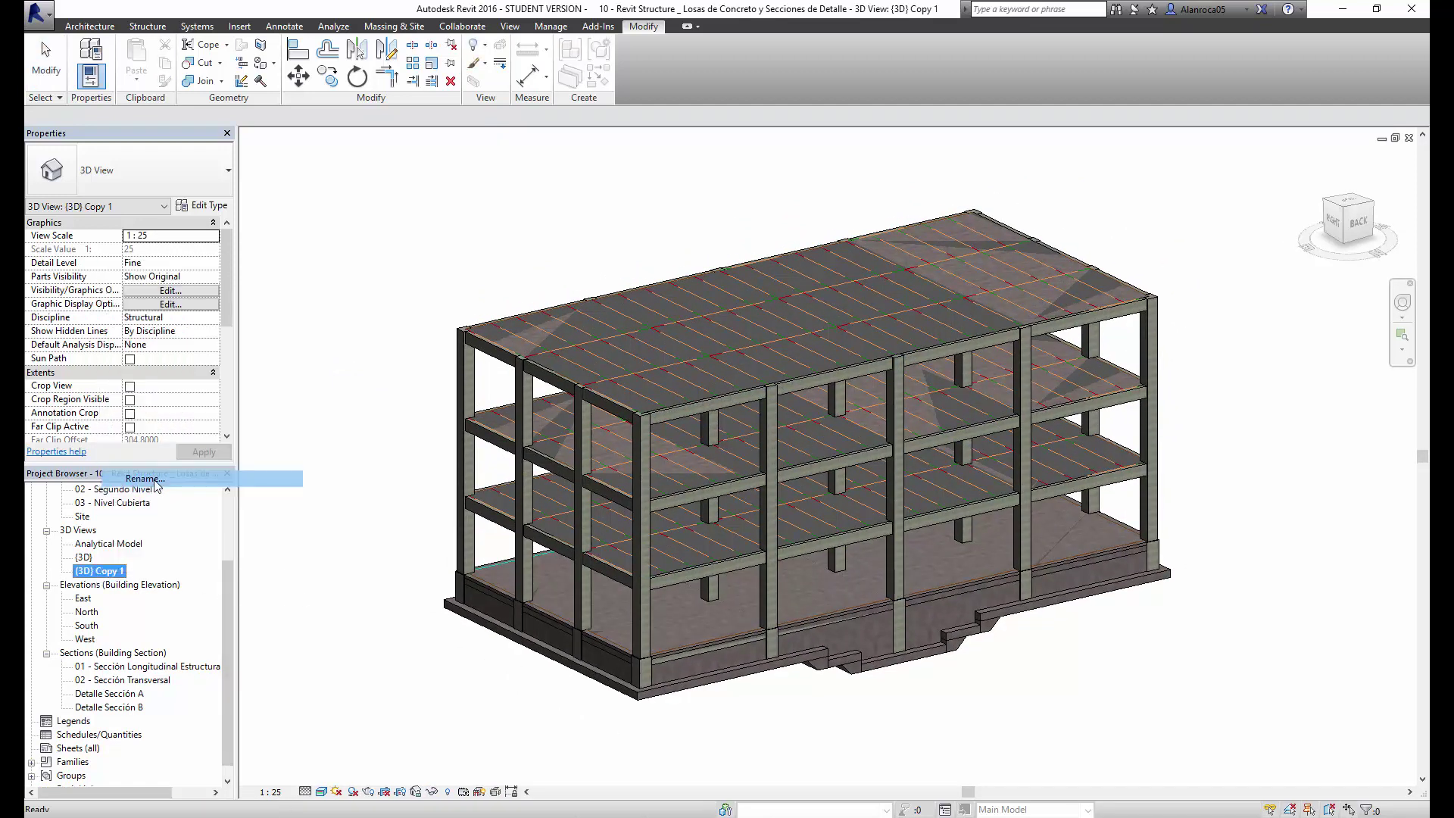
text(Sección 3D)
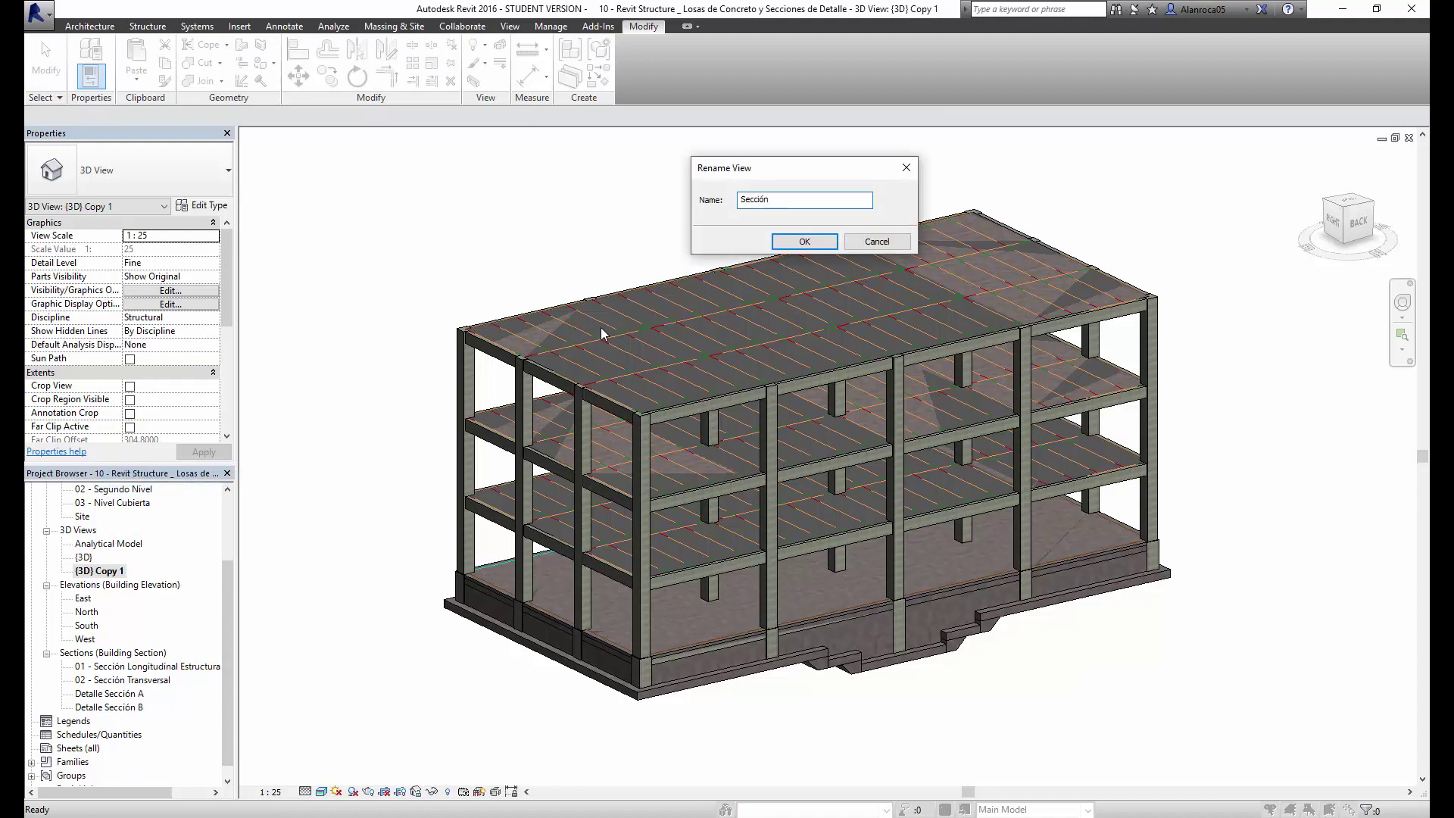
click(805, 241)
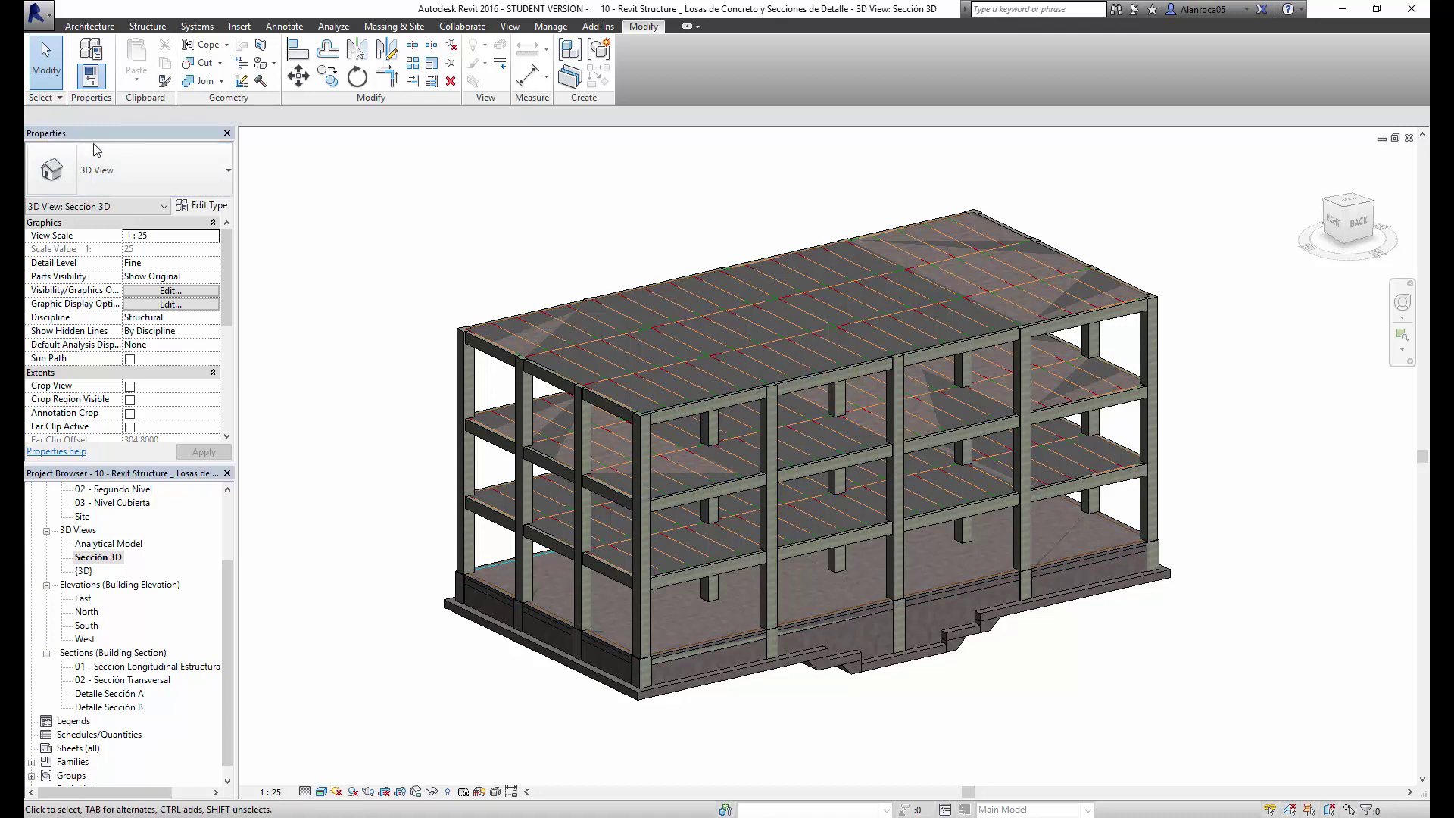
Enable the Section Box property for the Sección 3D view.
drag(230, 261, 227, 302)
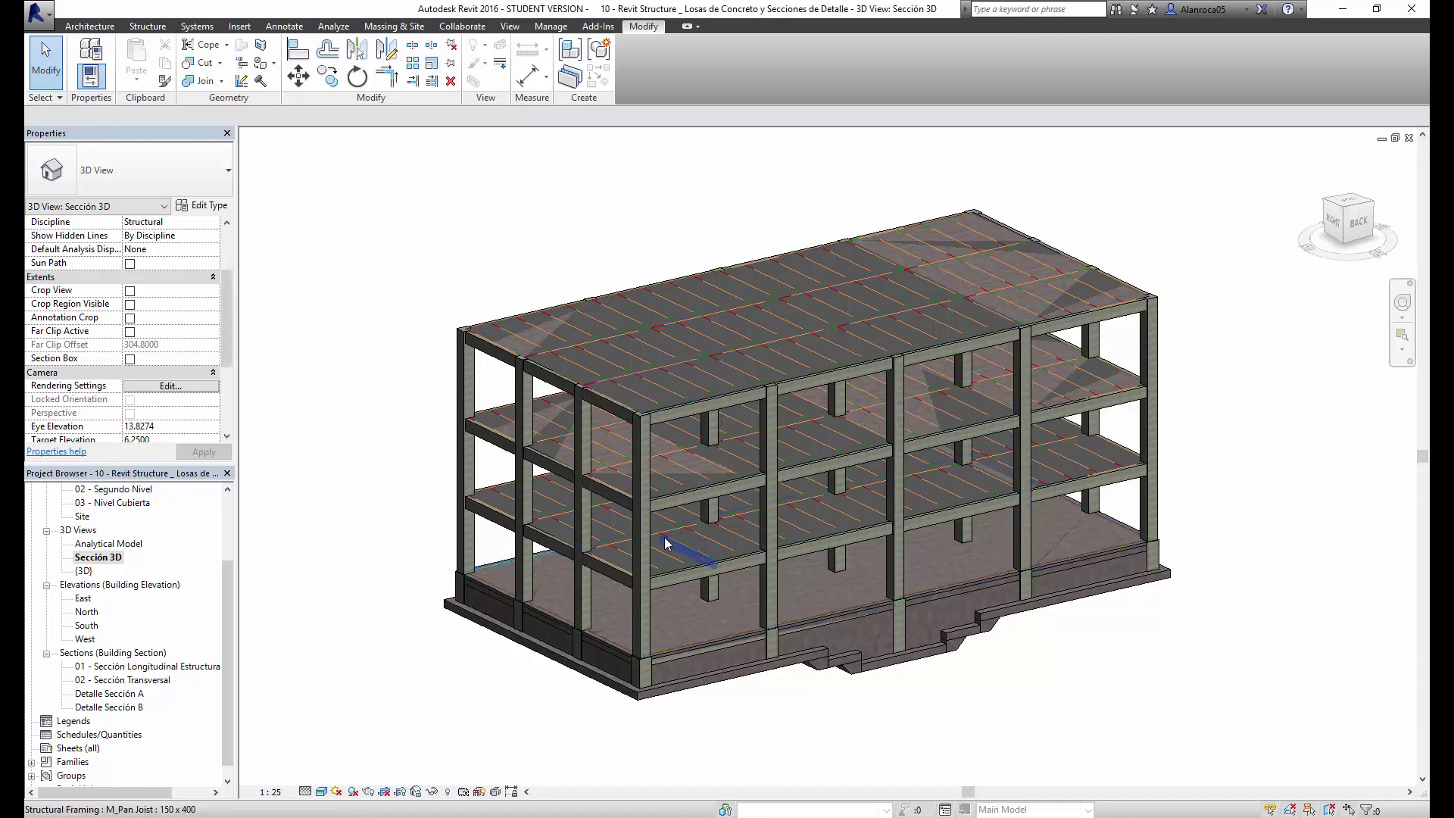
click(129, 359)
shift+middle_drag(617, 325, 1186, 286)
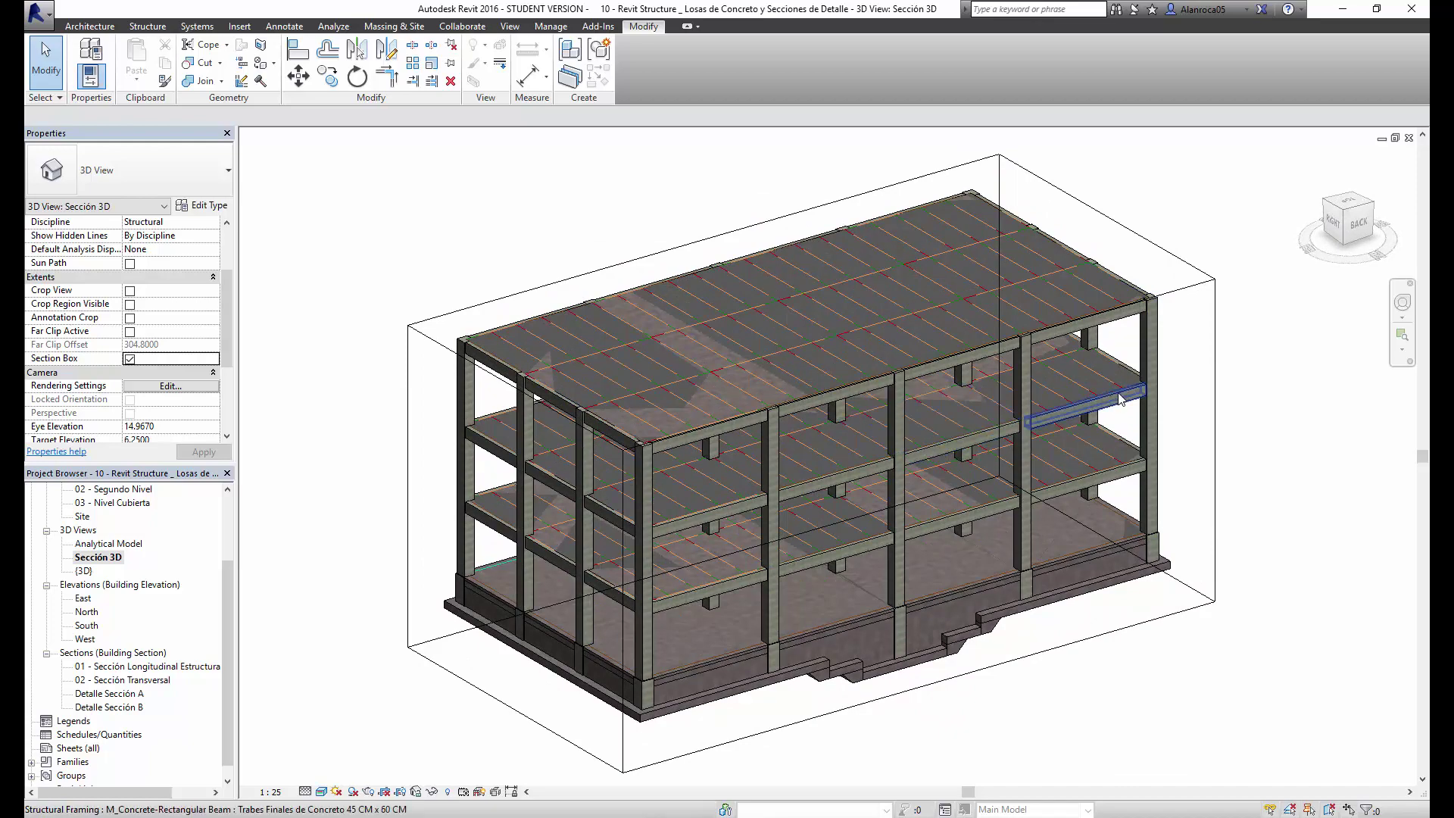
Drag one section box face inward to cut the building to a thin slice.
click(1182, 293)
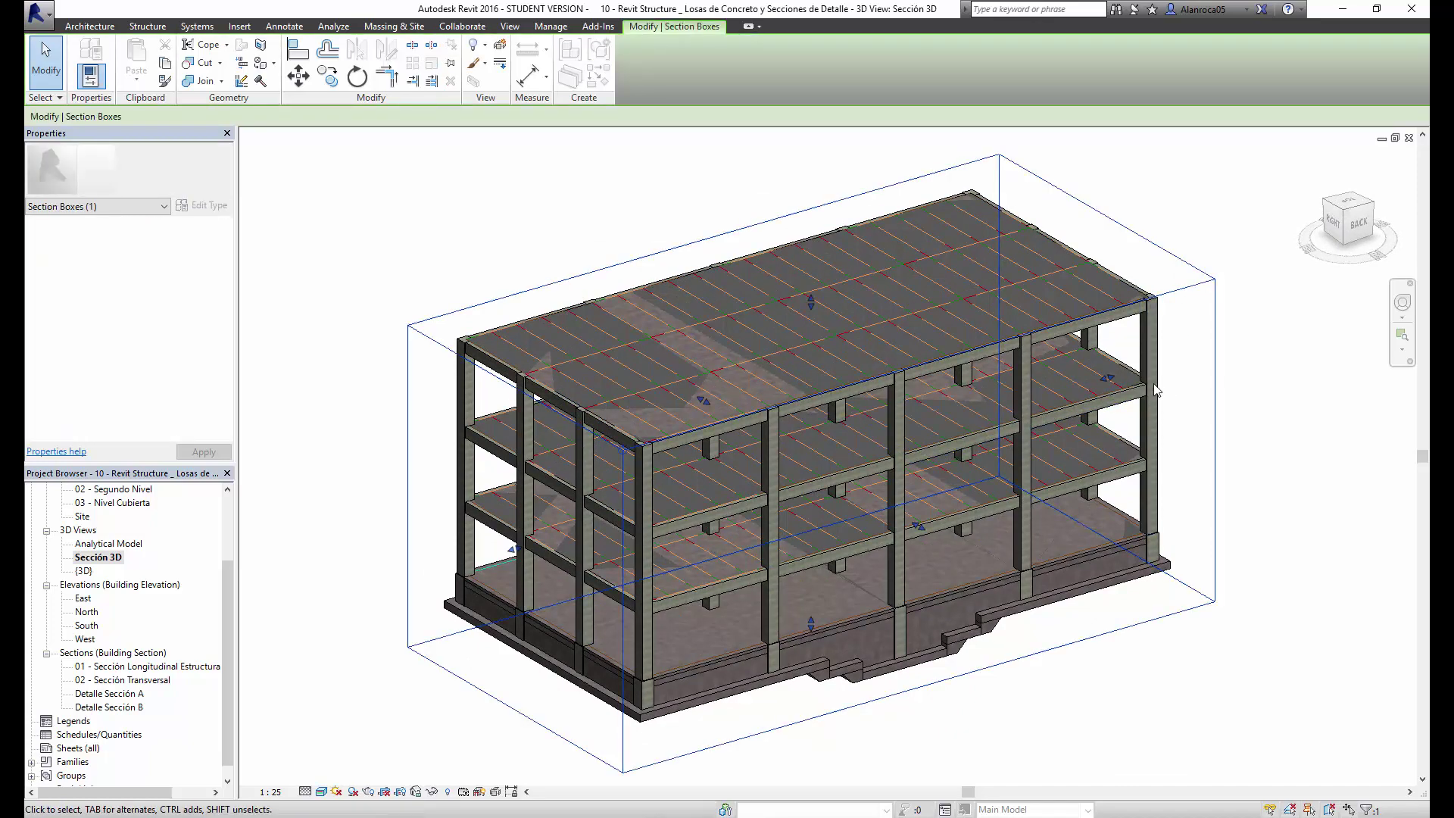
shift+middle_drag(882, 497, 1010, 505)
shift+middle_drag(953, 534, 970, 518)
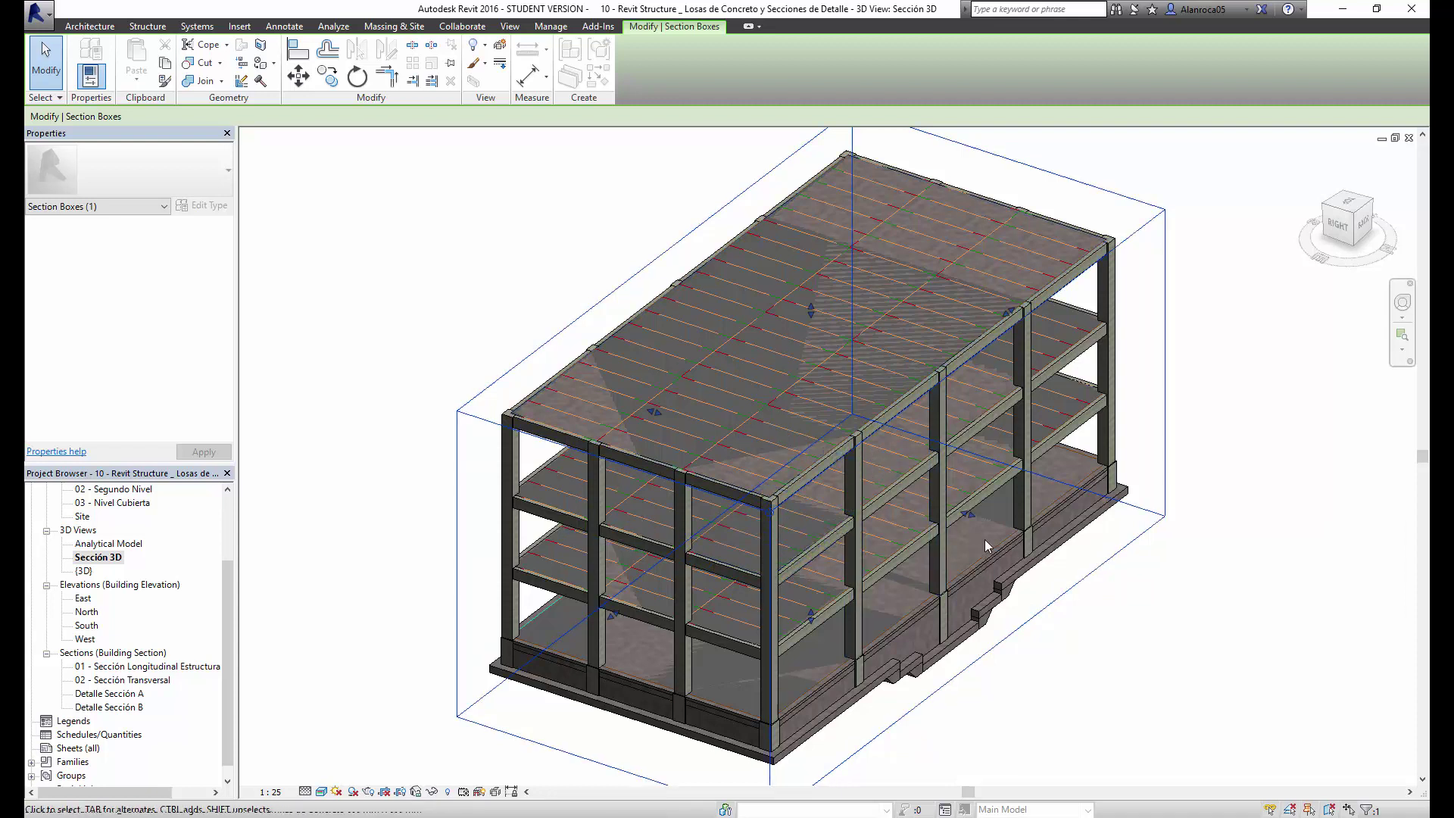
drag(968, 515, 793, 447)
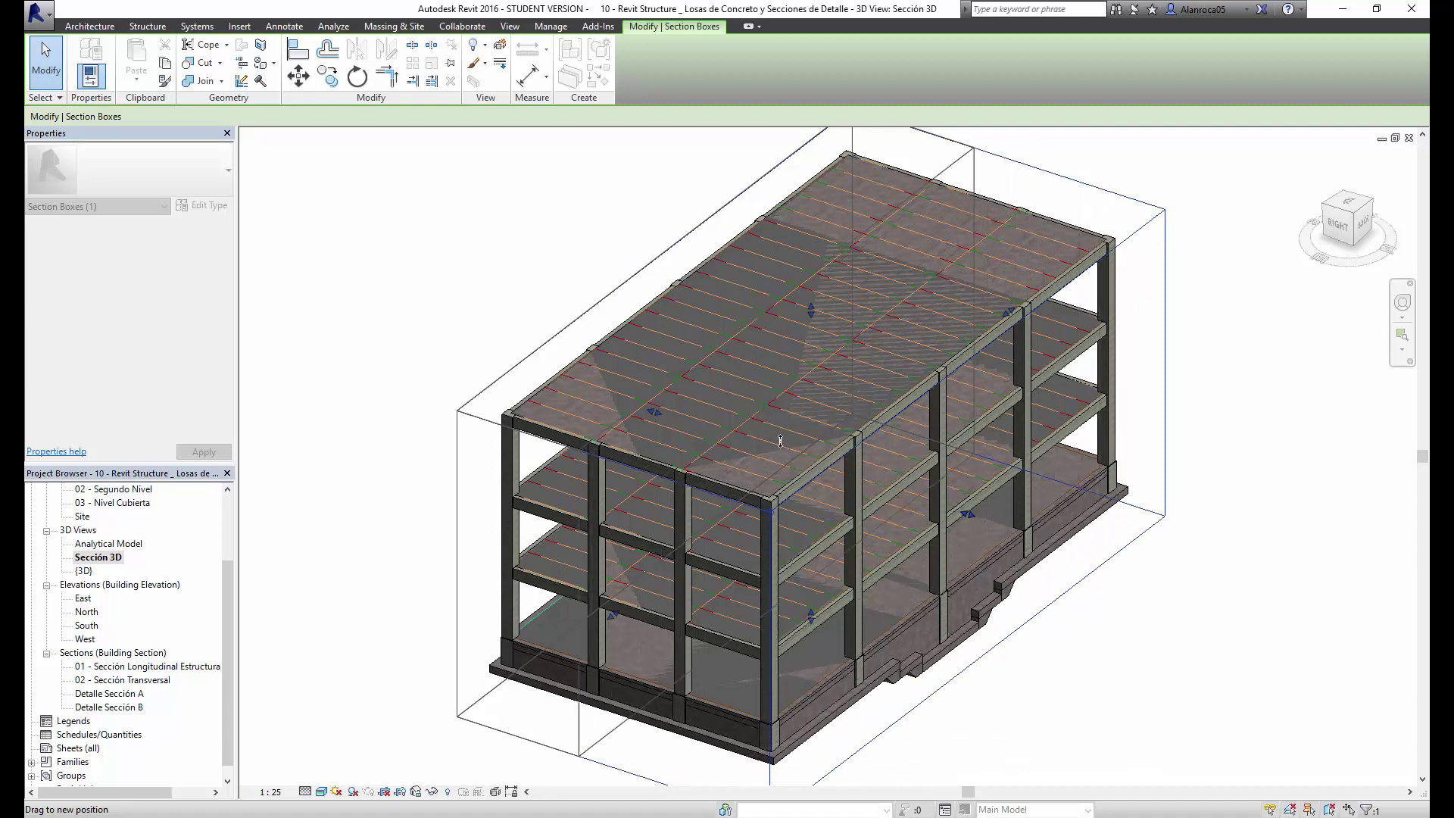
drag(793, 447, 784, 454)
mouse_move(712, 677)
shift+middle_down()
mouse_move(714, 594)
mouse_move(584, 694)
shift+middle_up()
click(584, 694)
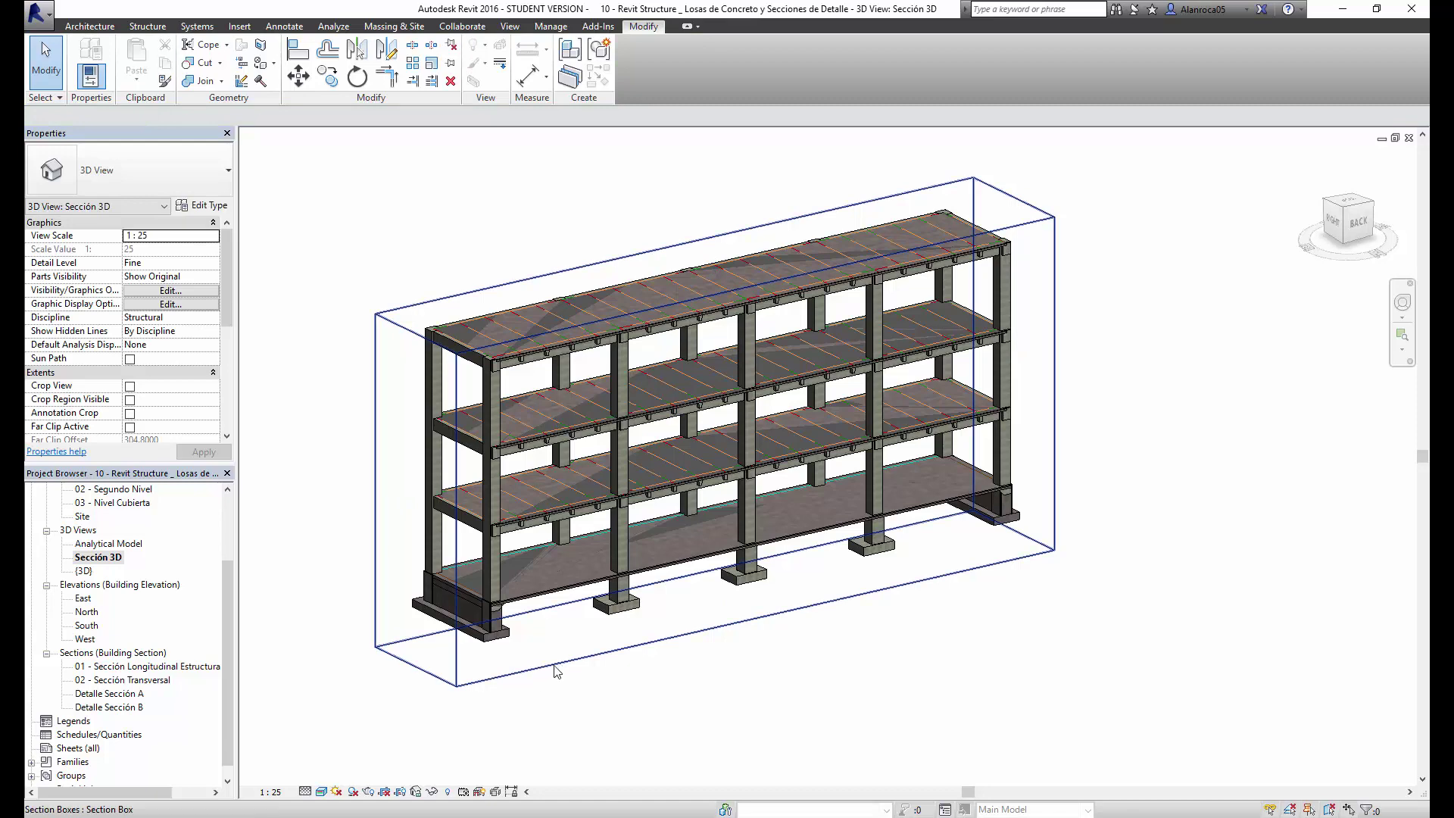
Zoom in on the slab edge at the corner footing.
scroll(493, 679, up, 2)
scroll(480, 653, up, 3)
scroll(493, 573, up, 2)
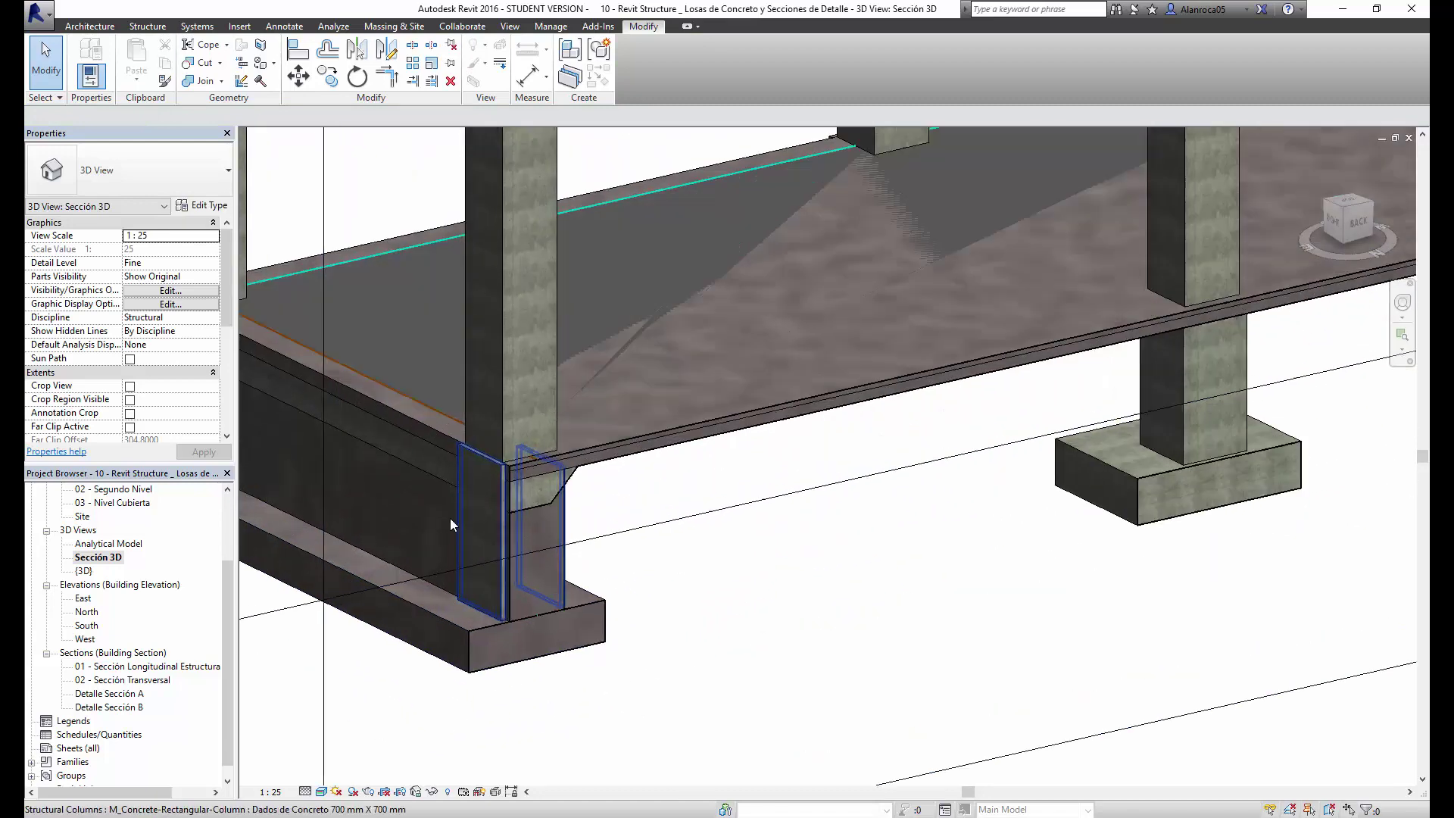
scroll(450, 518, up, 2)
scroll(530, 564, up, 2)
mouse_move(546, 568)
middle_down()
mouse_move(561, 523)
mouse_move(633, 545)
middle_up()
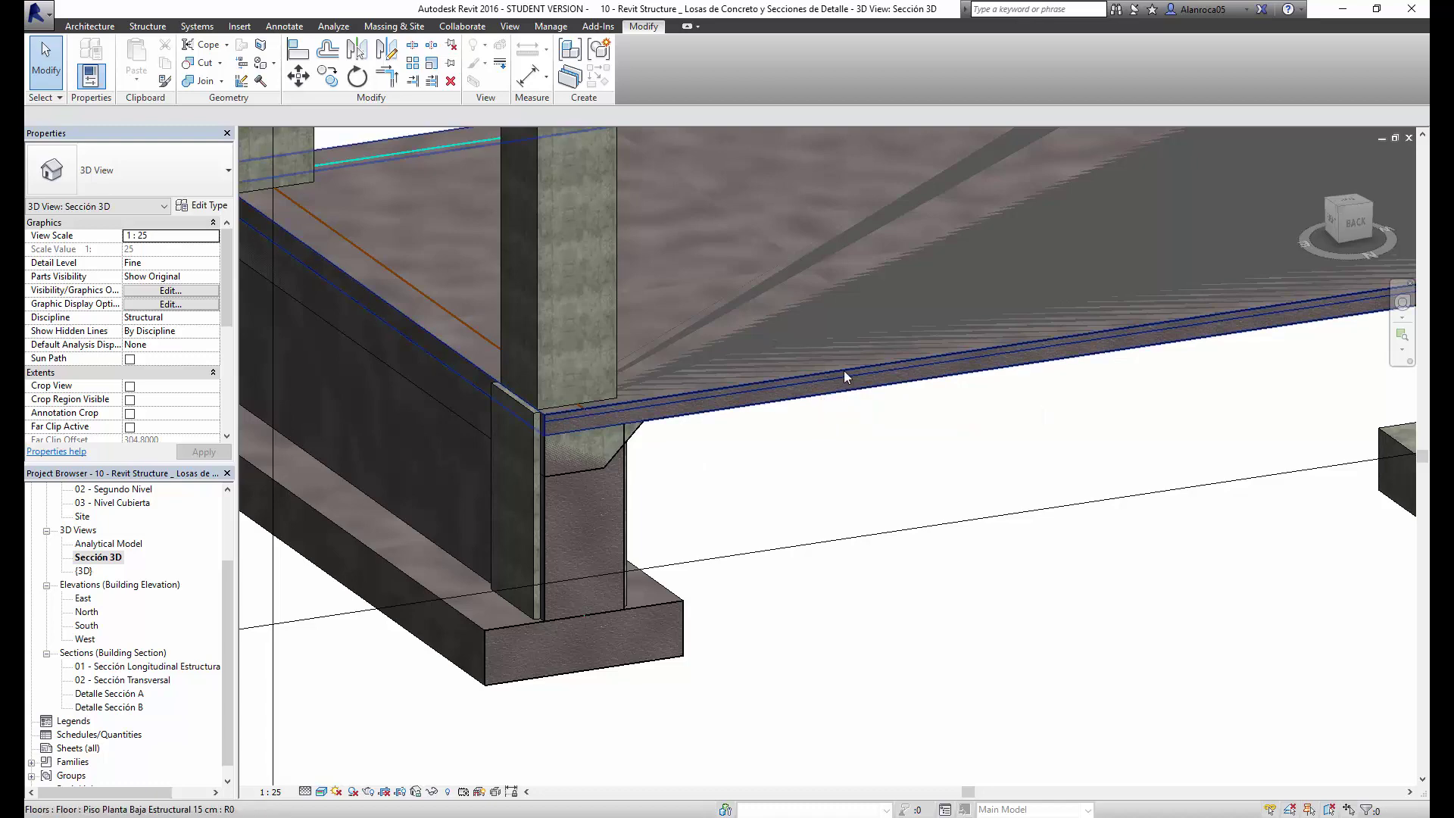
scroll(844, 370, down, 3)
scroll(781, 524, up, 1)
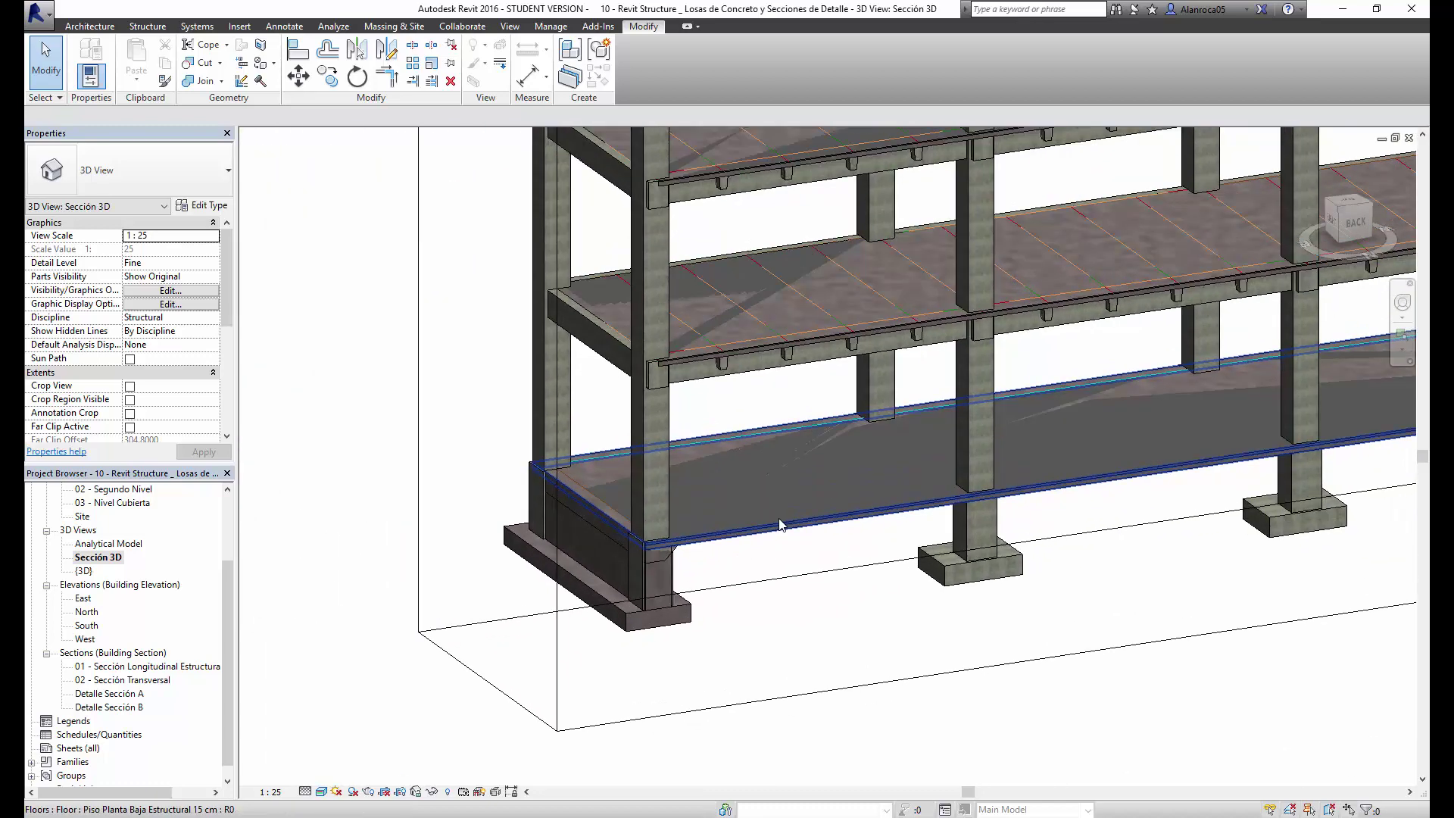
Set the Sección 3D detail level to Medium and zoom to fit the structure.
click(305, 792)
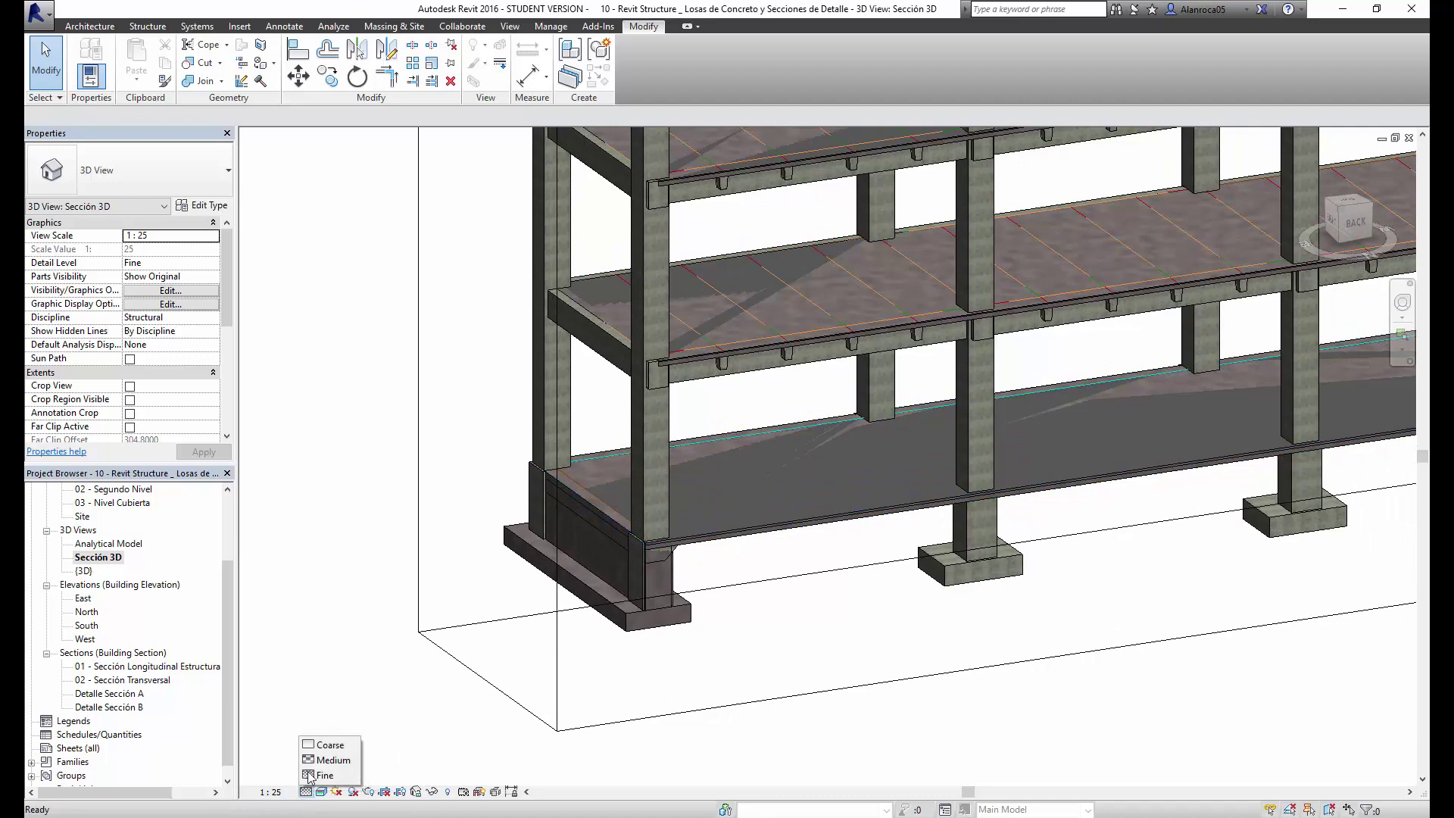
click(334, 760)
scroll(575, 606, up, 2)
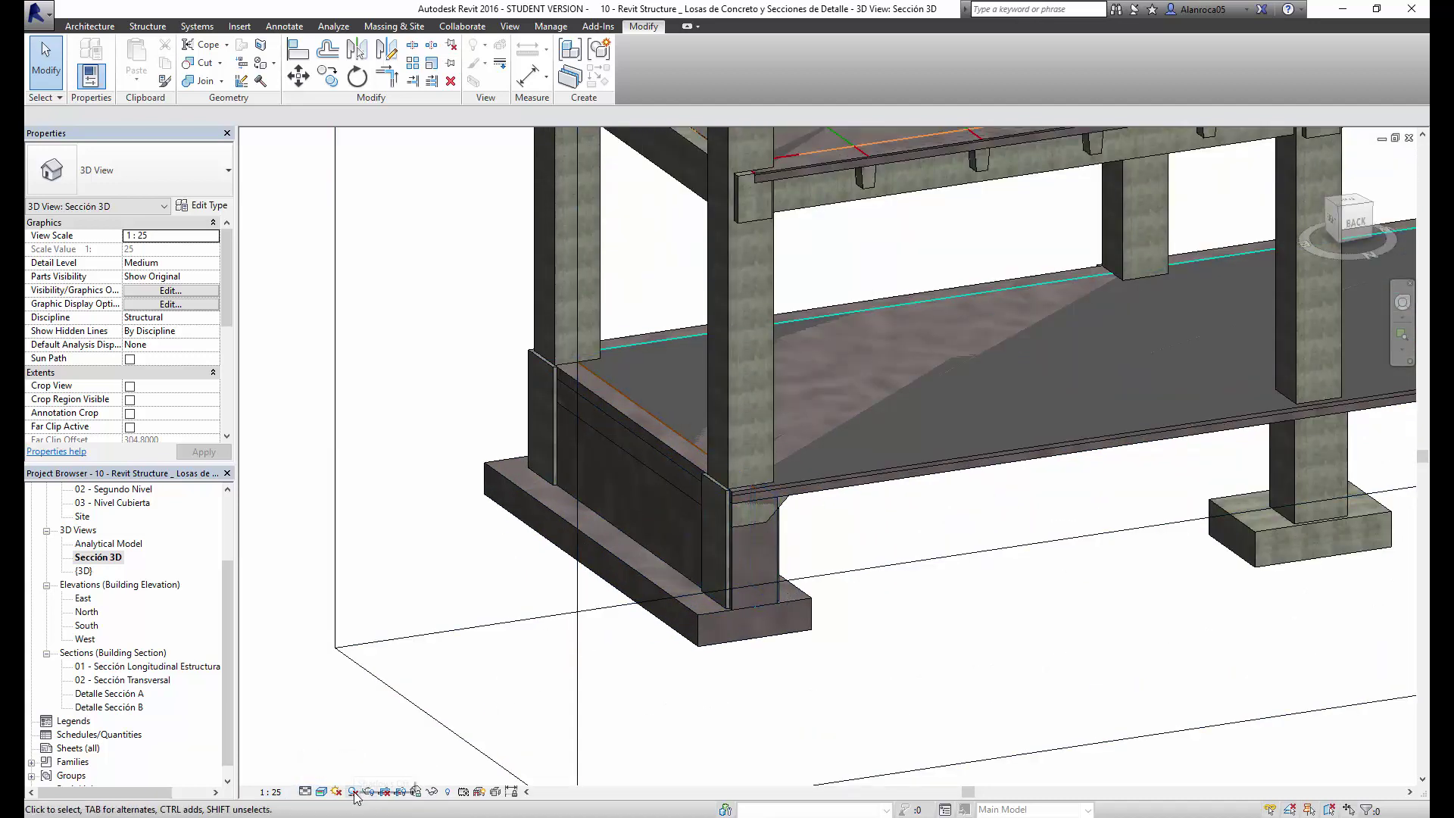
scroll(821, 496, down, 2)
scroll(821, 495, down, 2)
scroll(821, 526, down, 2)
scroll(917, 500, down, 1)
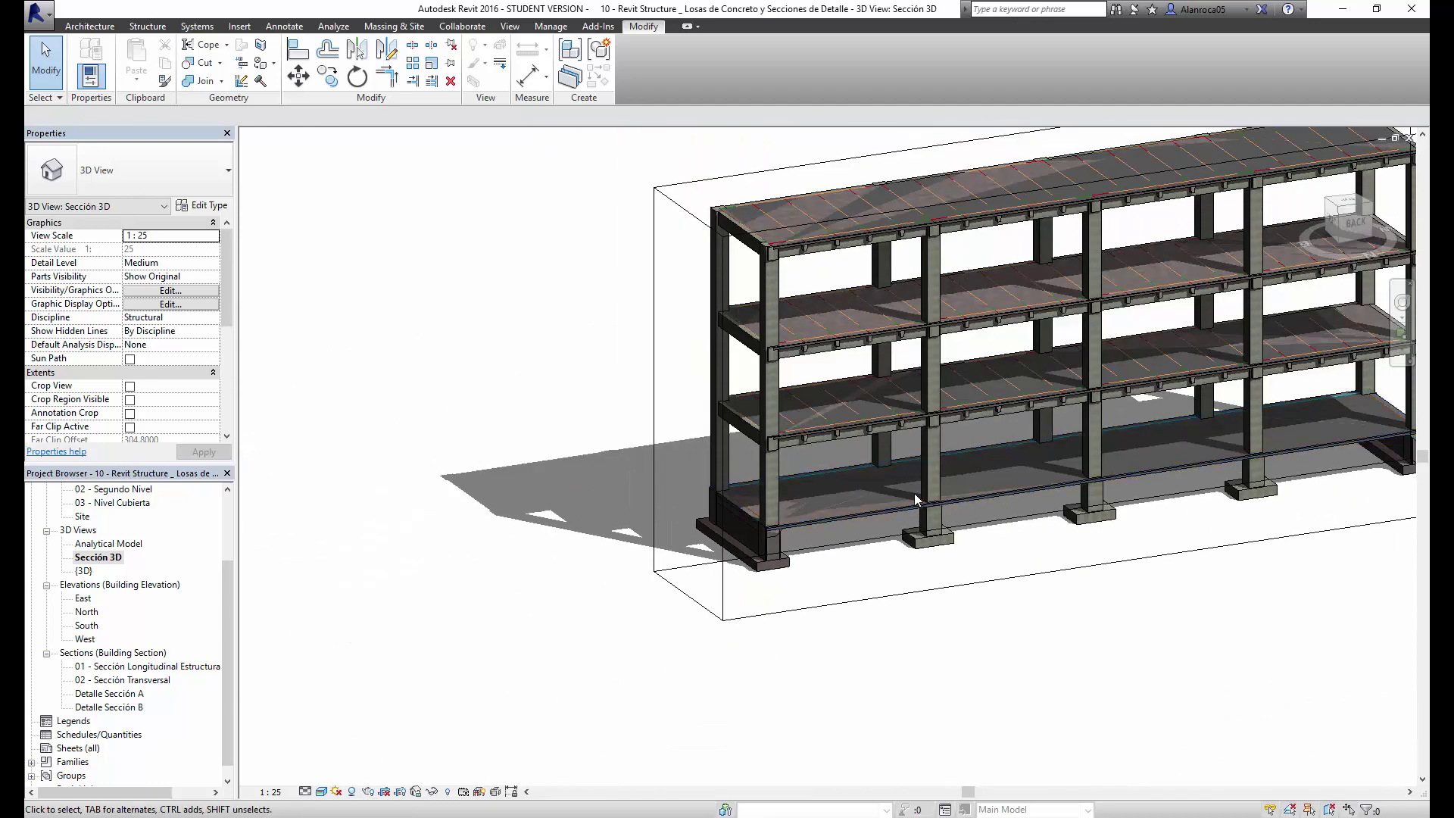
key(z)
key(f)
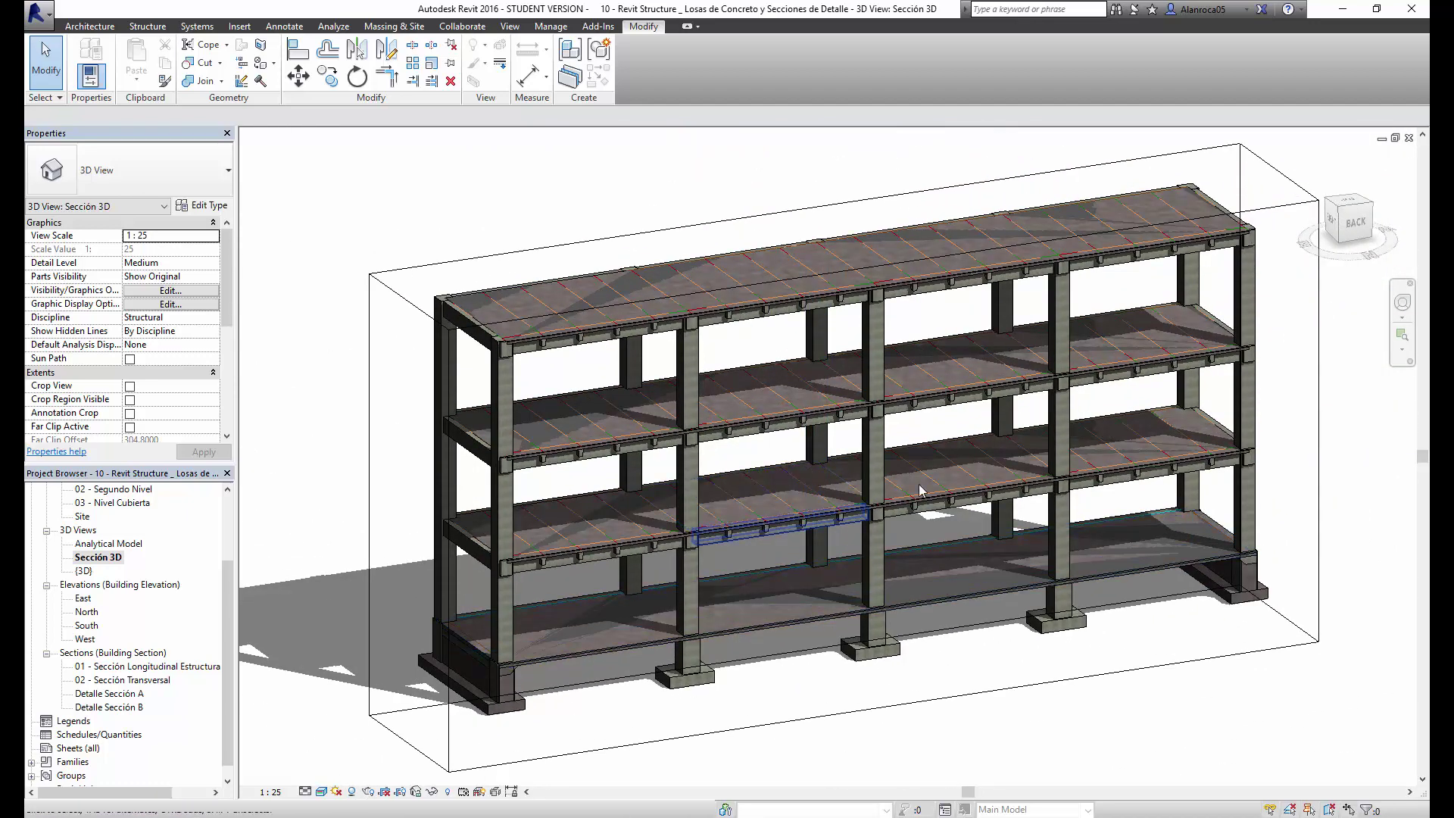
Pull the section box's front face slightly outward, then fit the whole building in view.
middle_drag(830, 604, 830, 583)
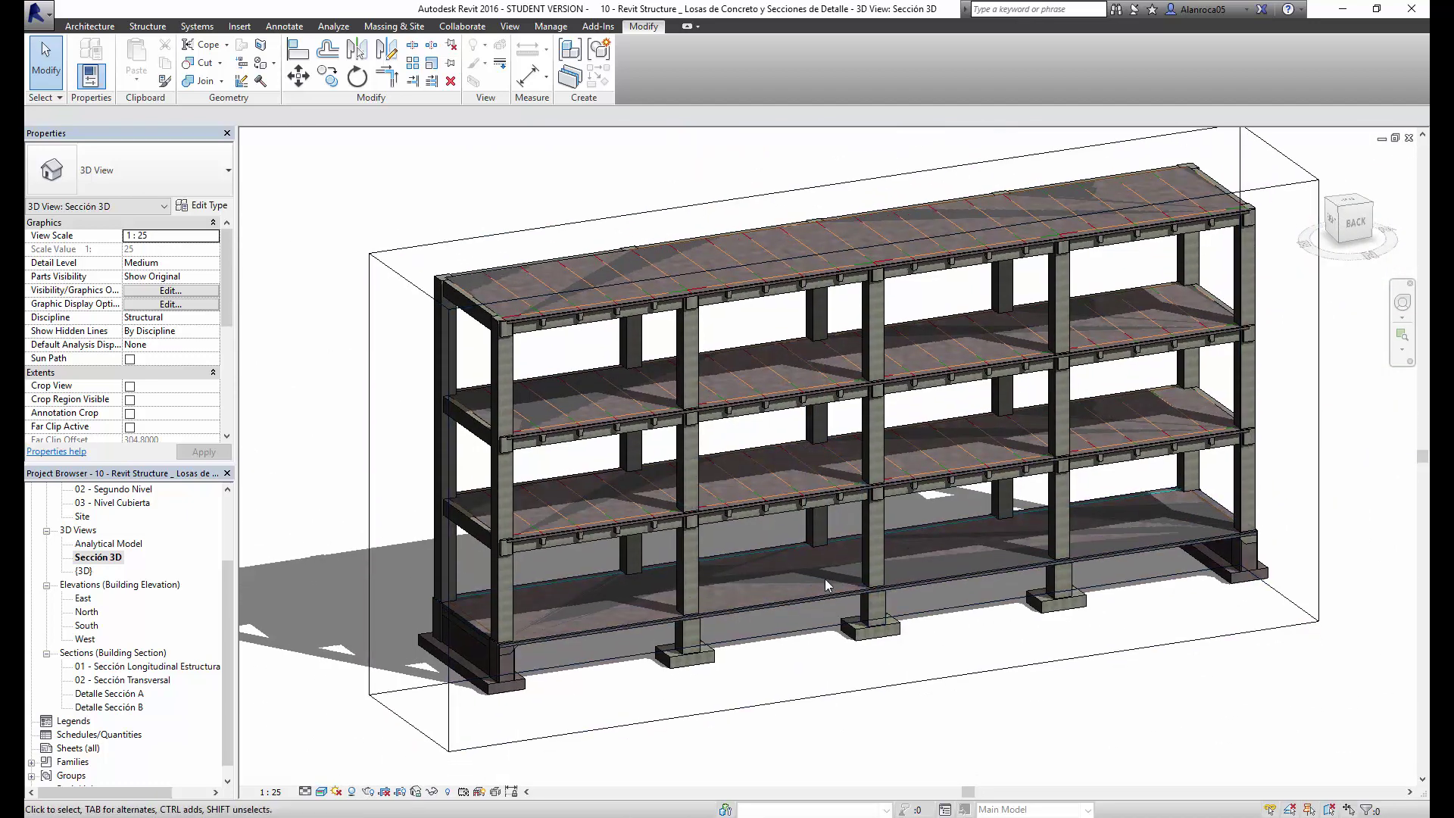
click(817, 695)
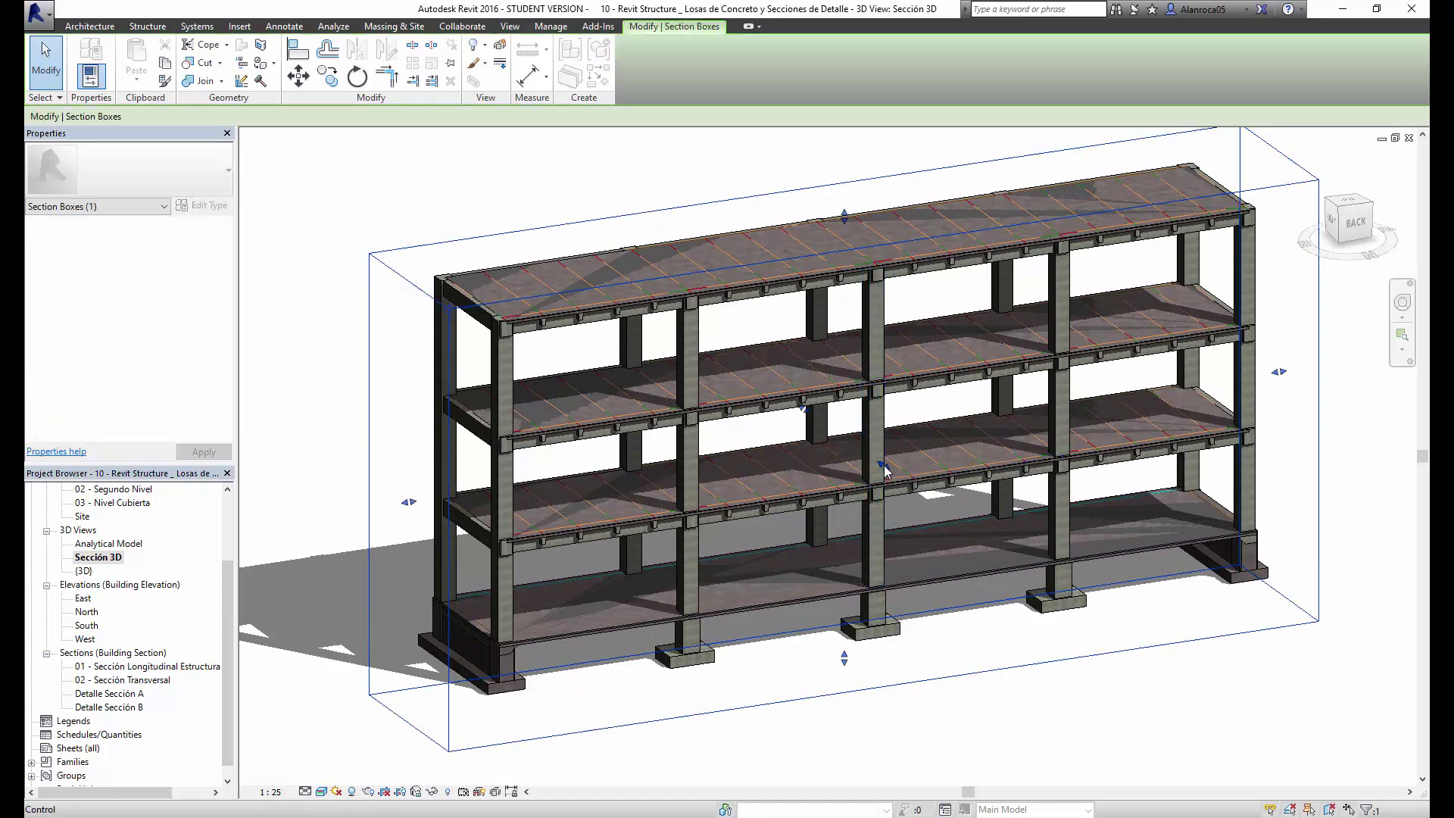
drag(884, 467, 900, 492)
mouse_move(808, 553)
shift+middle_down()
mouse_move(742, 598)
mouse_move(746, 539)
shift+middle_up()
scroll(746, 539, up, 4)
key(Escape)
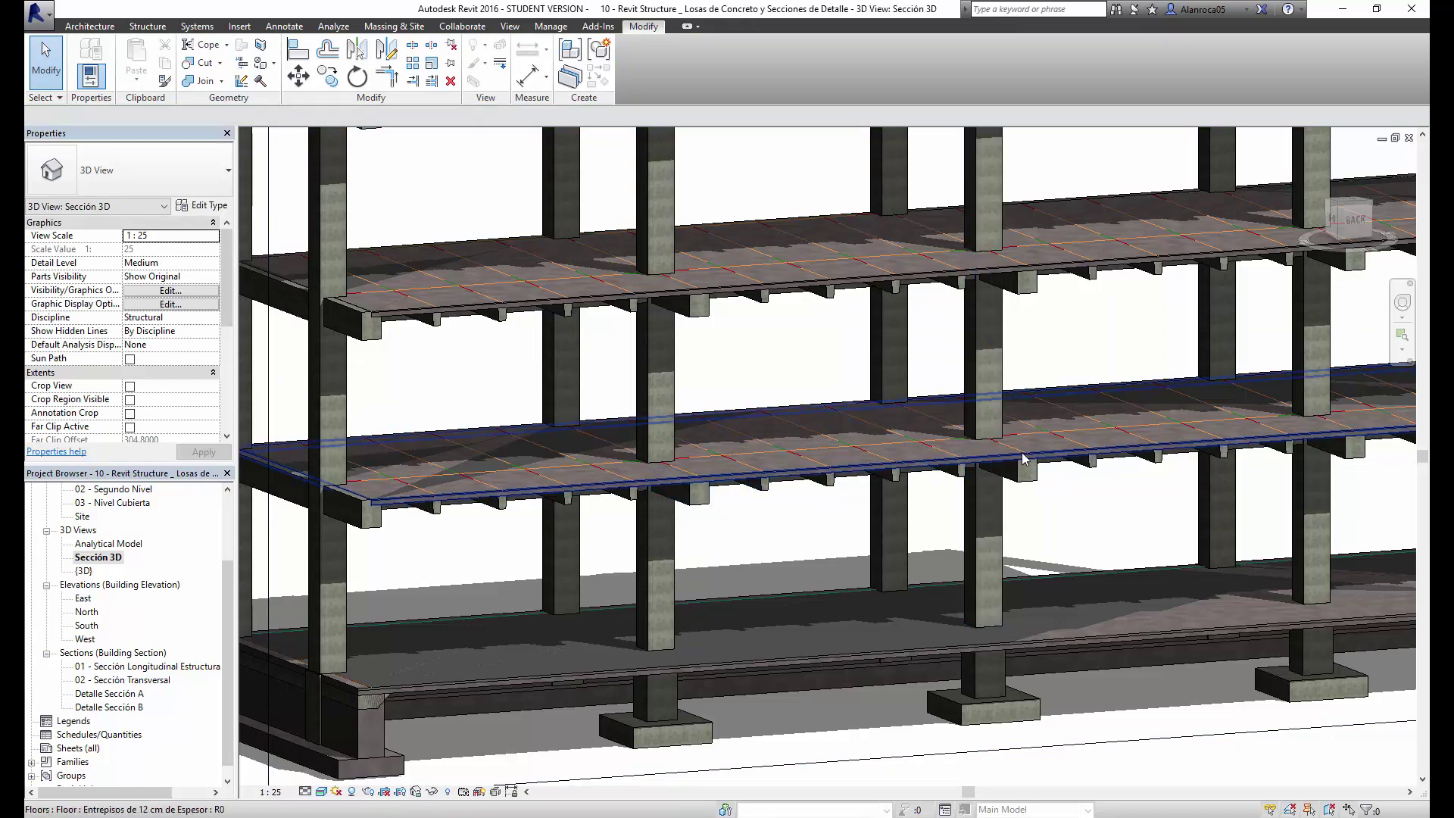
scroll(1061, 414, up, 3)
scroll(1060, 456, down, 2)
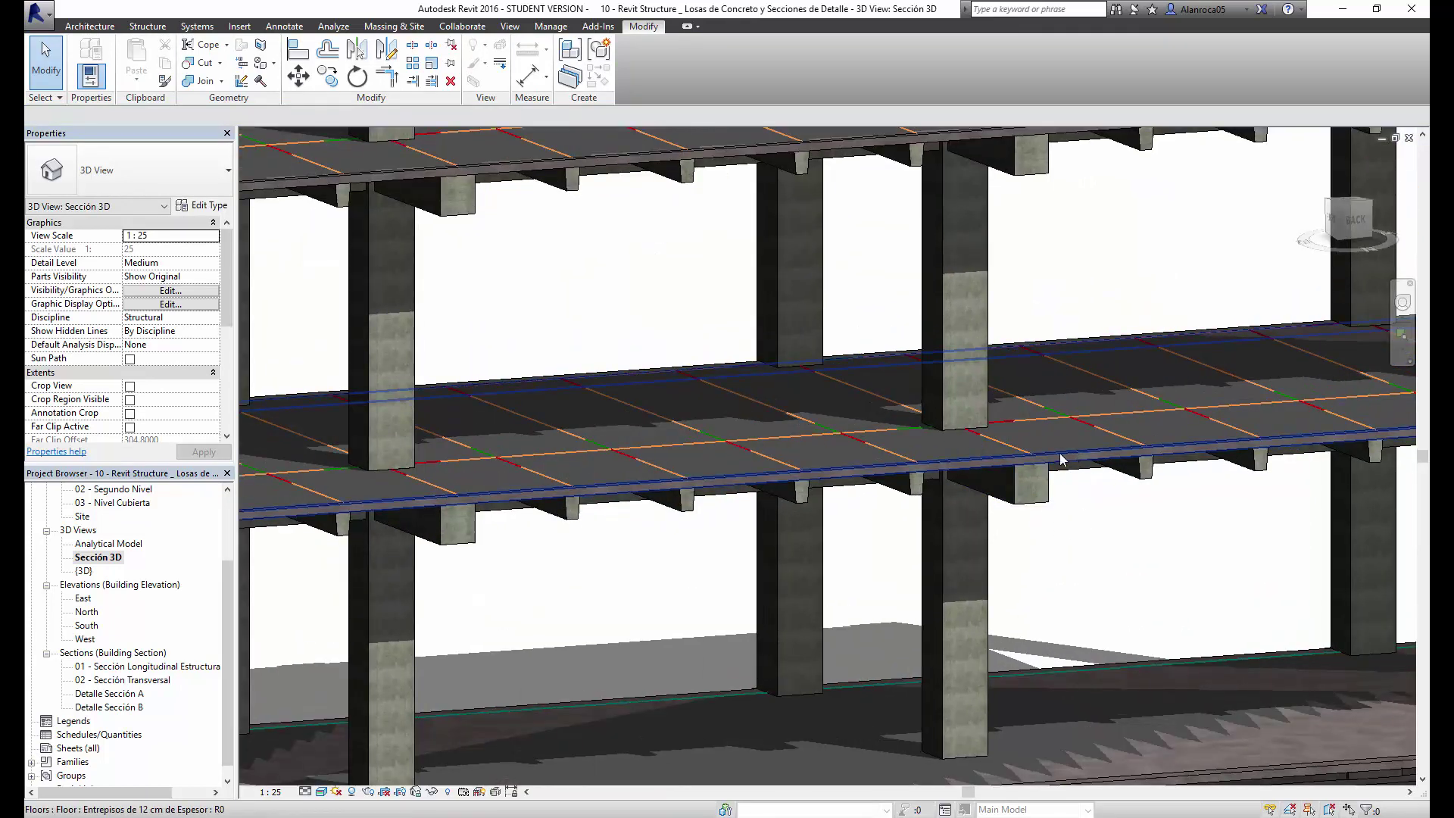
scroll(1043, 459, down, 5)
key(z)
key(f)
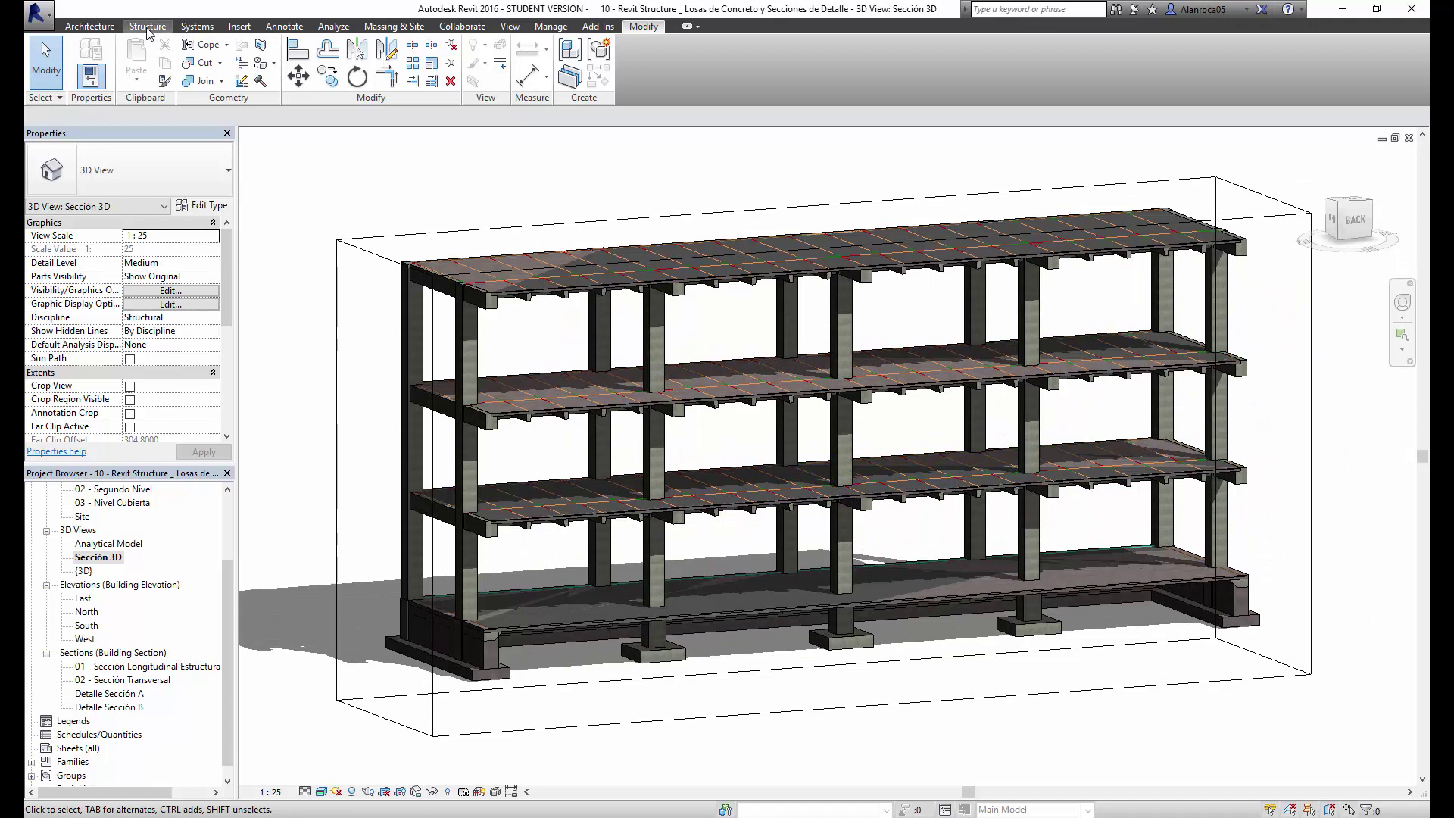
Save the project as '11 - Revit Structure _Refuerzo Aristas Contratrabes y Sección 3D'.
click(147, 27)
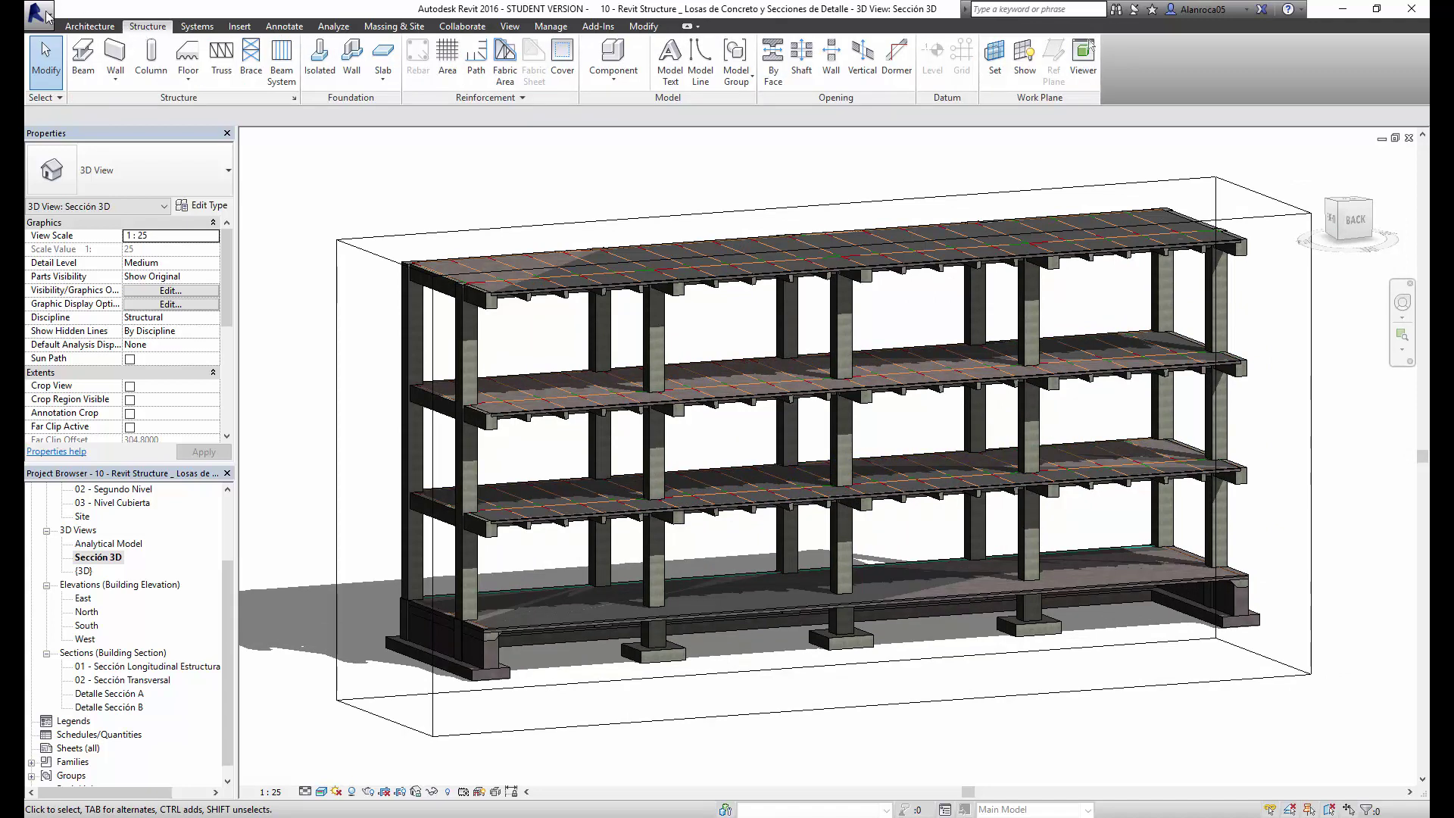
click(42, 13)
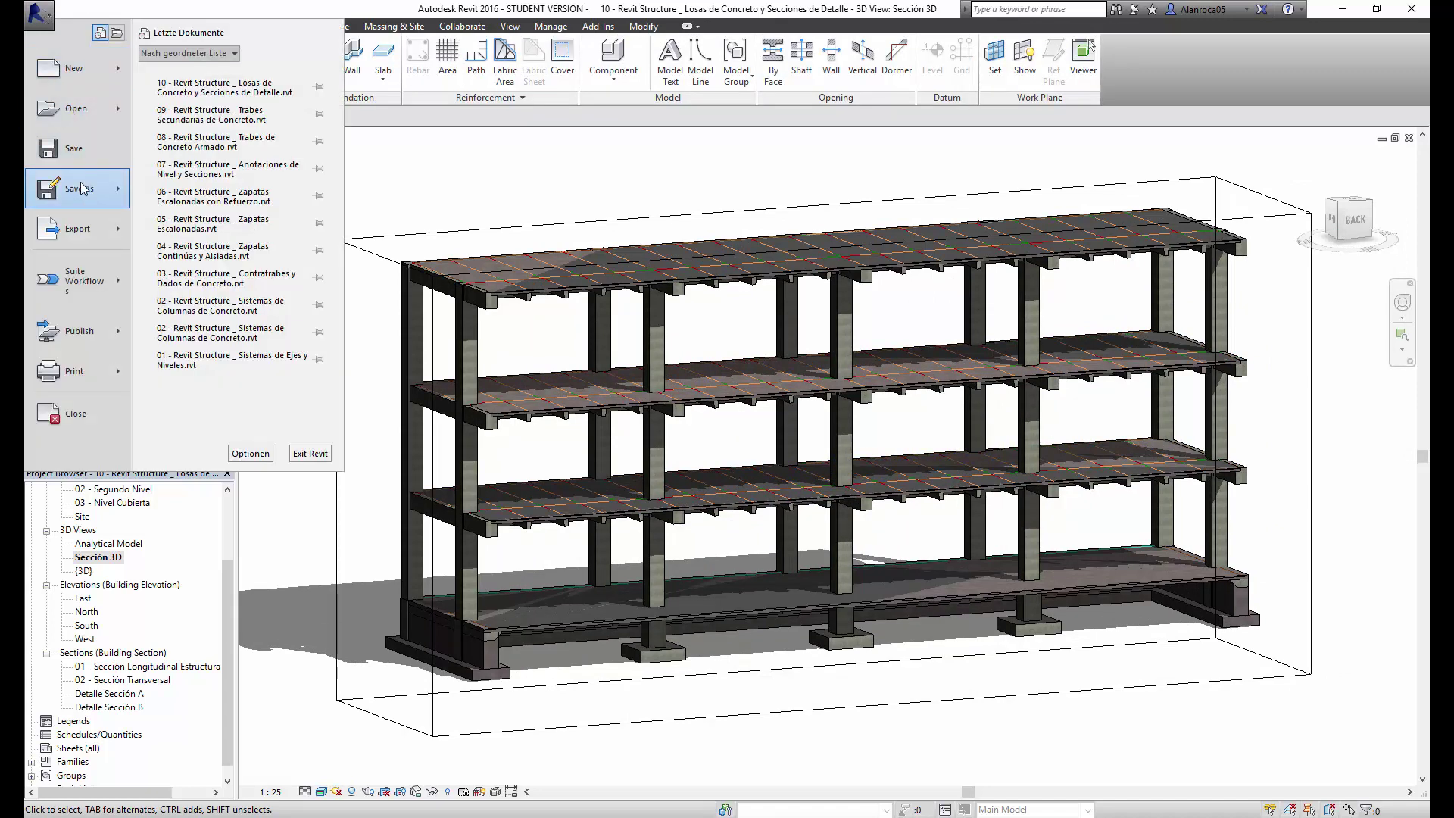
click(181, 130)
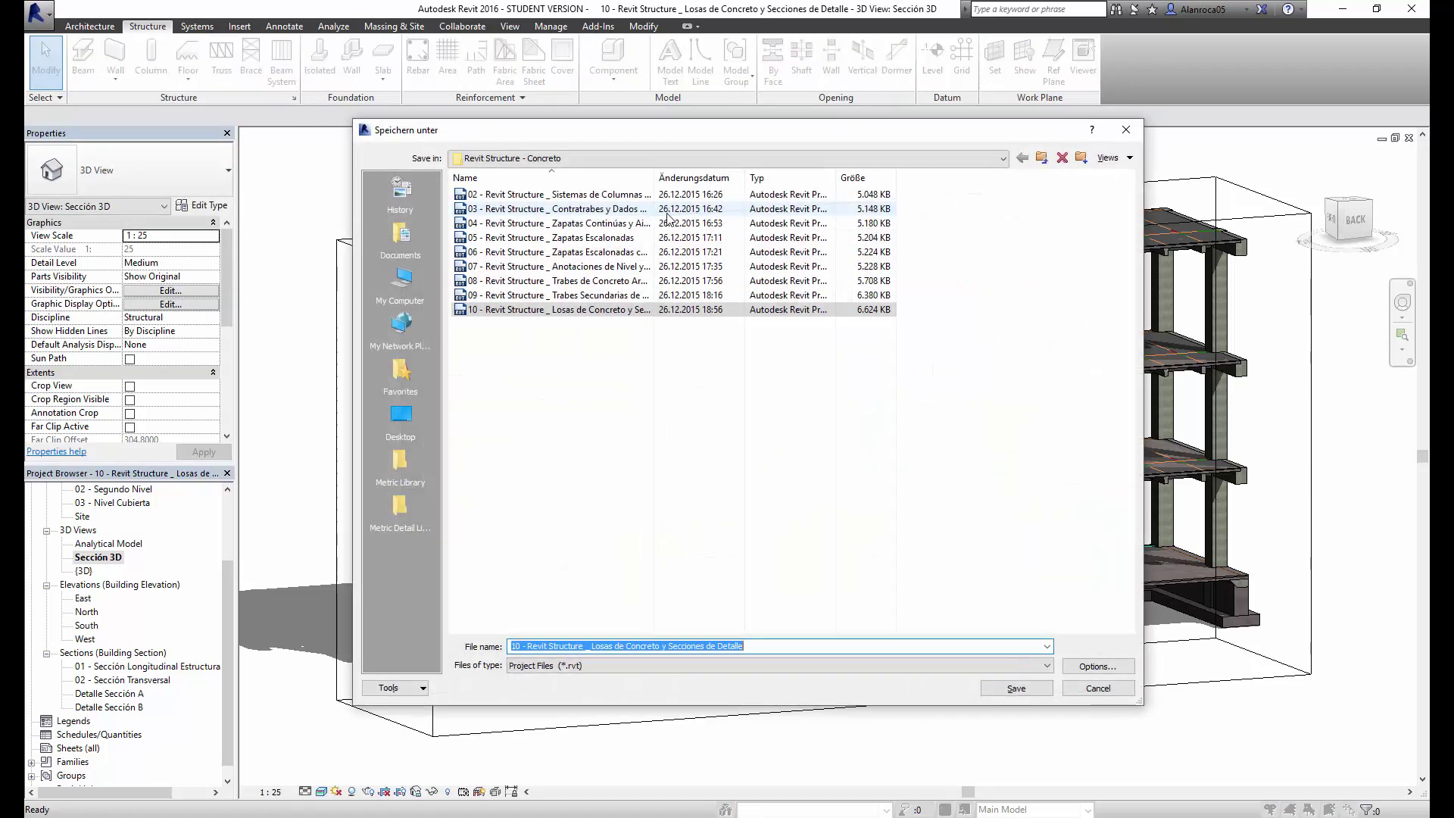
click(530, 647)
text(1)
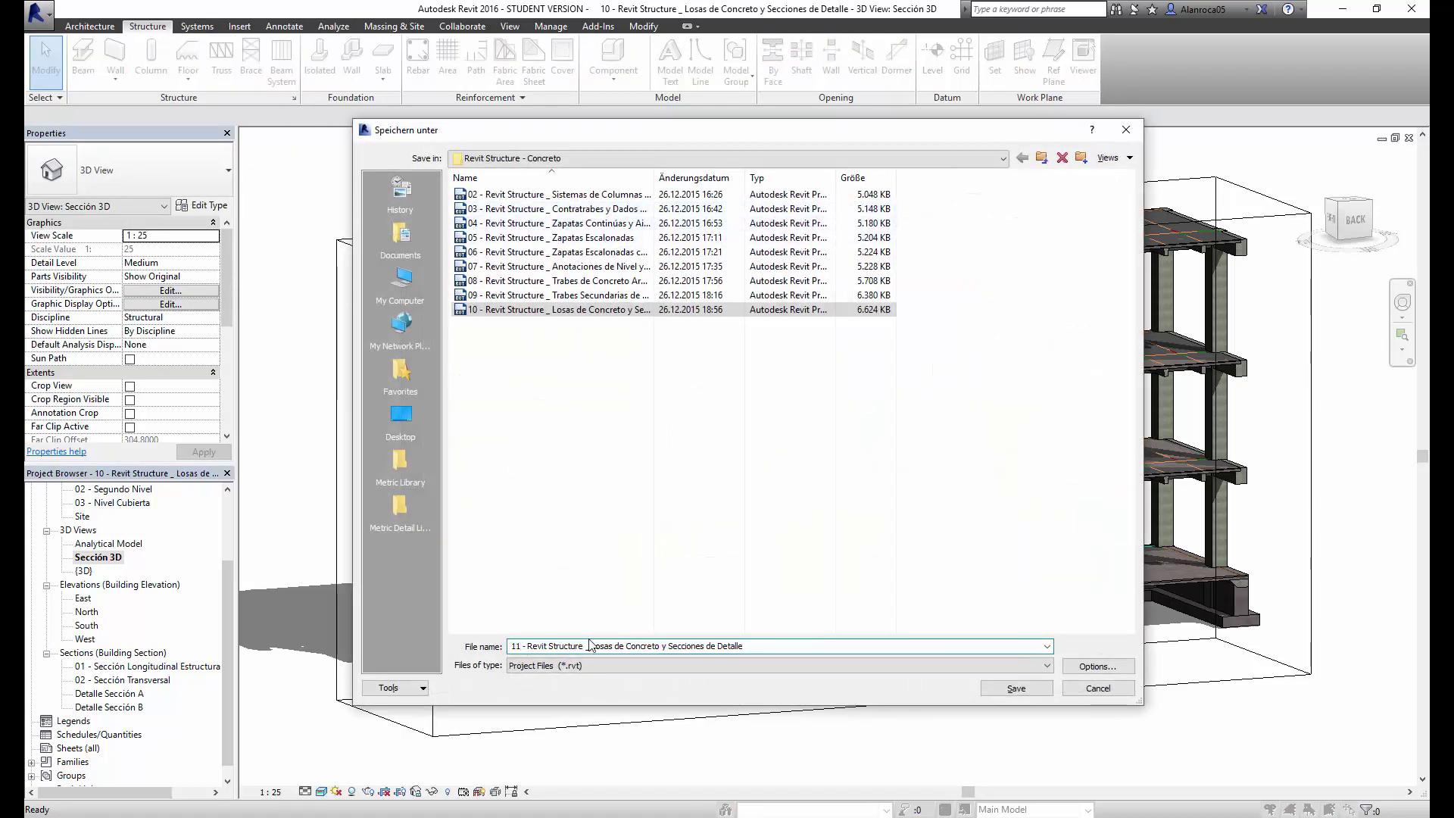
drag(590, 646, 770, 640)
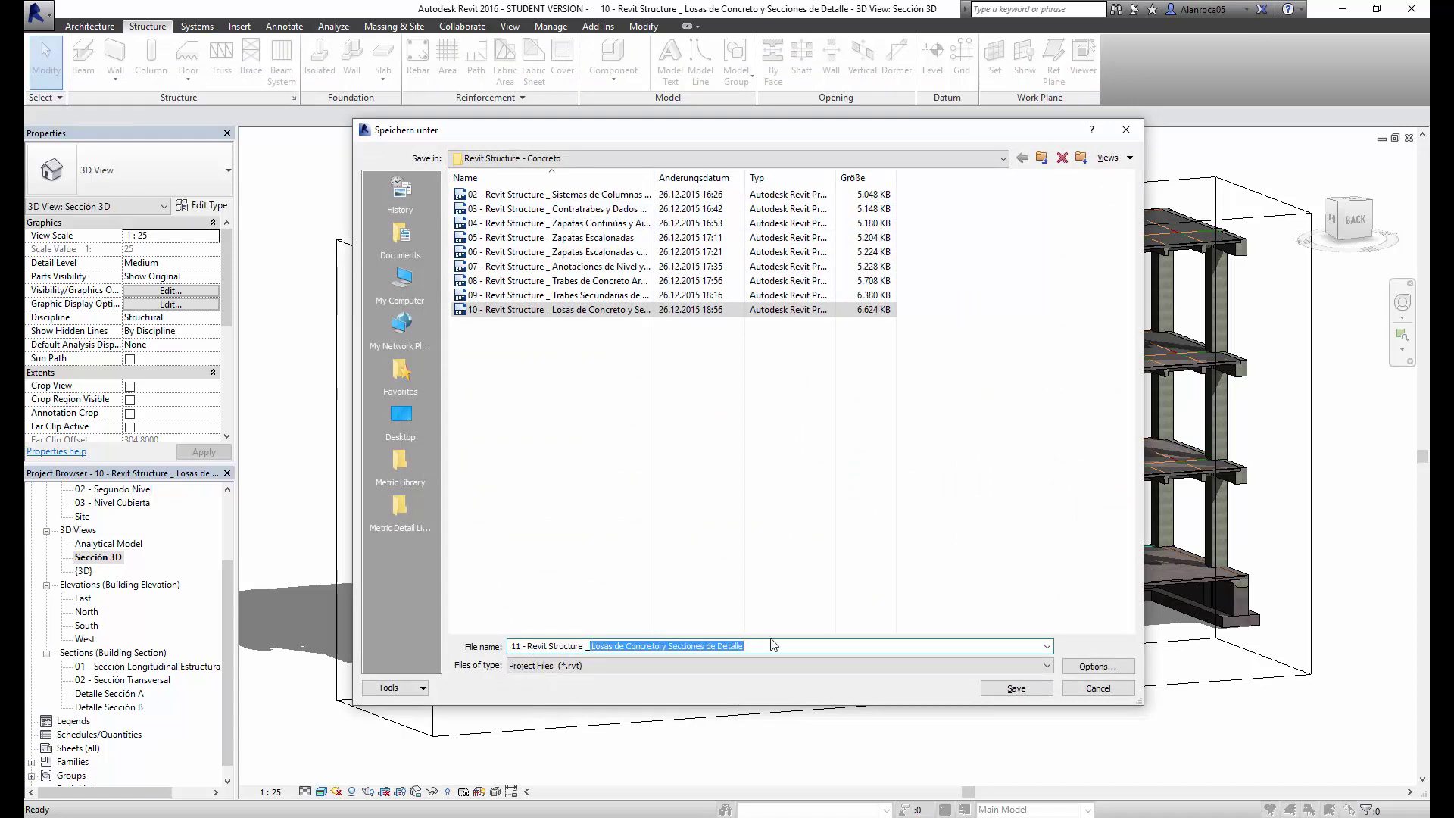
text(Refuerzo Arist)
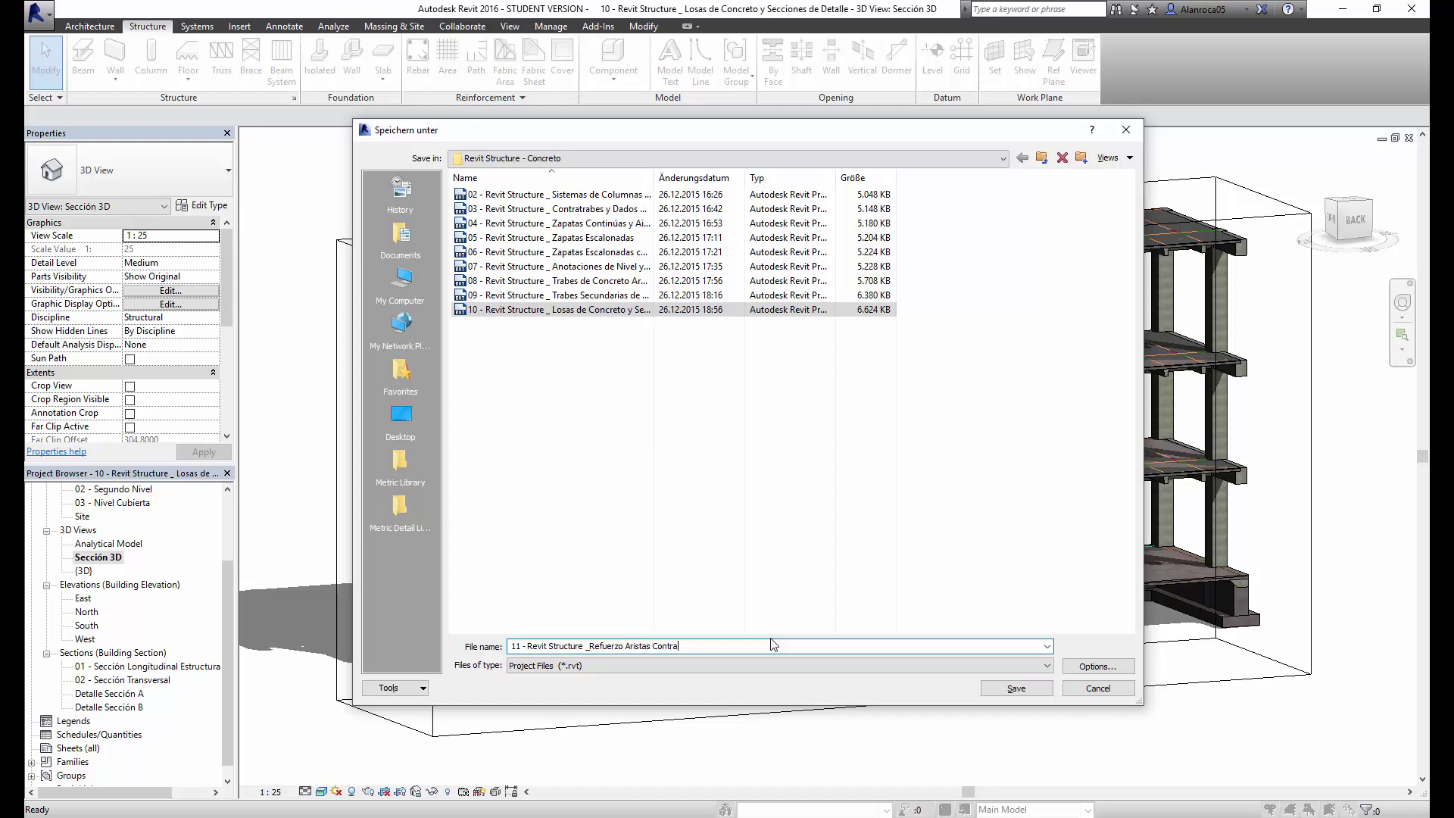
text(r)
text(ón 3D)
click(1000, 687)
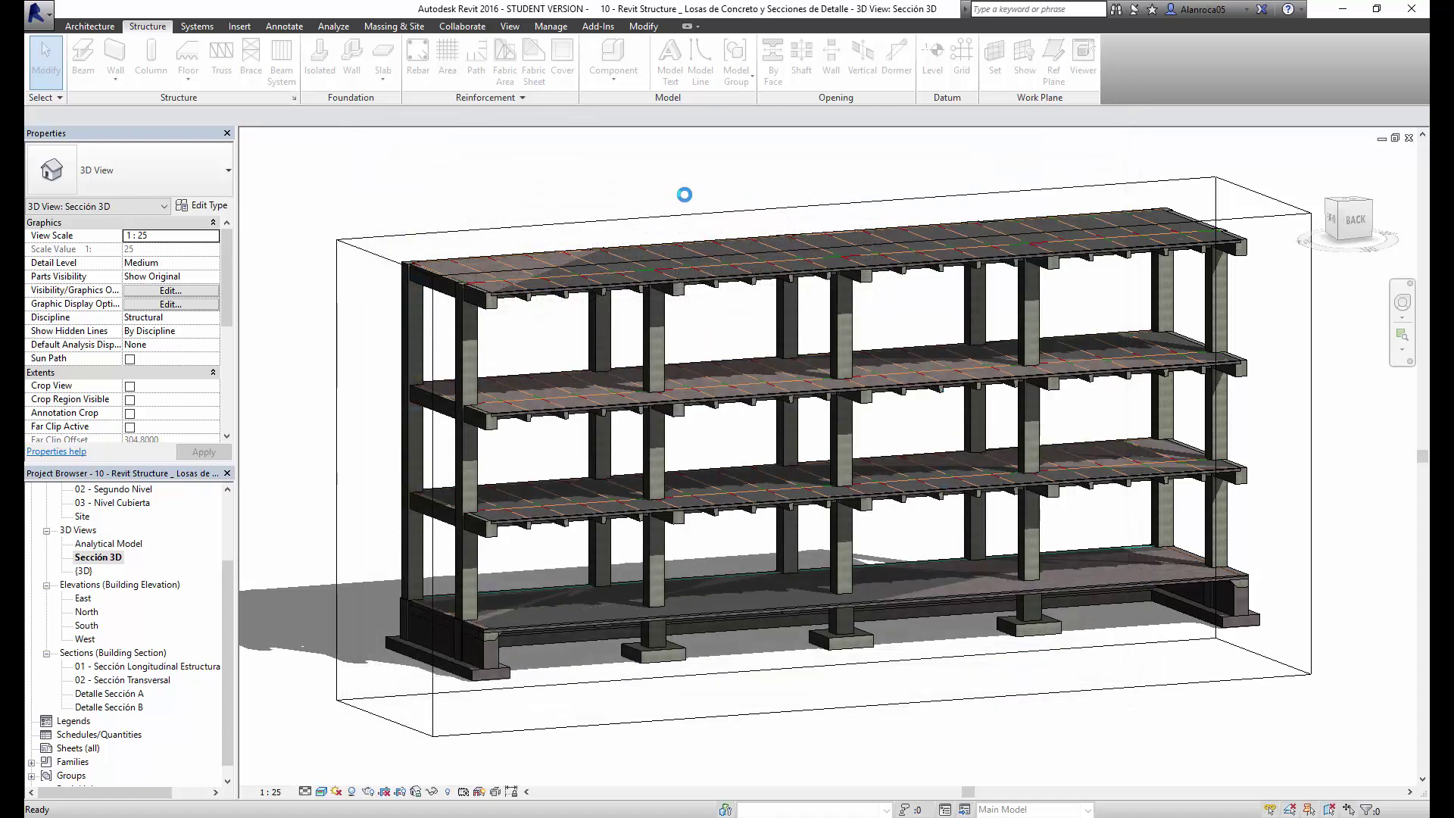